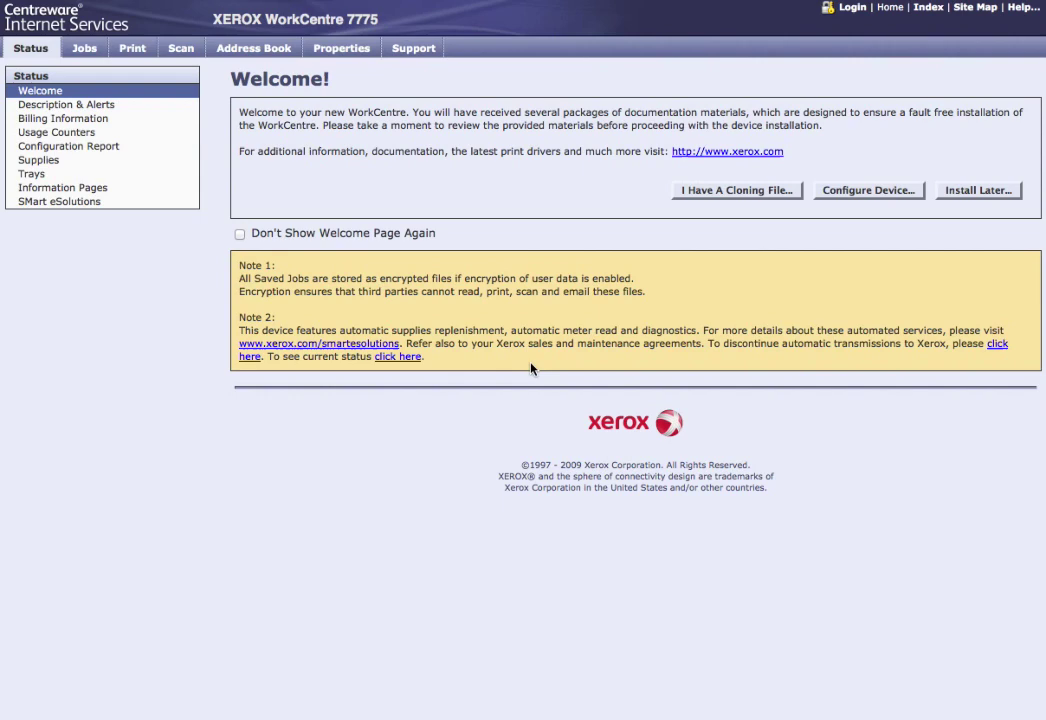
Log in as user admin and expand the Security settings group.
{"action": "left_click", "coordinate": [341, 52]}
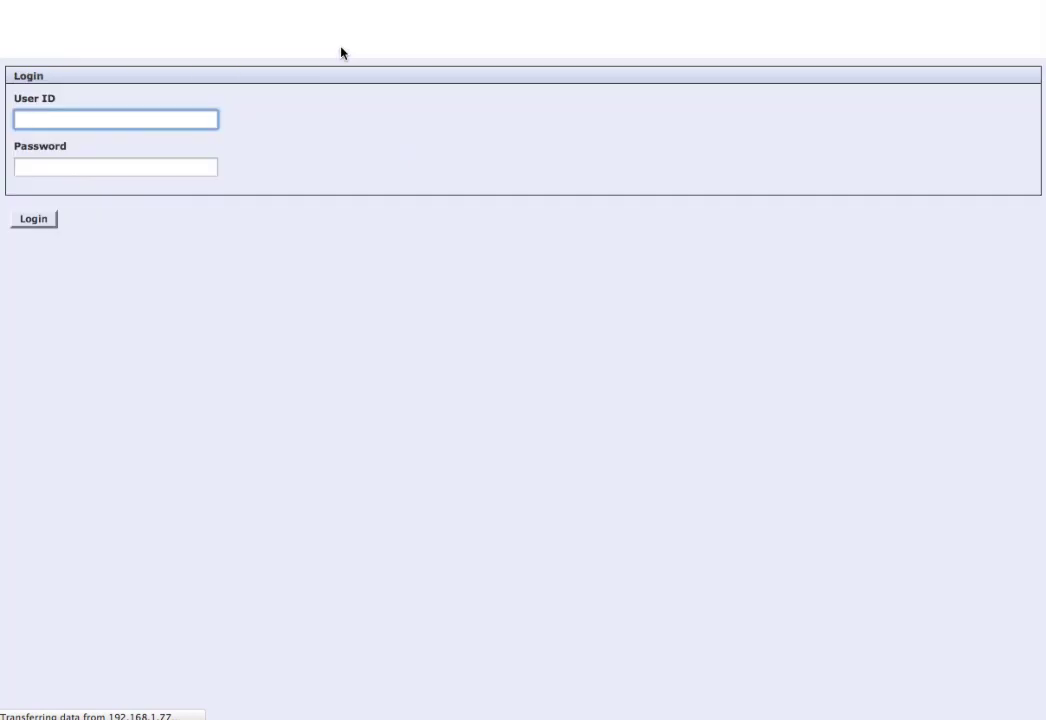
{"action": "type", "text": "admin"}
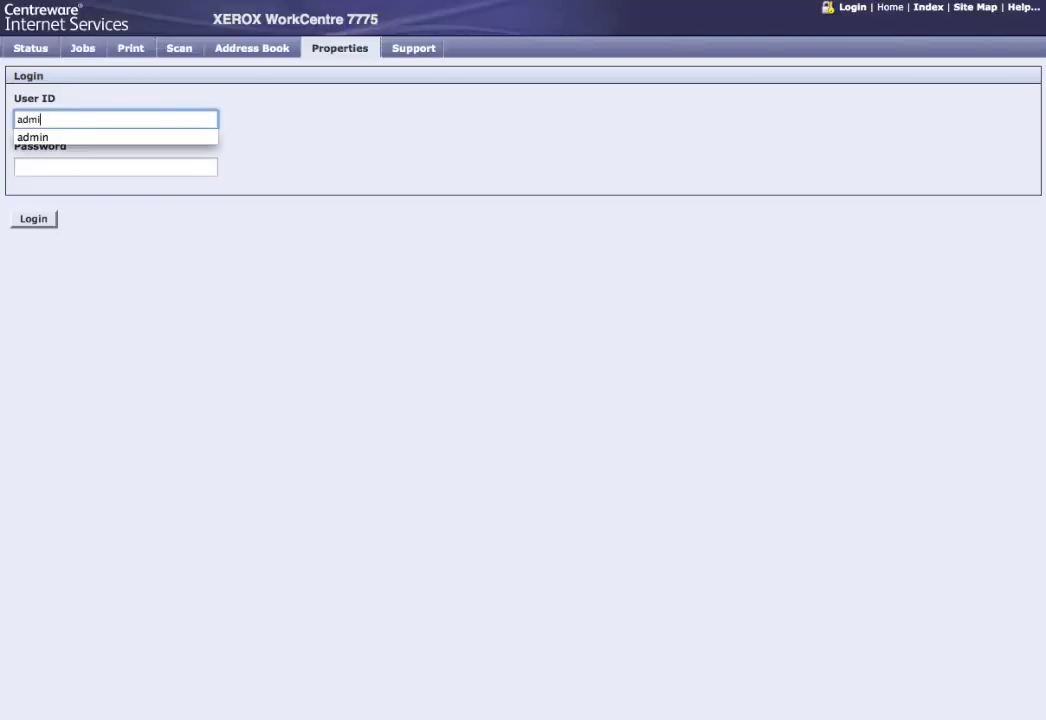
{"action": "key", "text": "Tab"}
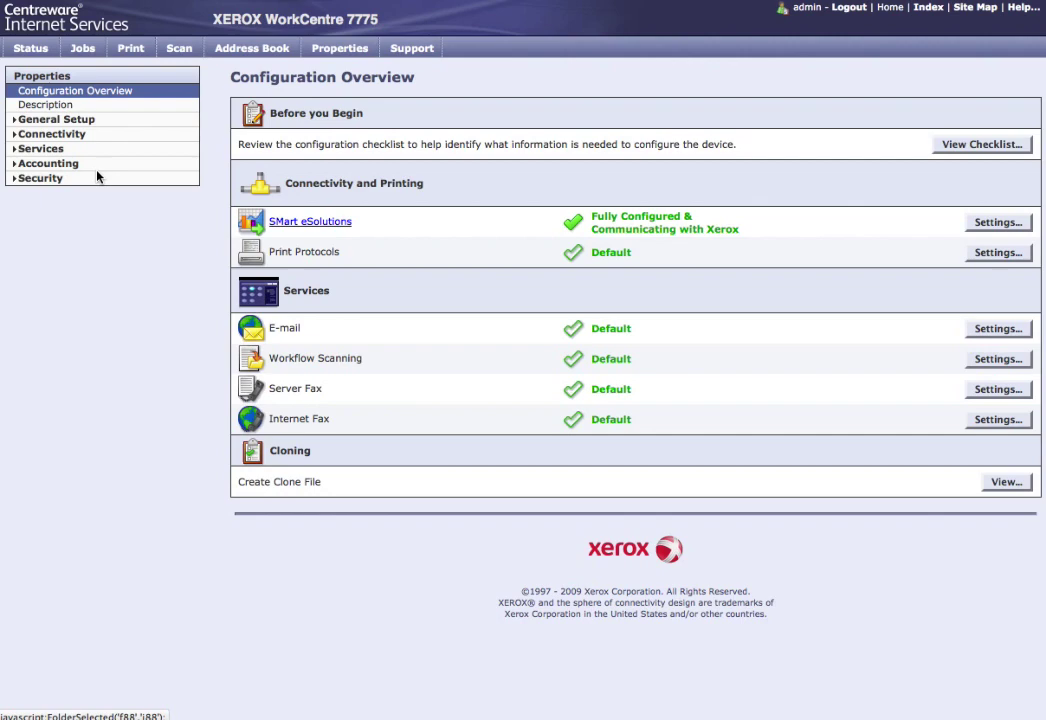
{"action": "left_click", "coordinate": [50, 179]}
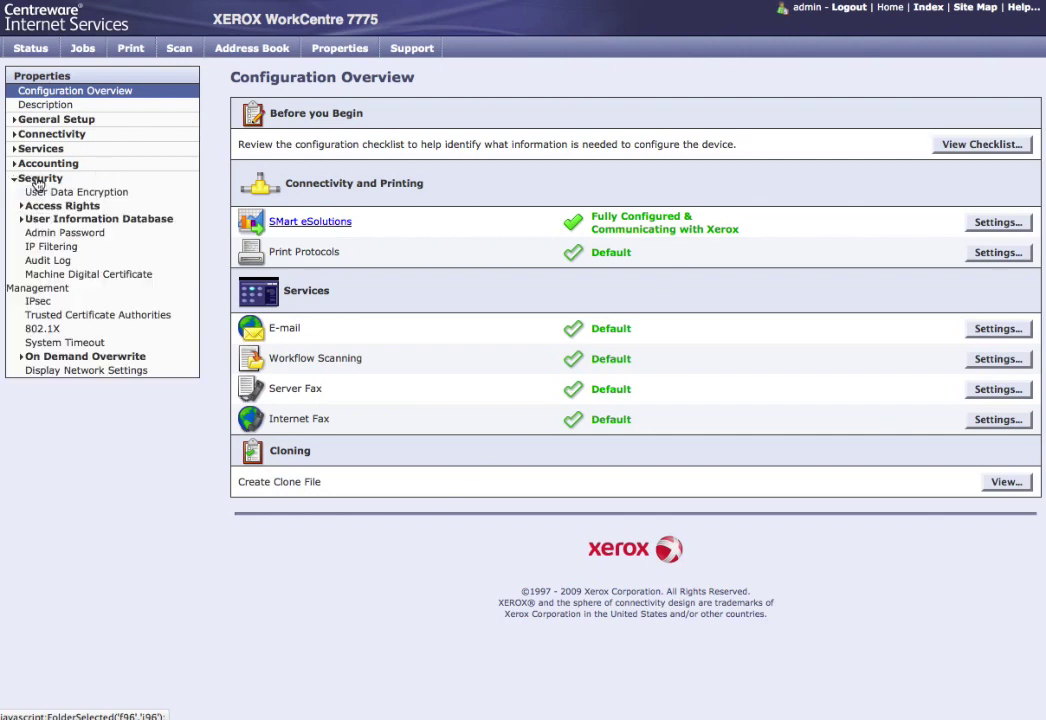
Schedule a Monthly on-demand image overwrite for day 1 at 12:00 AM and apply it.
{"action": "left_click", "coordinate": [70, 358]}
{"action": "left_click", "coordinate": [69, 387]}
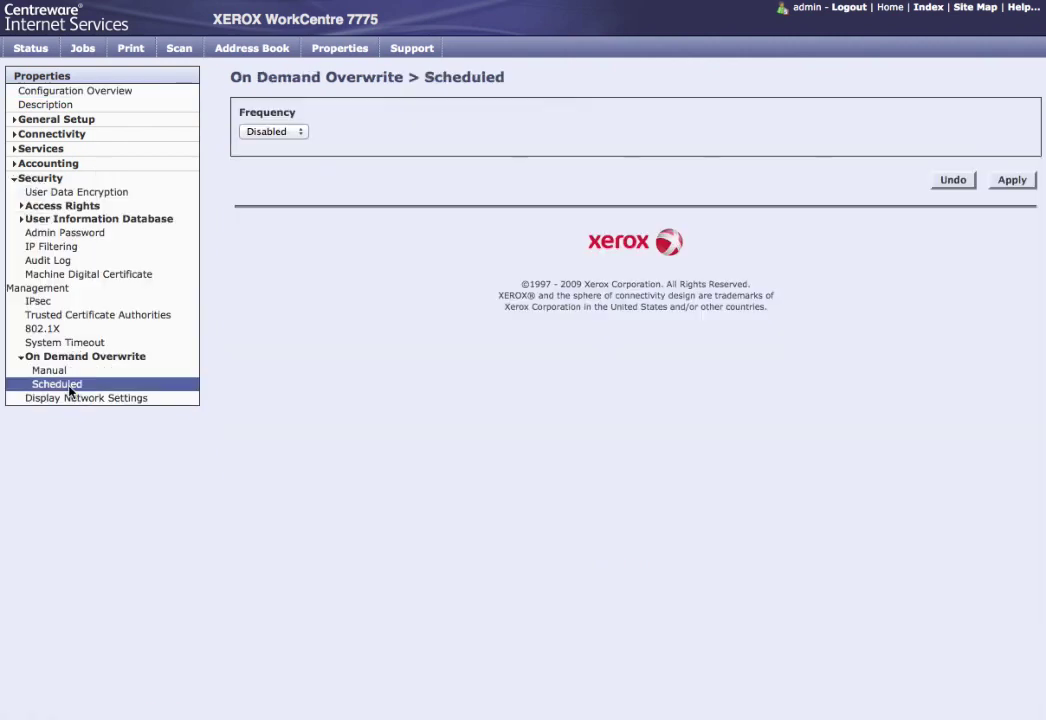
{"action": "left_click", "coordinate": [287, 136]}
{"action": "left_click", "coordinate": [262, 184]}
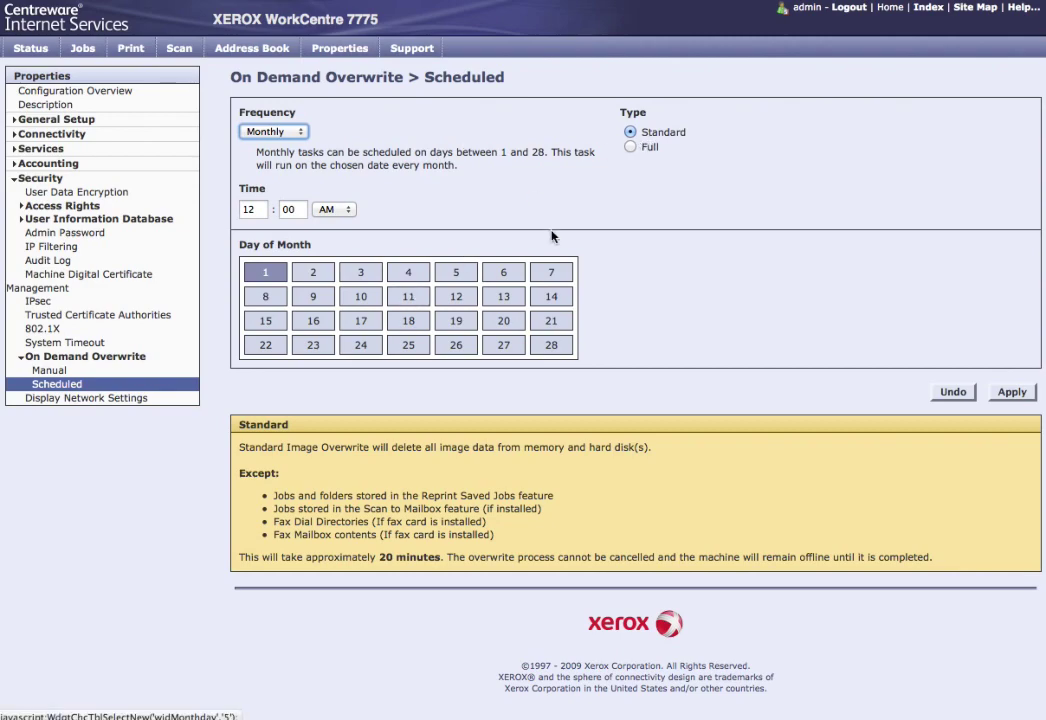
{"action": "left_click", "coordinate": [1013, 393]}
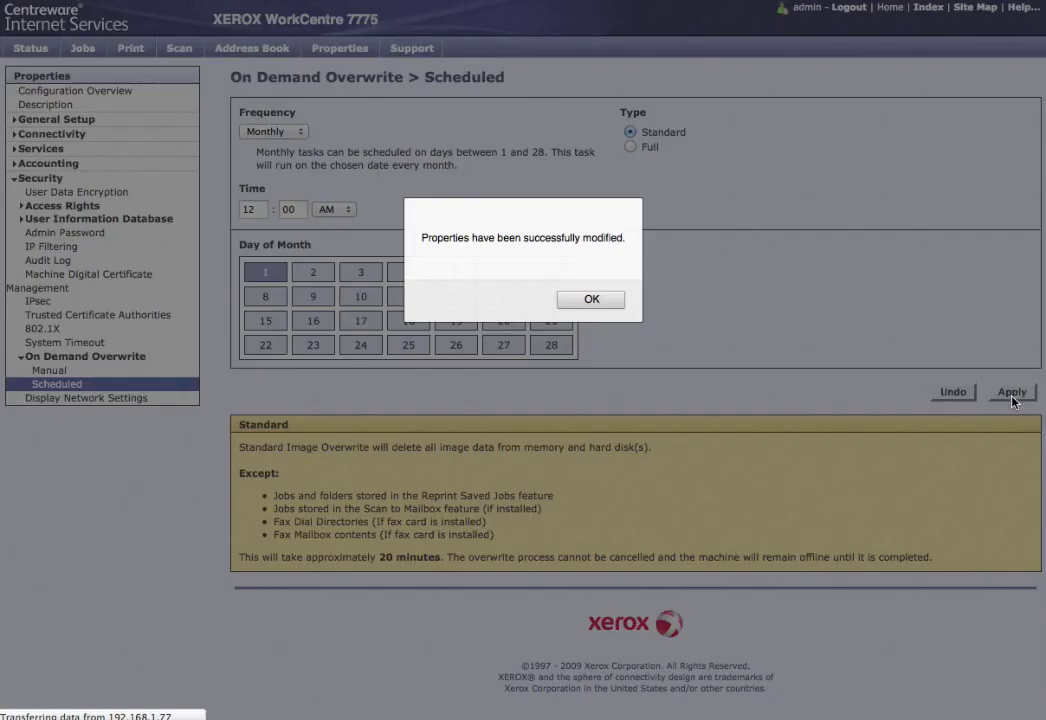
{"action": "left_click", "coordinate": [592, 299]}
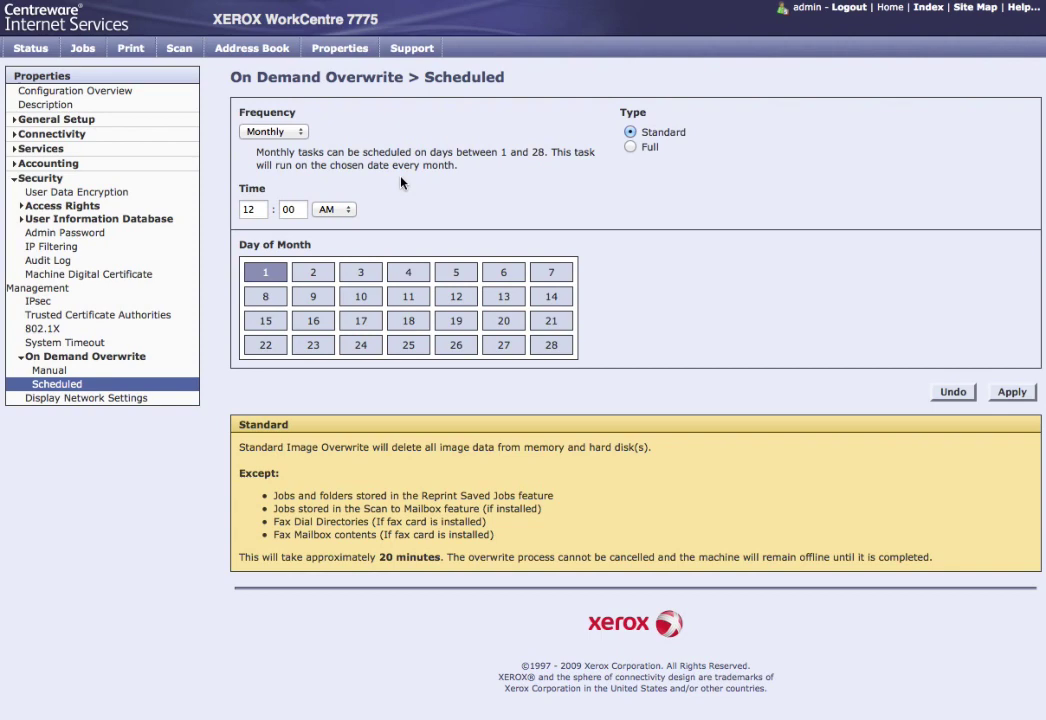
{"action": "left_click", "coordinate": [302, 135]}
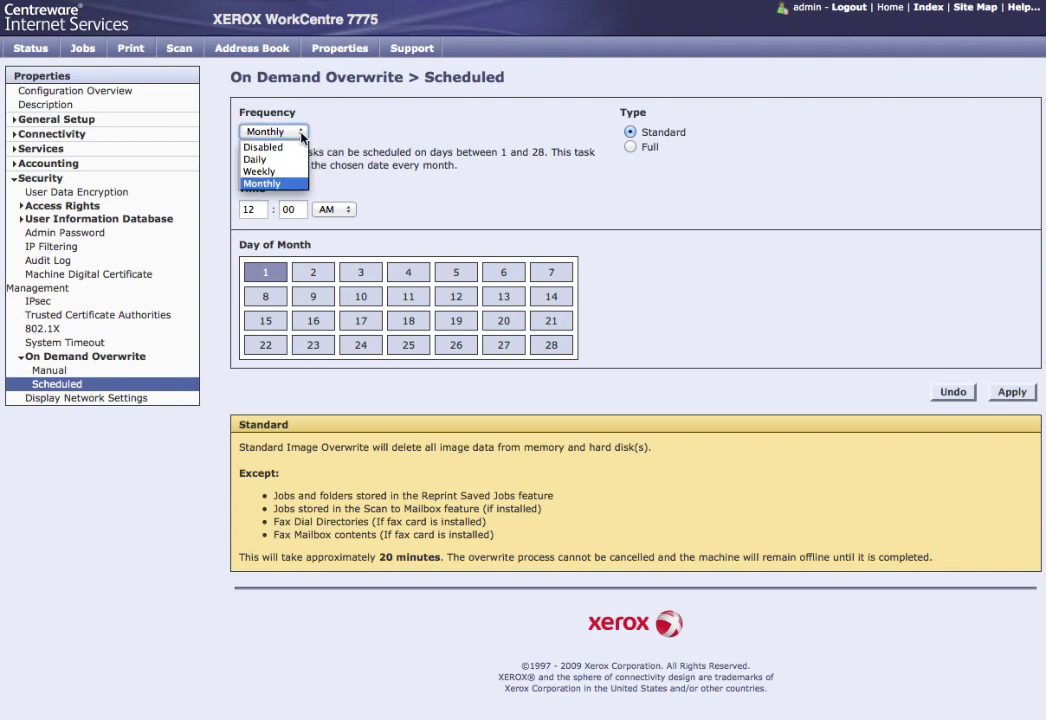
{"action": "left_click", "coordinate": [344, 125]}
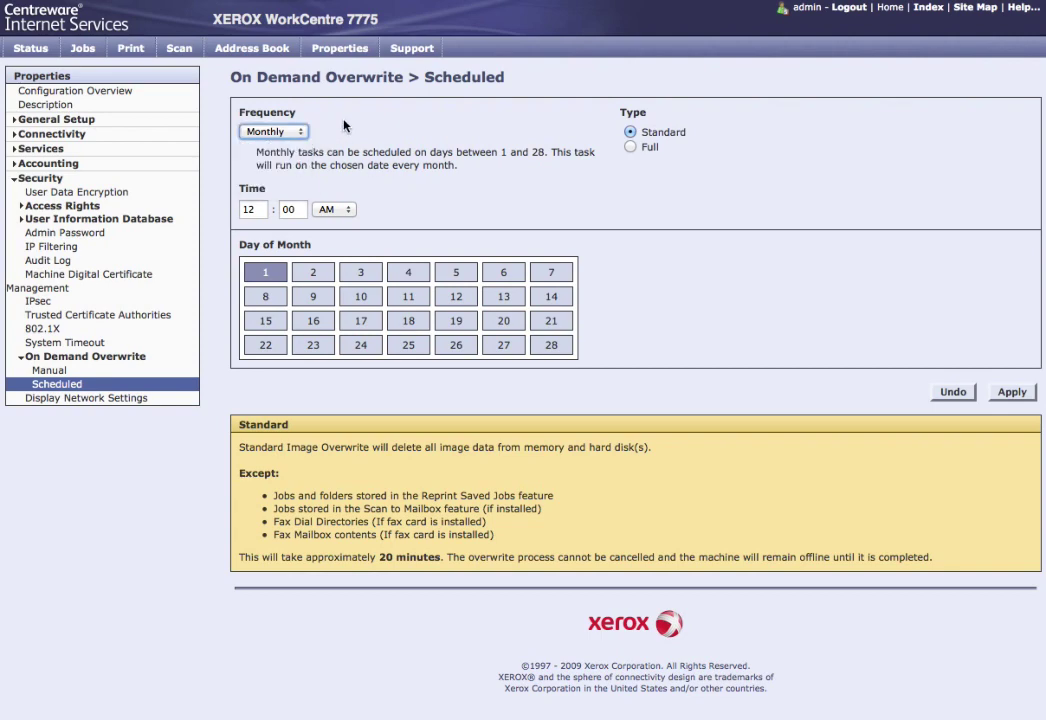
{"action": "left_click", "coordinate": [40, 178]}
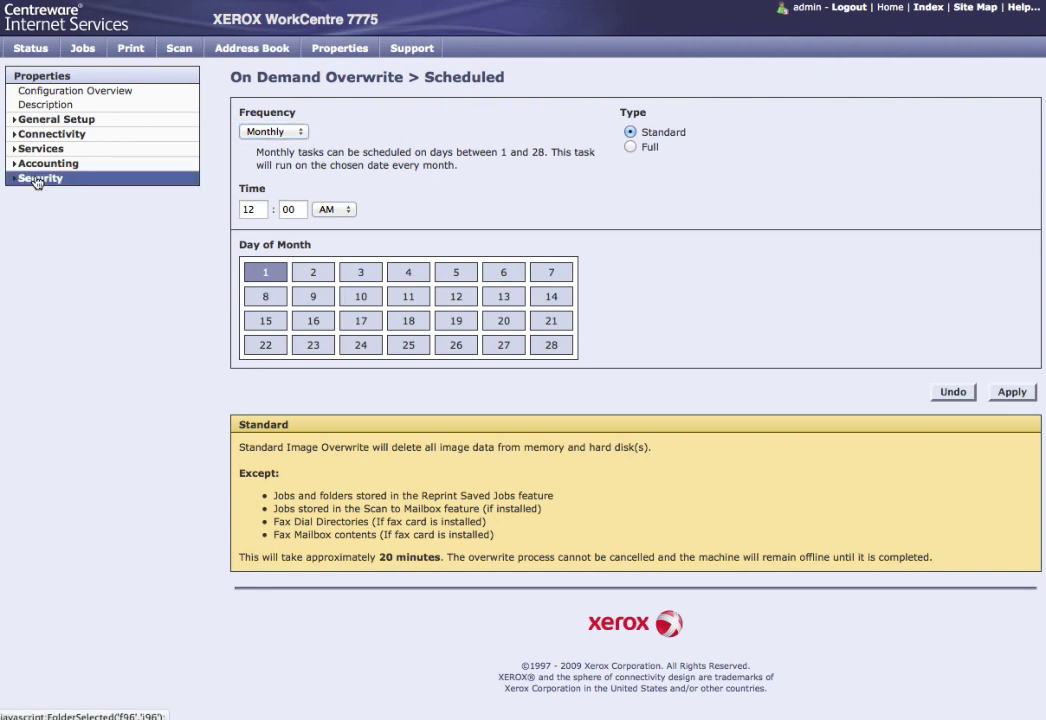
Open the IP (Internet Protocol) settings under Connectivity > Protocols.
{"action": "left_click", "coordinate": [57, 122]}
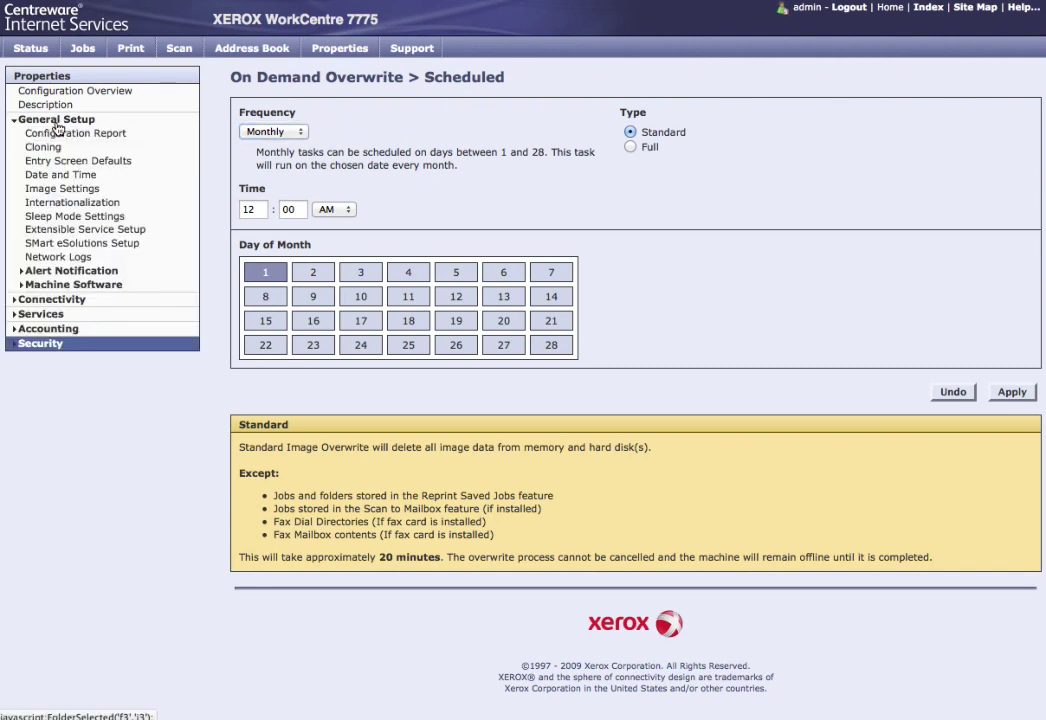
{"action": "left_click", "coordinate": [41, 300]}
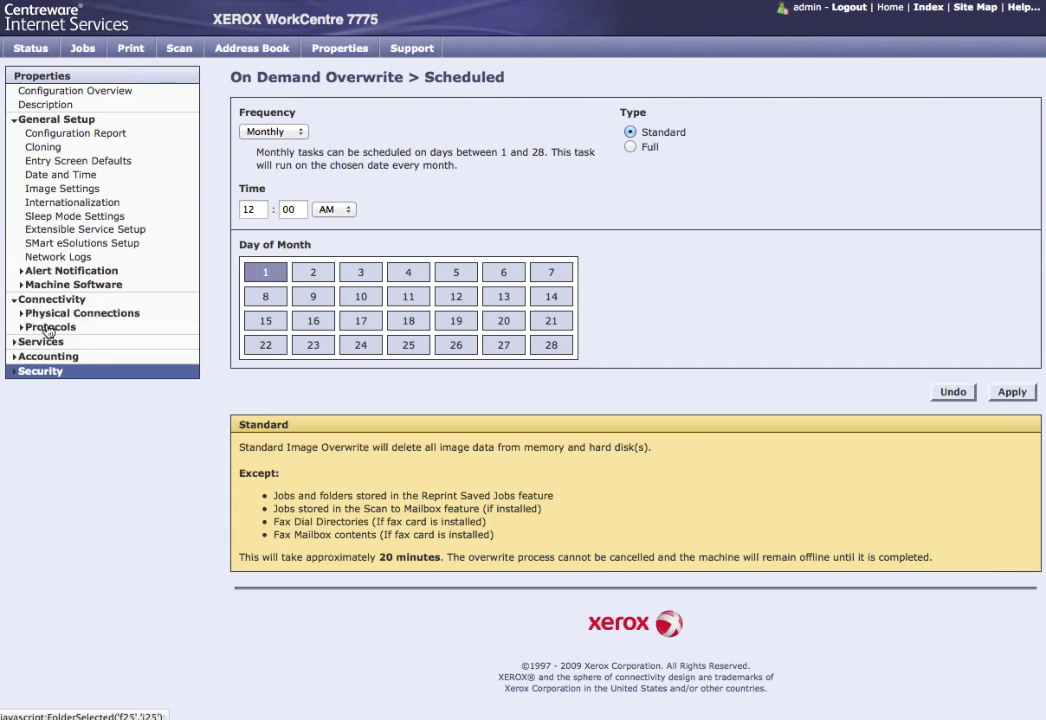
{"action": "left_click", "coordinate": [48, 328]}
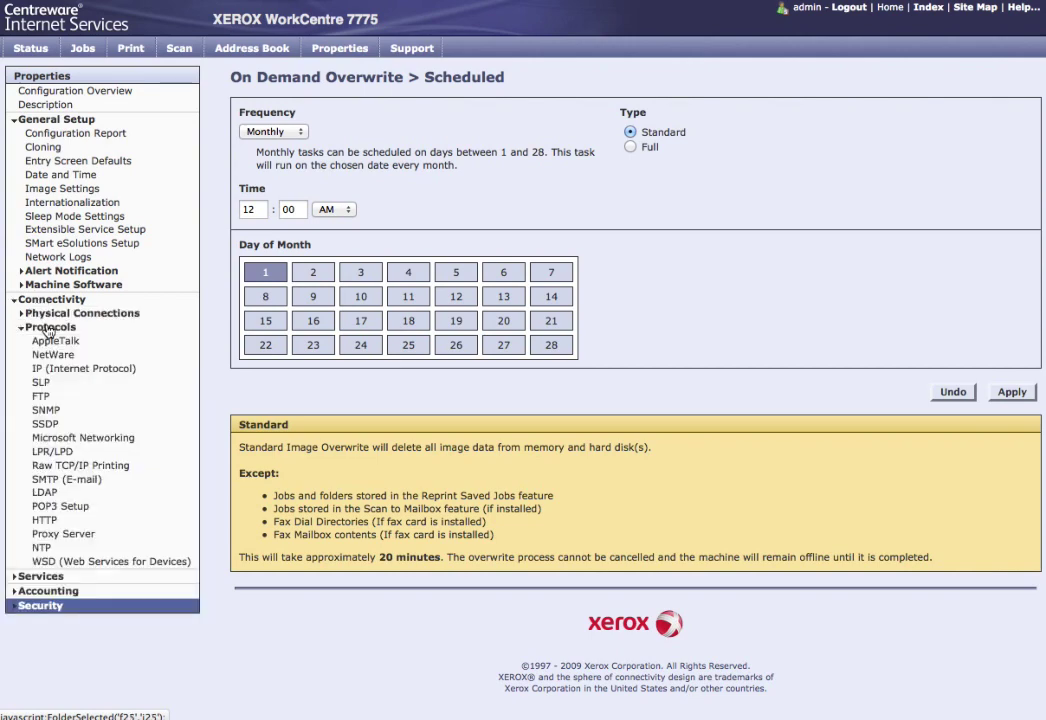
{"action": "left_click", "coordinate": [62, 368]}
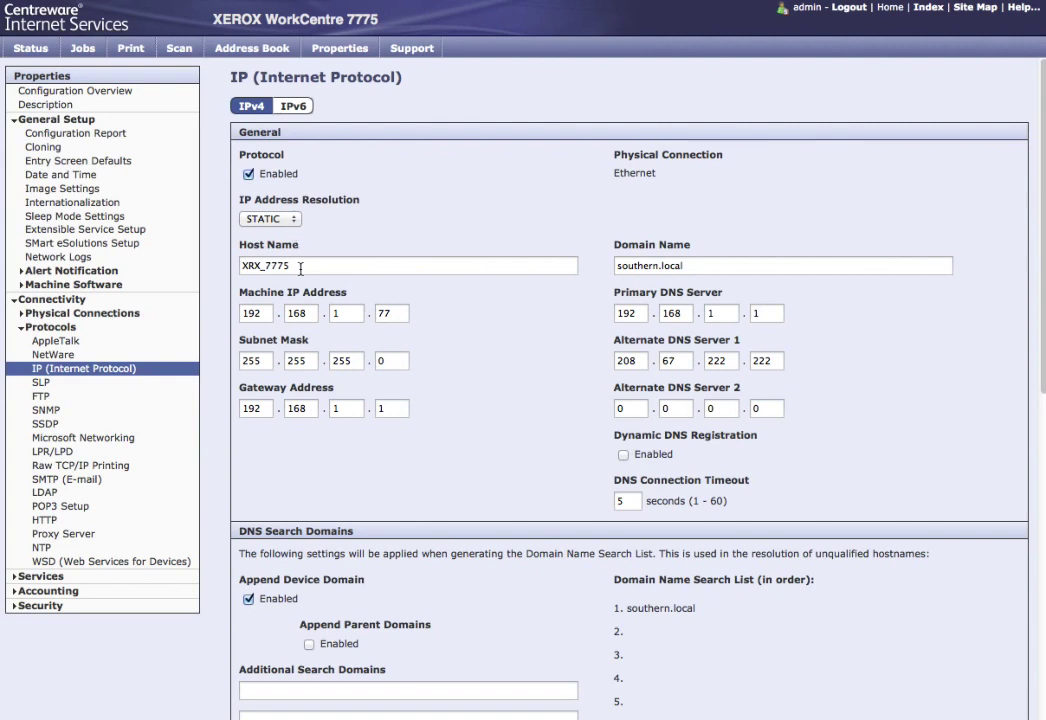
Review host XRX_7775, domain southern.local, gateway and DNS servers; apply with no changes.
{"action": "left_click", "coordinate": [300, 268]}
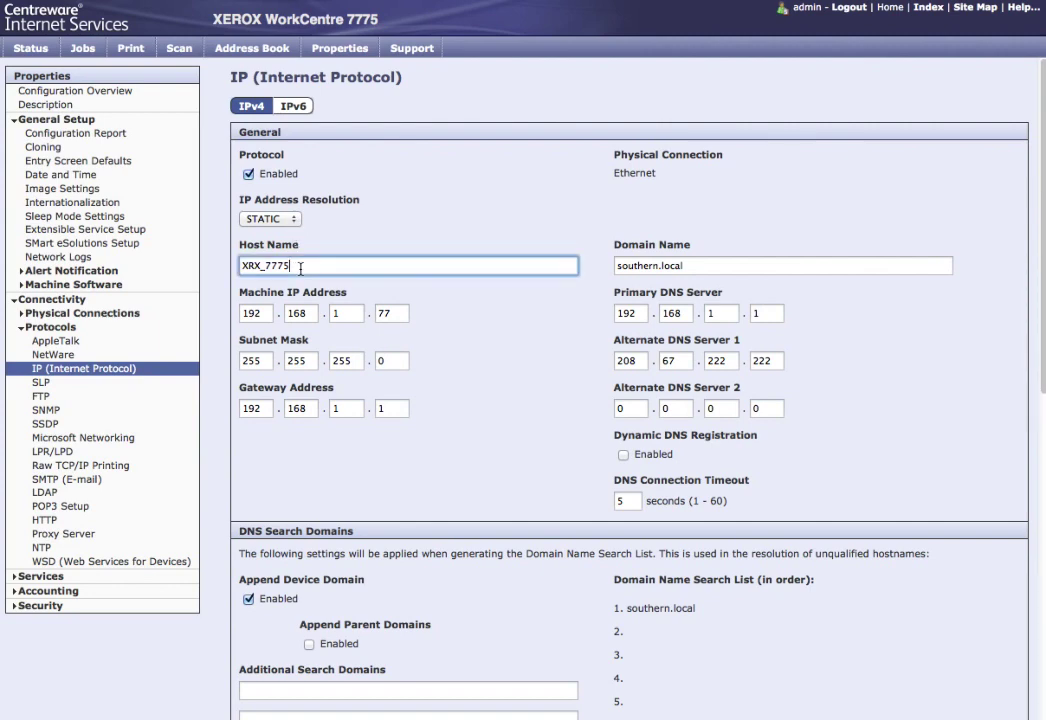
{"action": "left_click", "coordinate": [712, 266]}
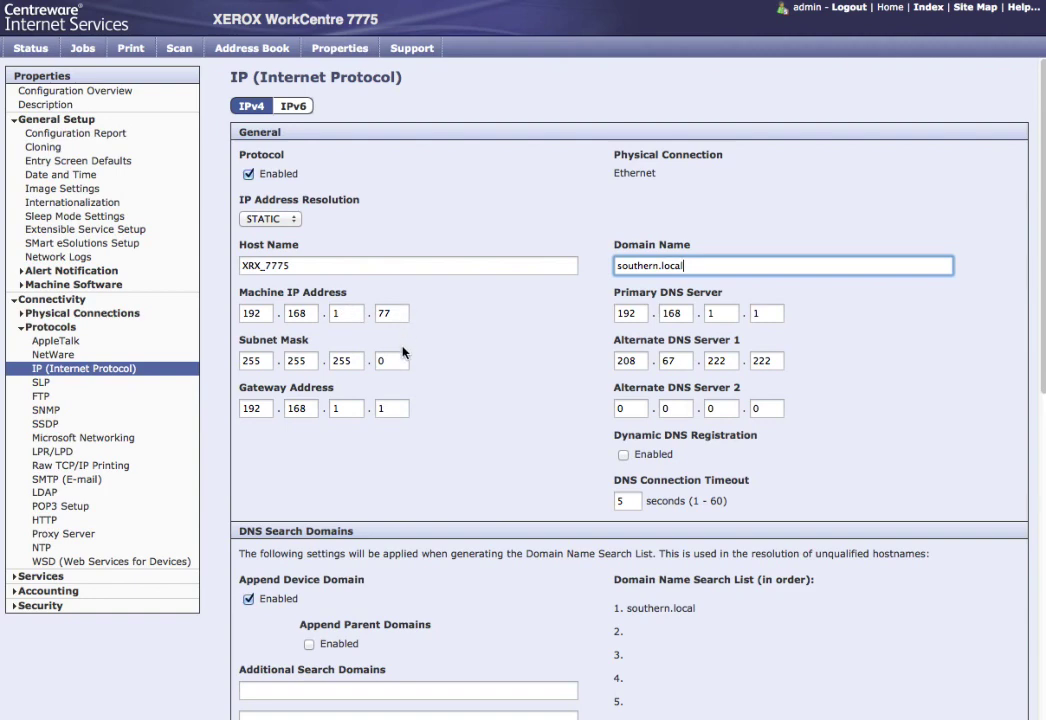
{"action": "left_click", "coordinate": [394, 407]}
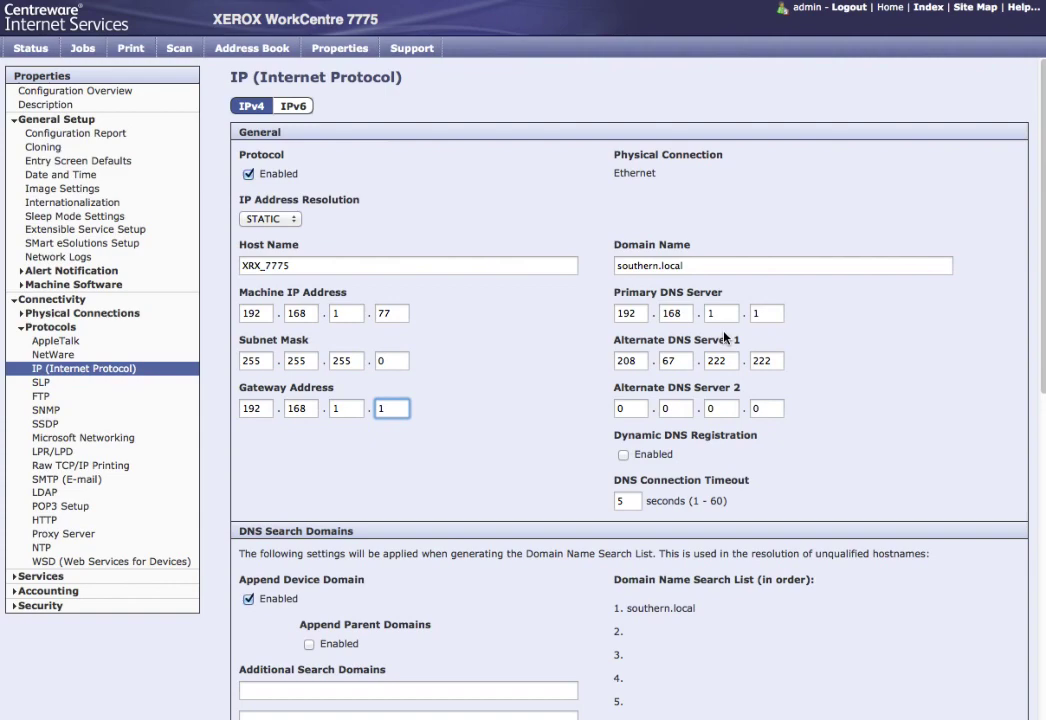
{"action": "left_click", "coordinate": [770, 315]}
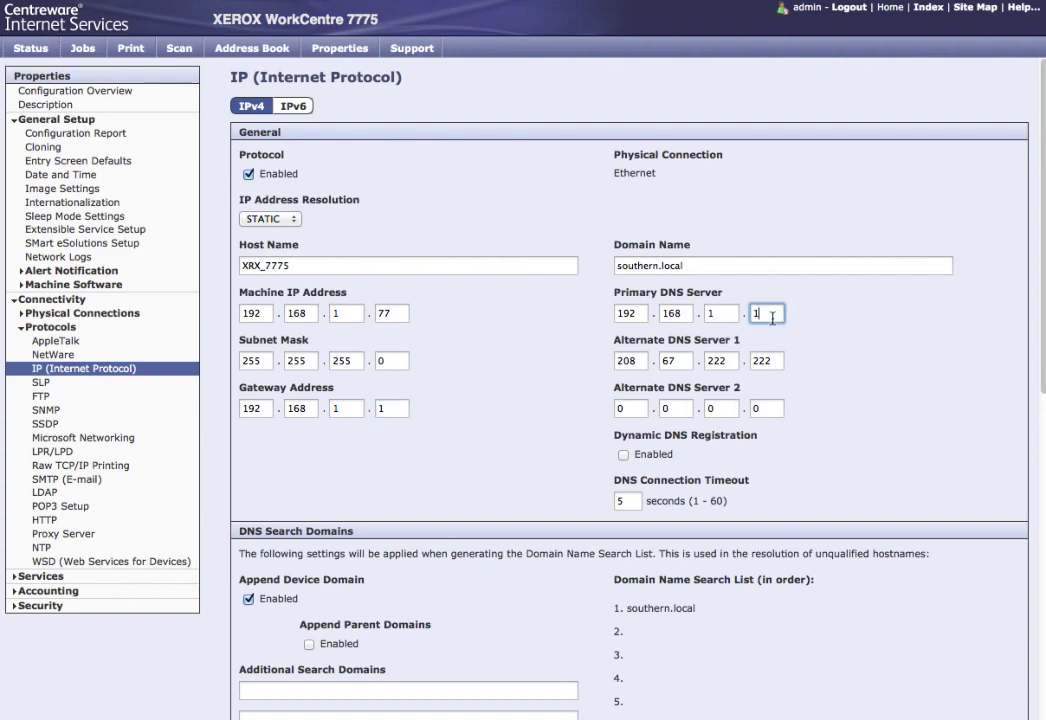
{"action": "left_click", "coordinate": [769, 368]}
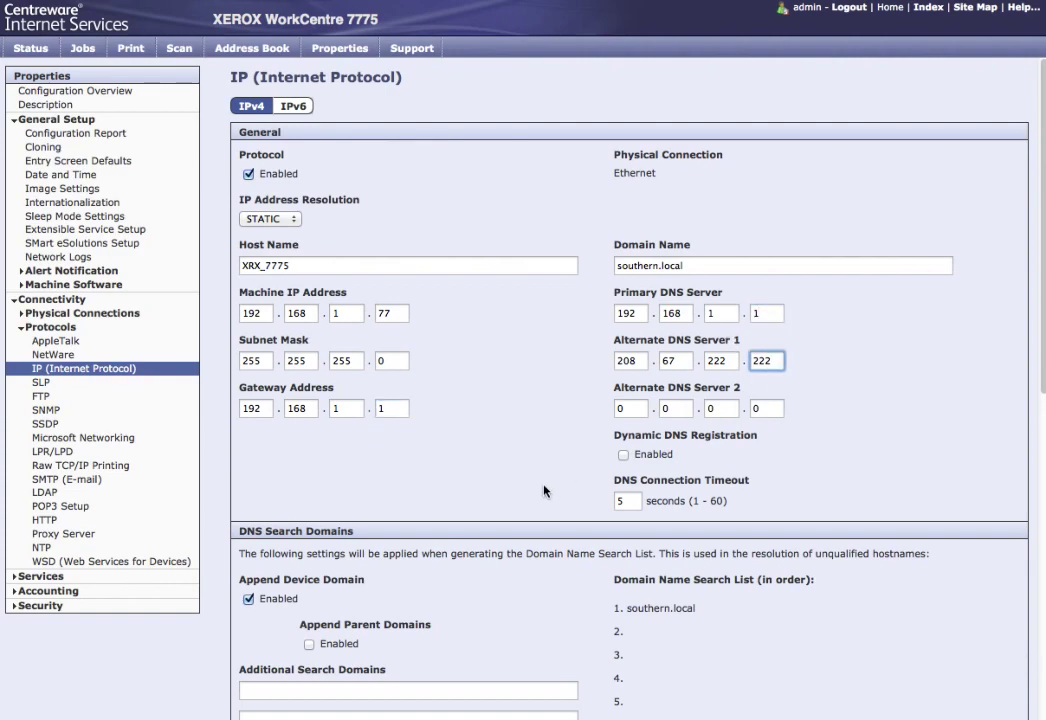
{"action": "scroll", "coordinate": [545, 490], "scroll_direction": "down", "scroll_amount": 1}
{"action": "scroll", "coordinate": [545, 490], "scroll_direction": "down", "scroll_amount": 5}
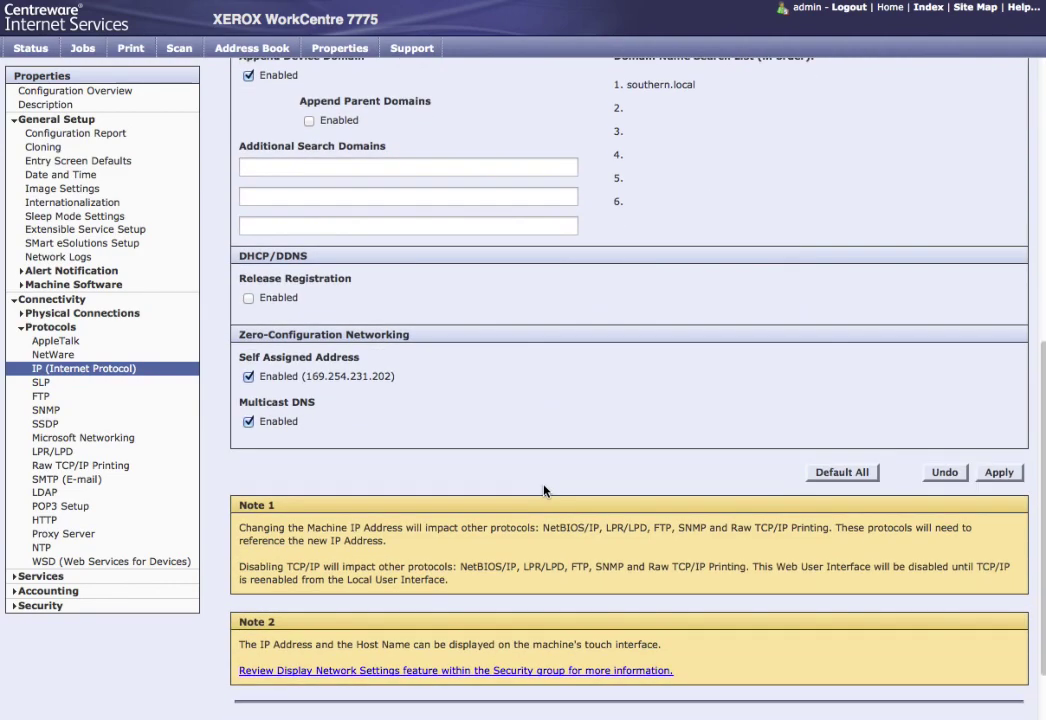
{"action": "left_click", "coordinate": [1002, 474]}
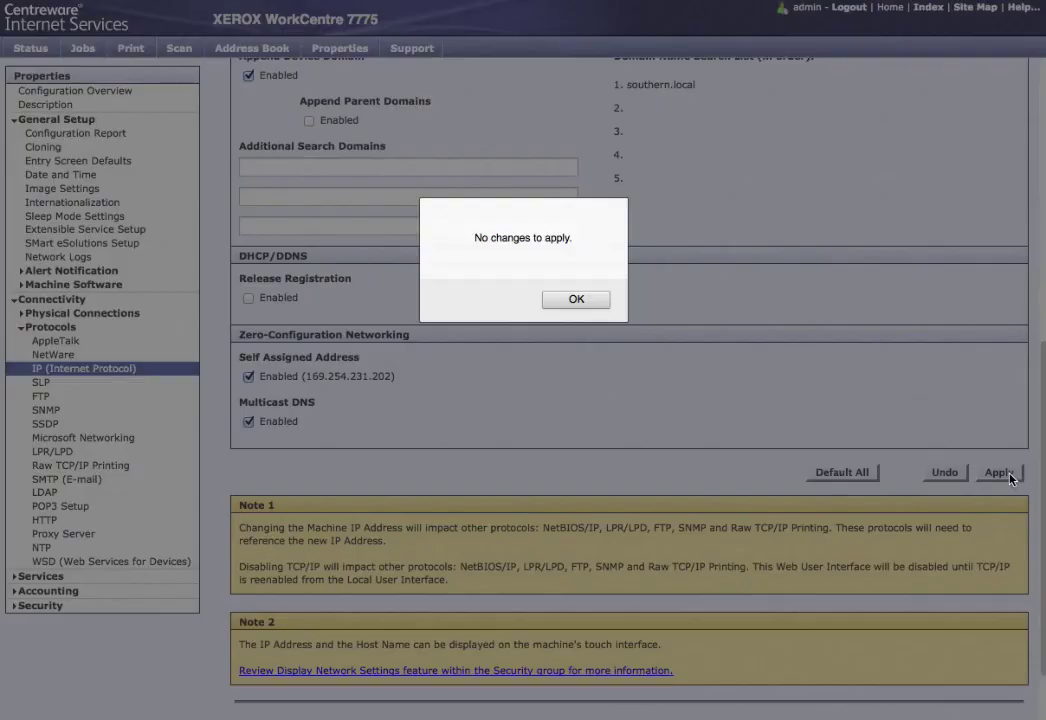
{"action": "left_click", "coordinate": [570, 299]}
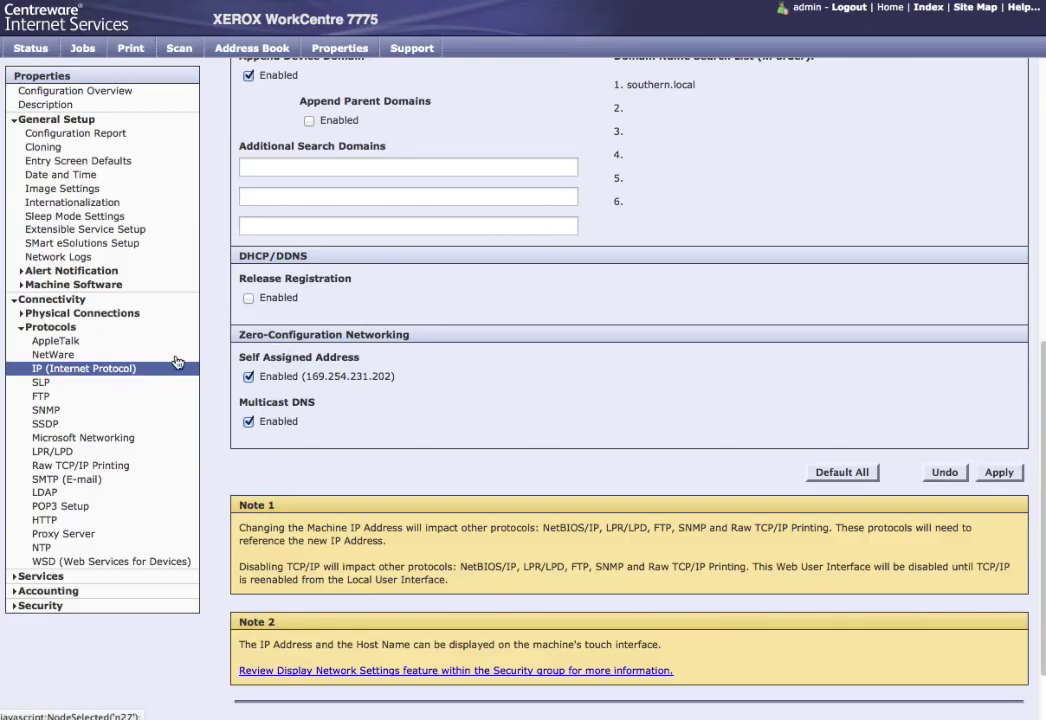
On the SMTP (E-mail) page, try identifying the server by Host Name and check port 25.
{"action": "left_click", "coordinate": [72, 480]}
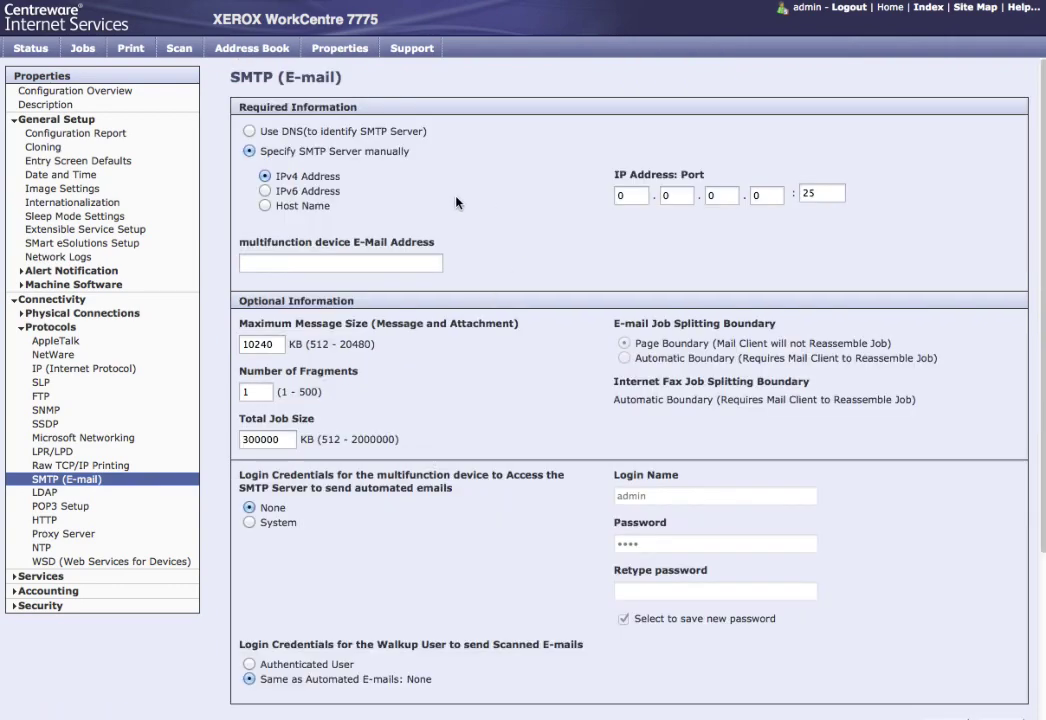
{"action": "left_click", "coordinate": [642, 195]}
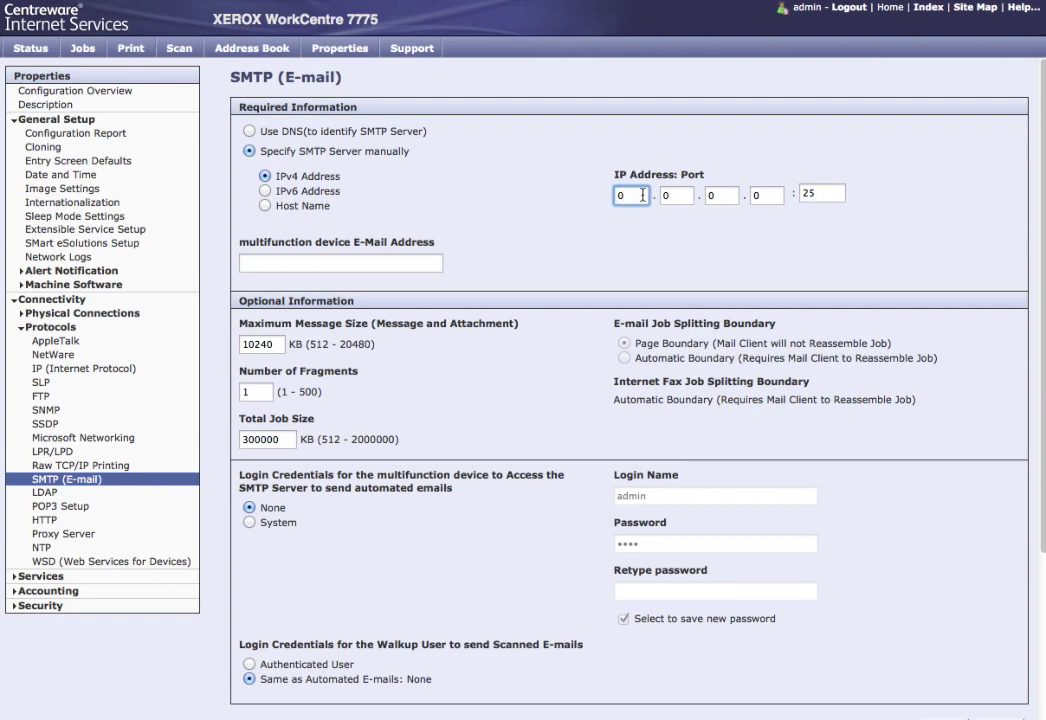
{"action": "left_click", "coordinate": [266, 206]}
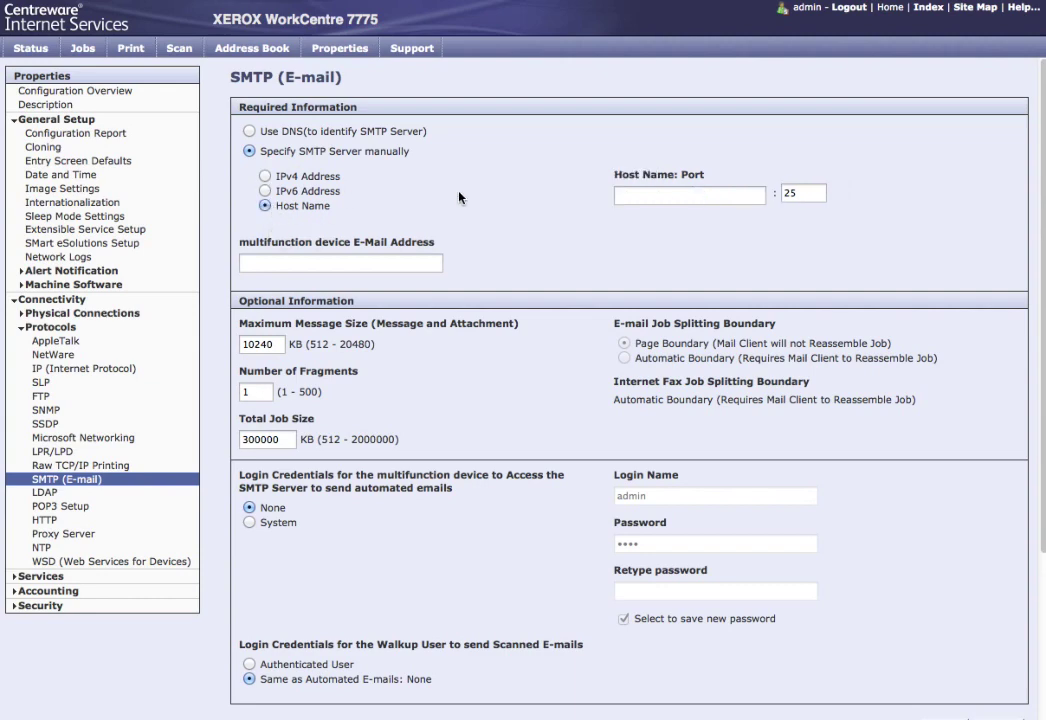
{"action": "left_click", "coordinate": [679, 197]}
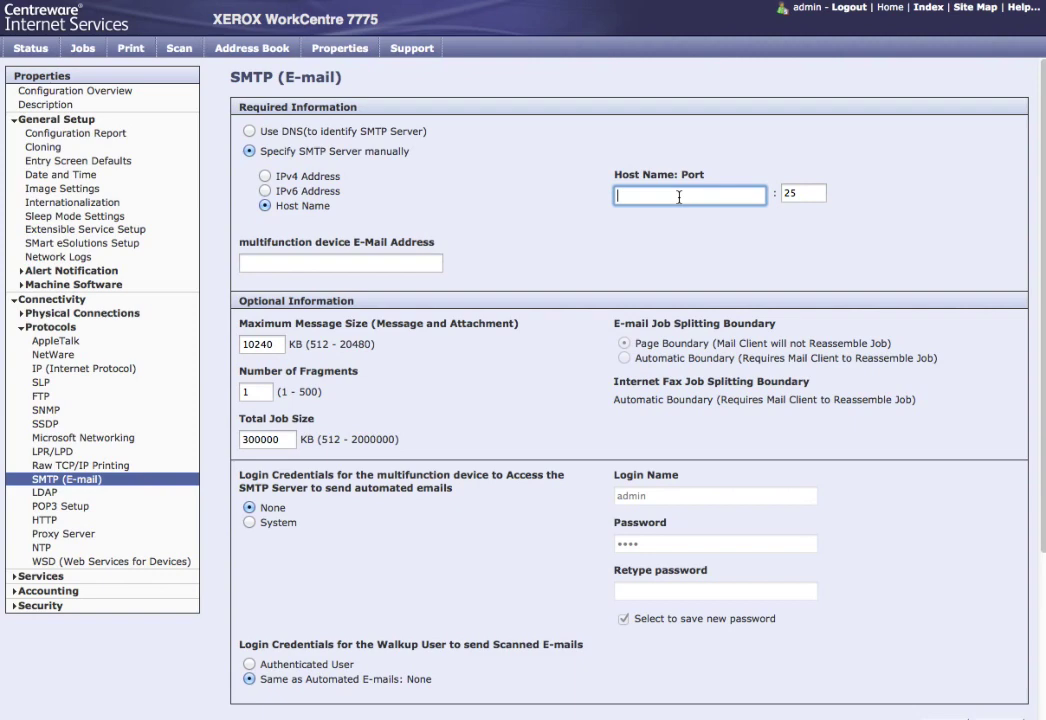
{"action": "left_click", "coordinate": [812, 193]}
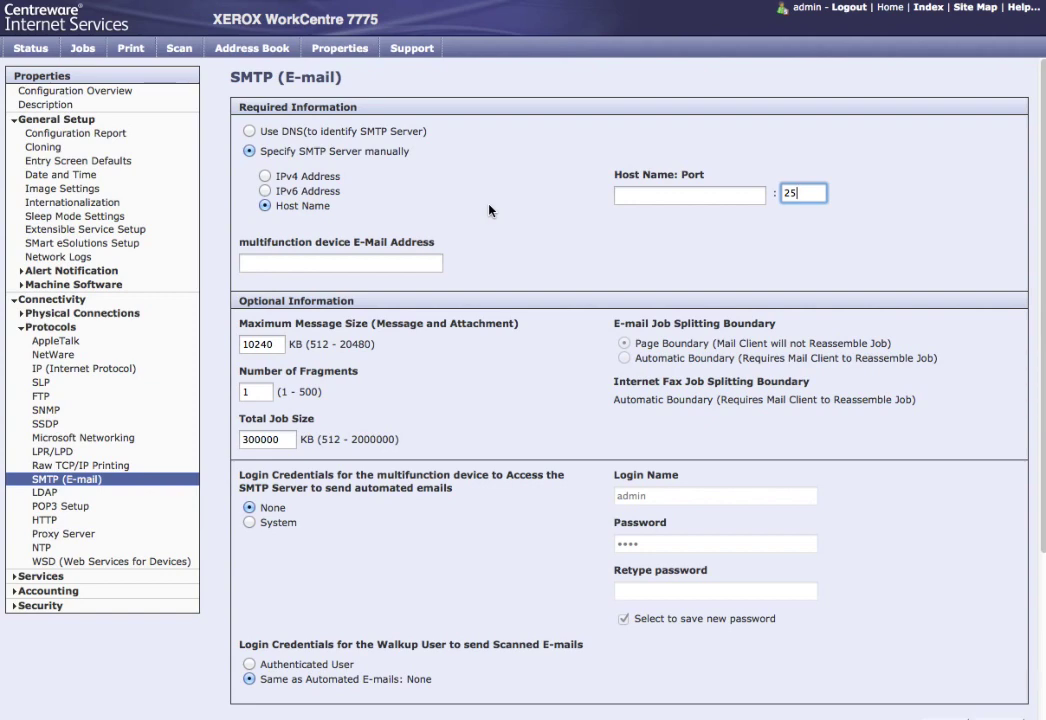
Specify the SMTP server by IPv4 address 192.168.1.11.
{"action": "left_click", "coordinate": [264, 176]}
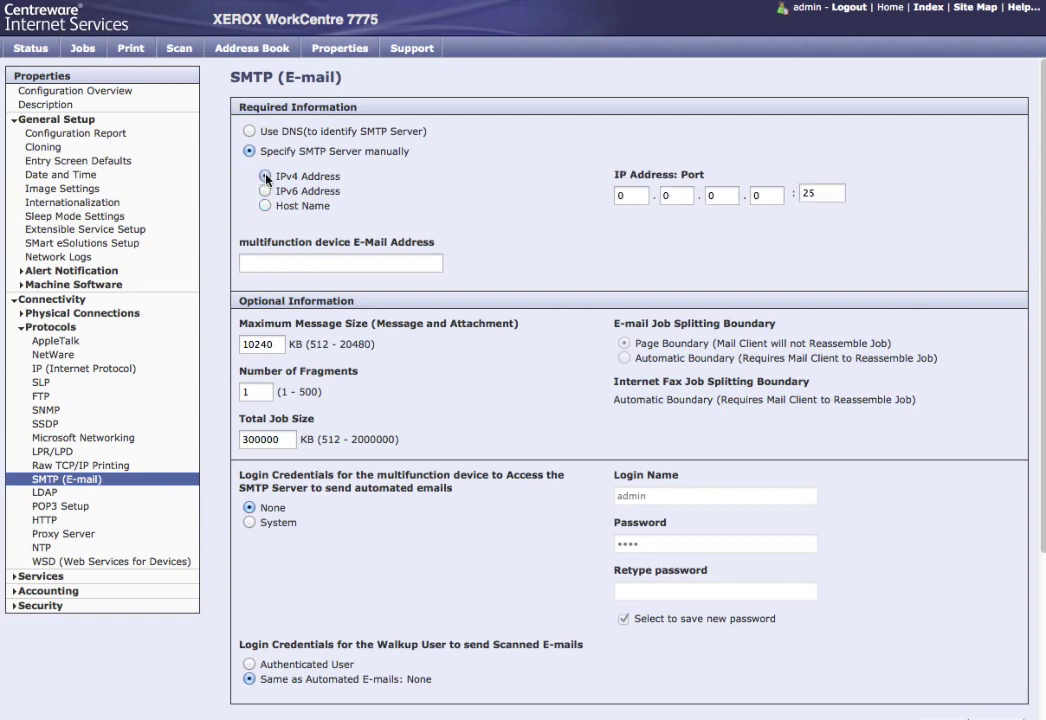
{"action": "left_click", "coordinate": [633, 196]}
{"action": "key", "text": "BackSpace"}
{"action": "type", "text": "192"}
{"action": "key", "text": "Tab"}
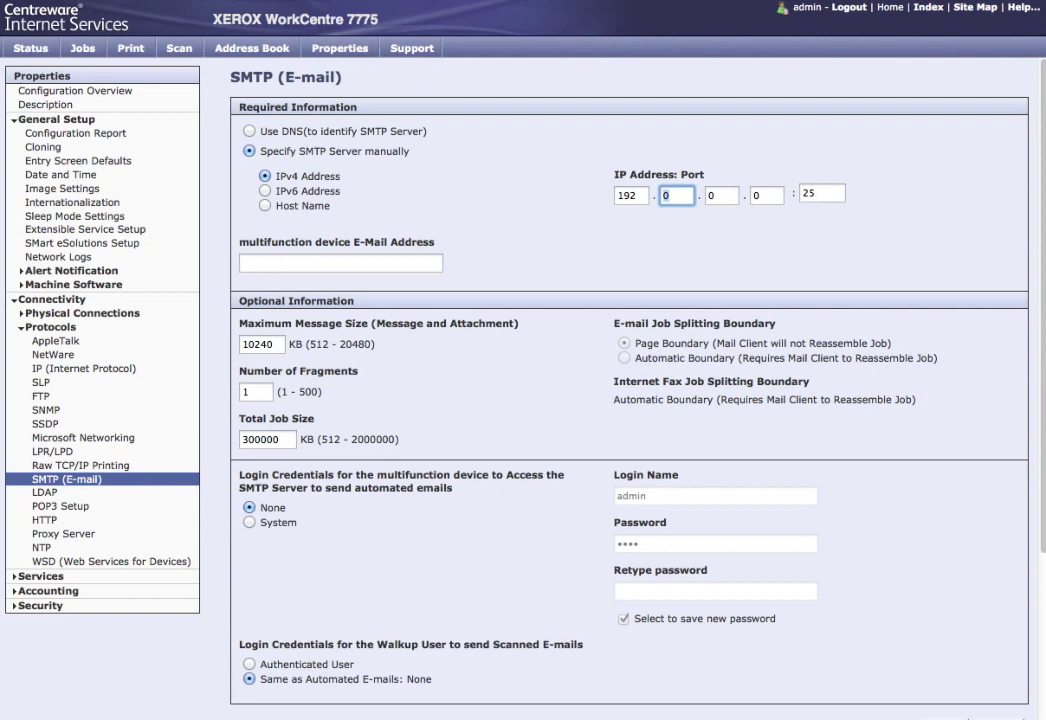
{"action": "type", "text": "168"}
{"action": "key", "text": "Tab"}
{"action": "type", "text": "1"}
{"action": "key", "text": "Tab"}
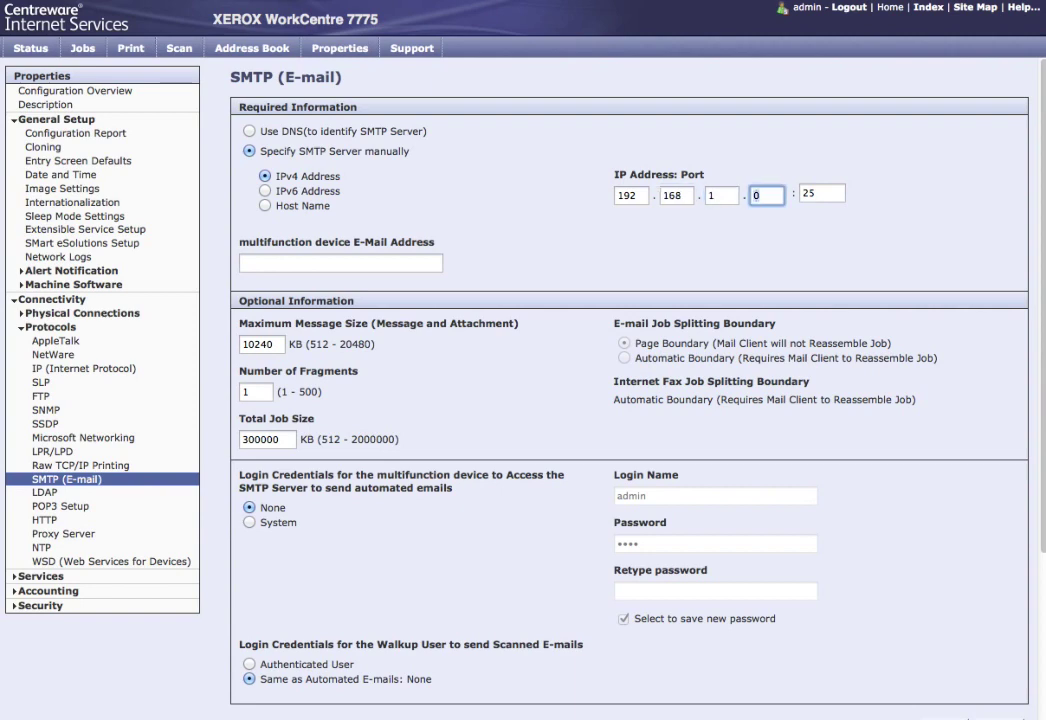
{"action": "type", "text": "11"}
{"action": "key", "text": "Tab"}
{"action": "key", "text": "Tab"}
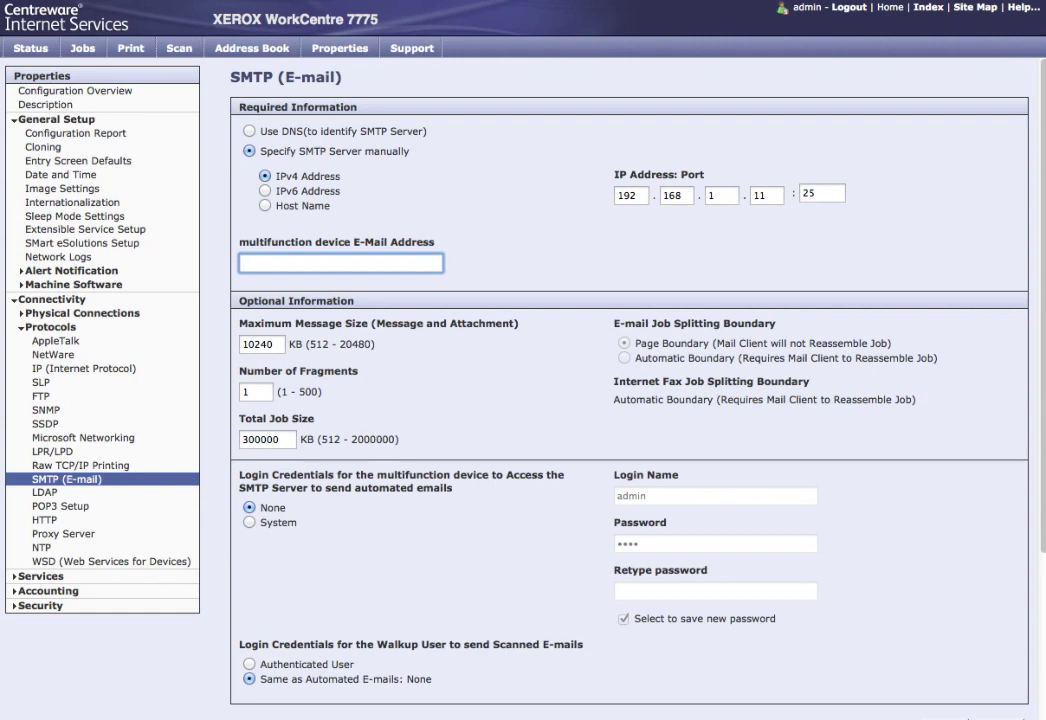
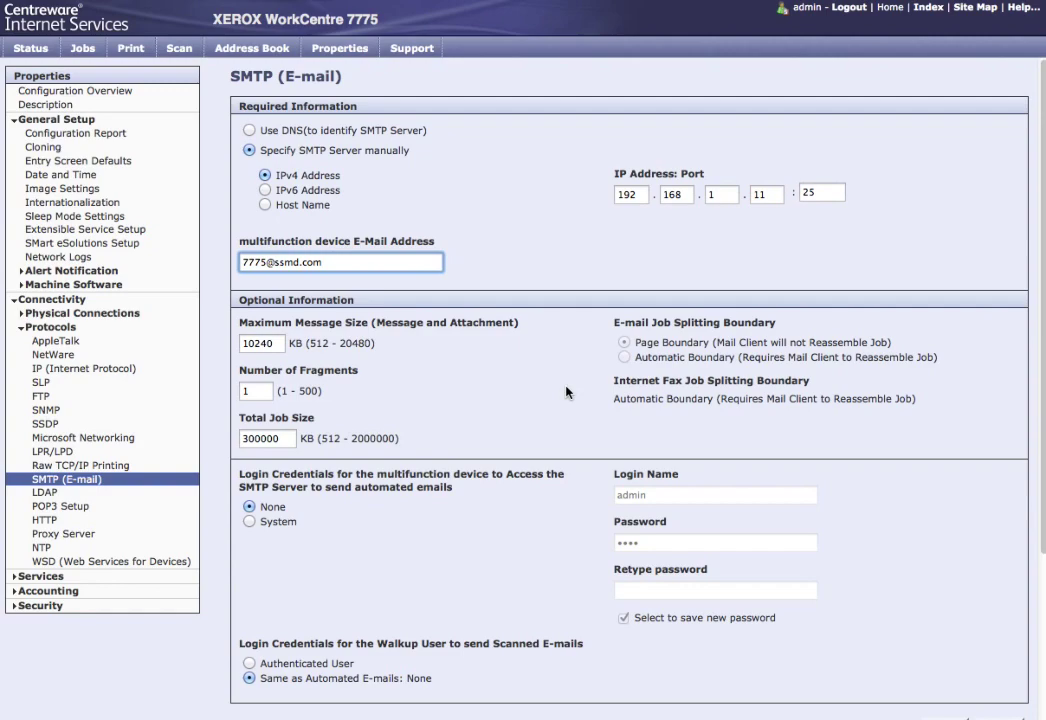
Enter the device's own e-mail address at ssmd.com.
{"action": "scroll", "coordinate": [566, 392], "scroll_direction": "down", "scroll_amount": 1}
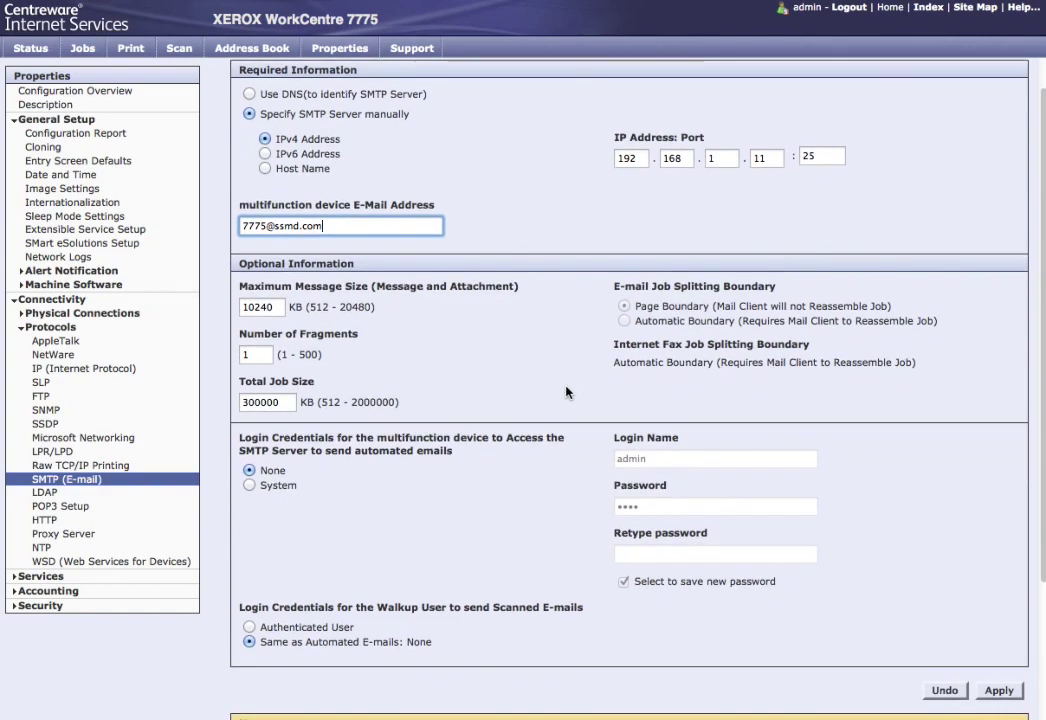
{"action": "left_click", "coordinate": [277, 307]}
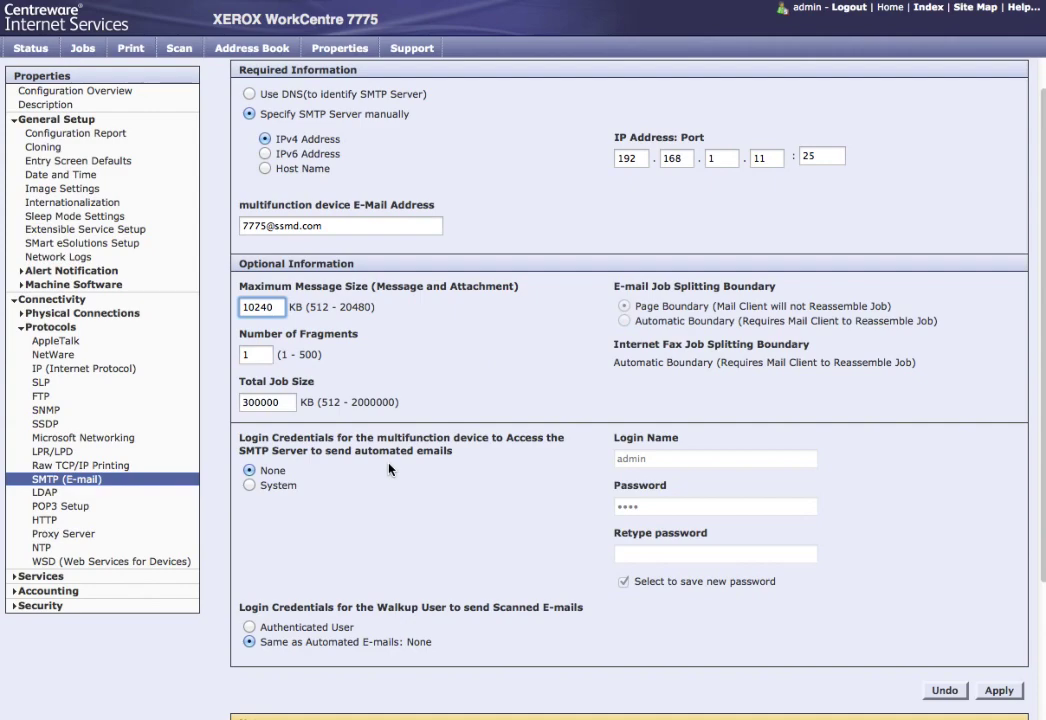
{"action": "scroll", "coordinate": [390, 468], "scroll_direction": "down", "scroll_amount": 2}
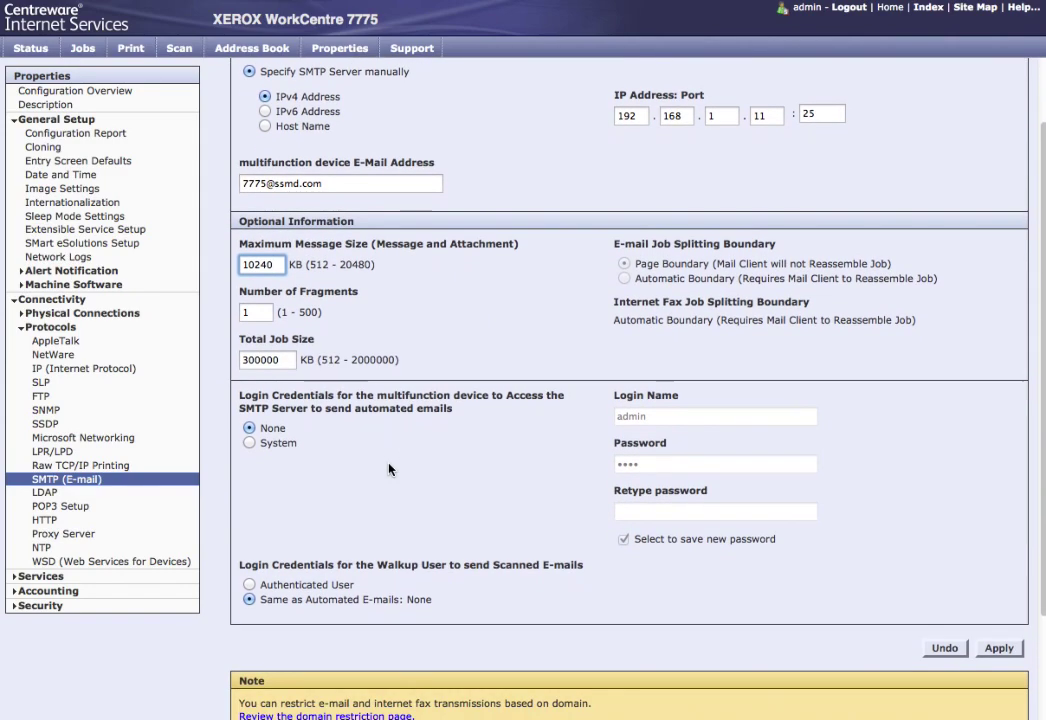
{"action": "left_click", "coordinate": [250, 443]}
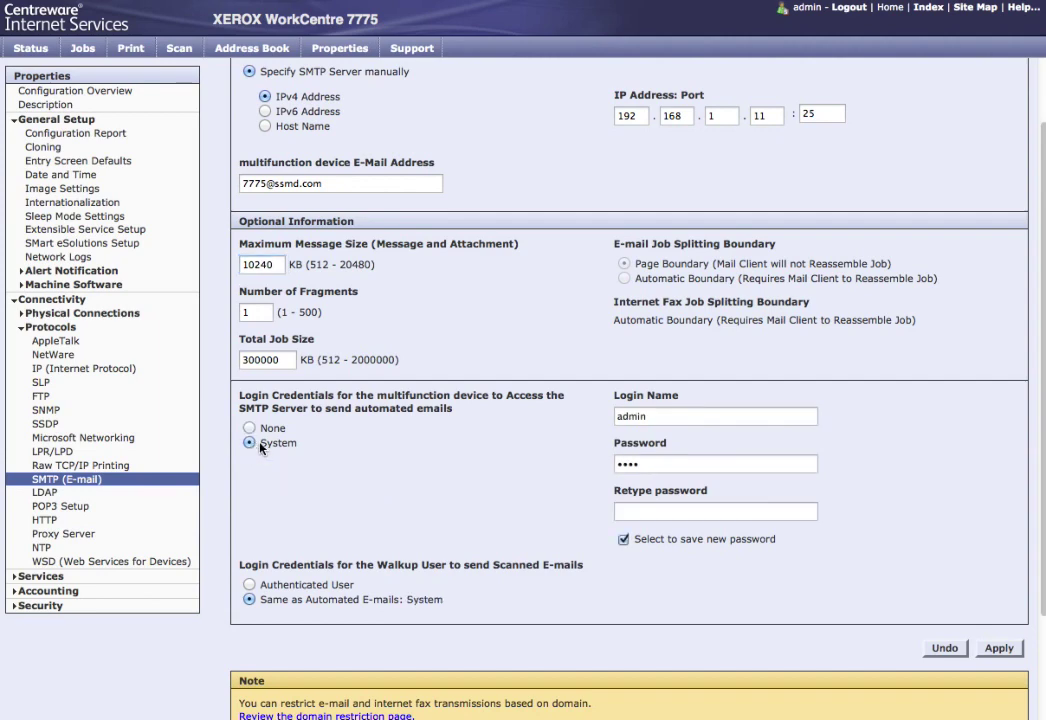
{"action": "left_click", "coordinate": [691, 417]}
{"action": "key", "text": "BackSpace"}
{"action": "key", "text": "BackSpace"}
{"action": "key", "text": "BackSpace"}
{"action": "key", "text": "BackSpace"}
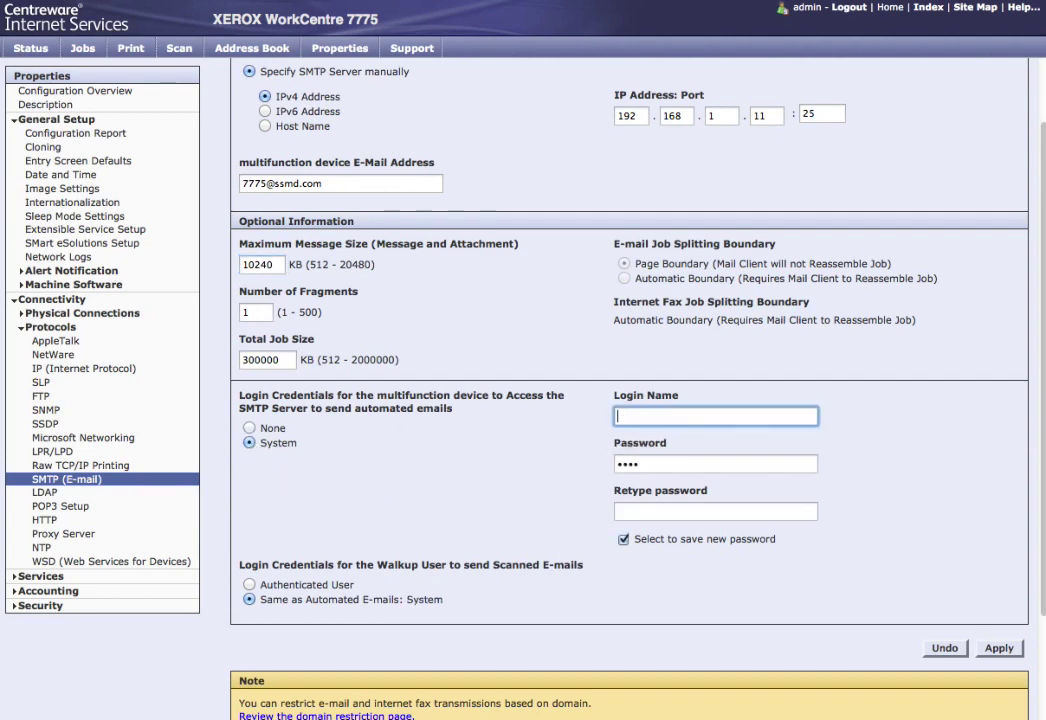
{"action": "type", "text": "u"}
{"action": "type", "text": "ser"}
{"action": "key", "text": "Tab"}
{"action": "key", "text": "BackSpace"}
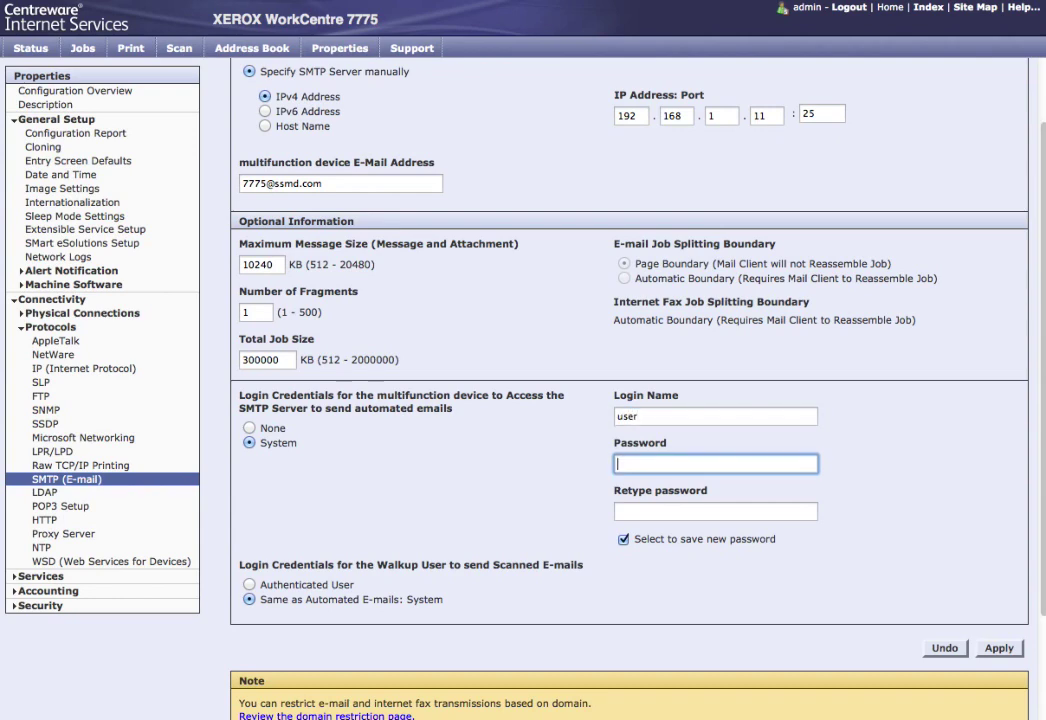
{"action": "key", "text": "Tab"}
{"action": "left_click", "coordinate": [724, 414]}
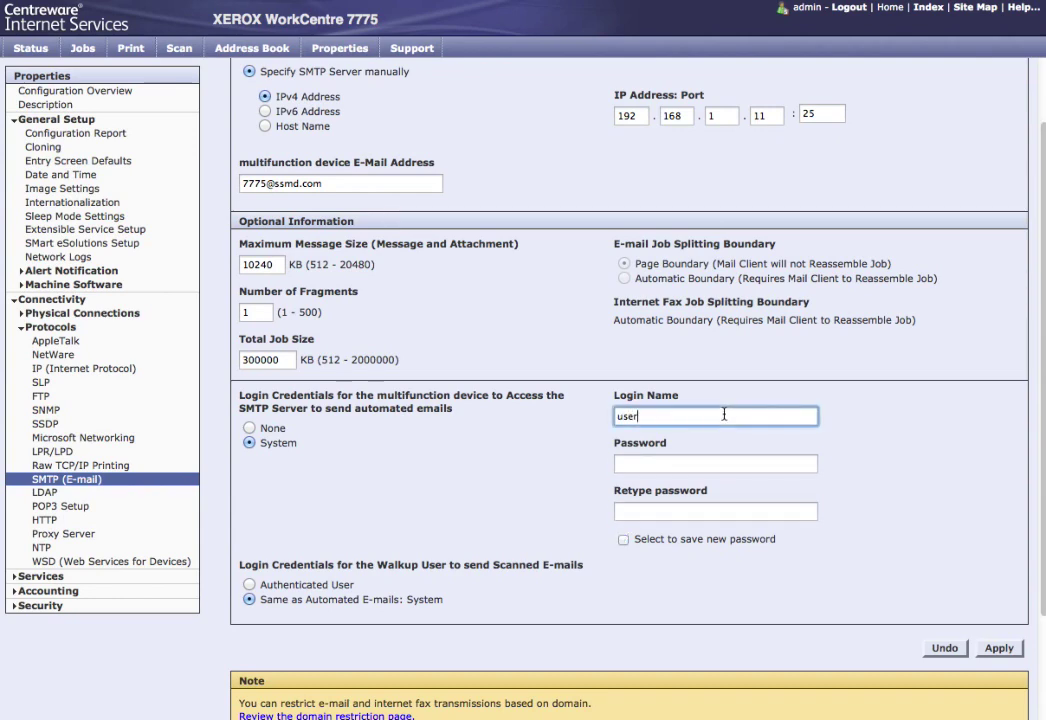
{"action": "type", "text": "@doman"}
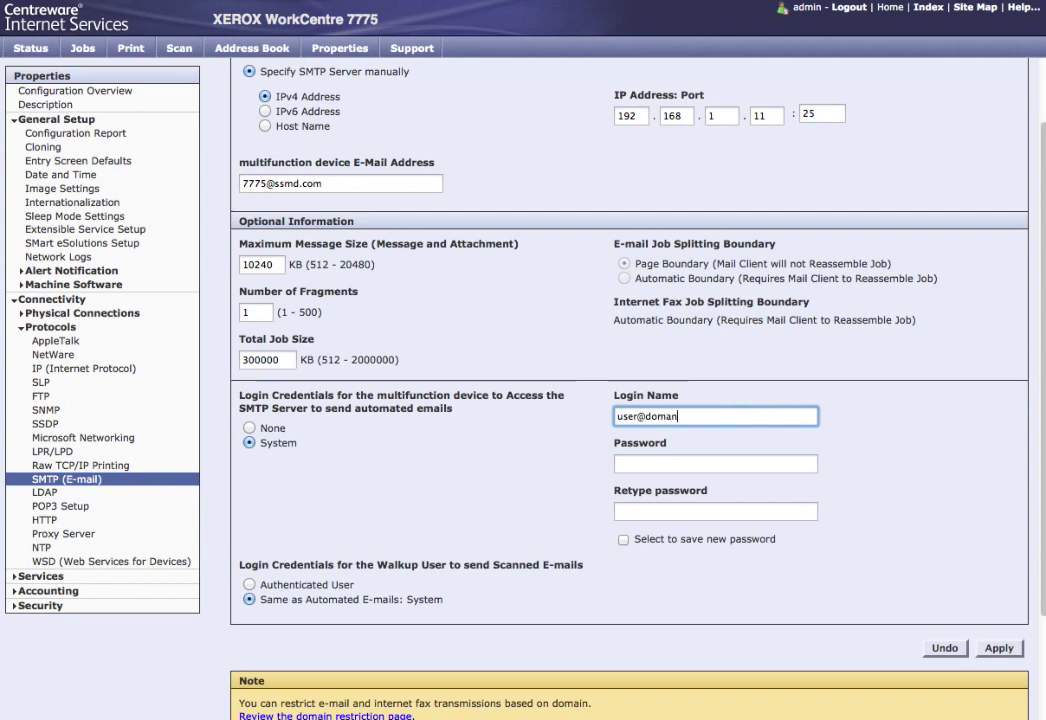
{"action": "type", "text": ".com"}
{"action": "key", "text": "Tab"}
{"action": "key", "text": "Tab"}
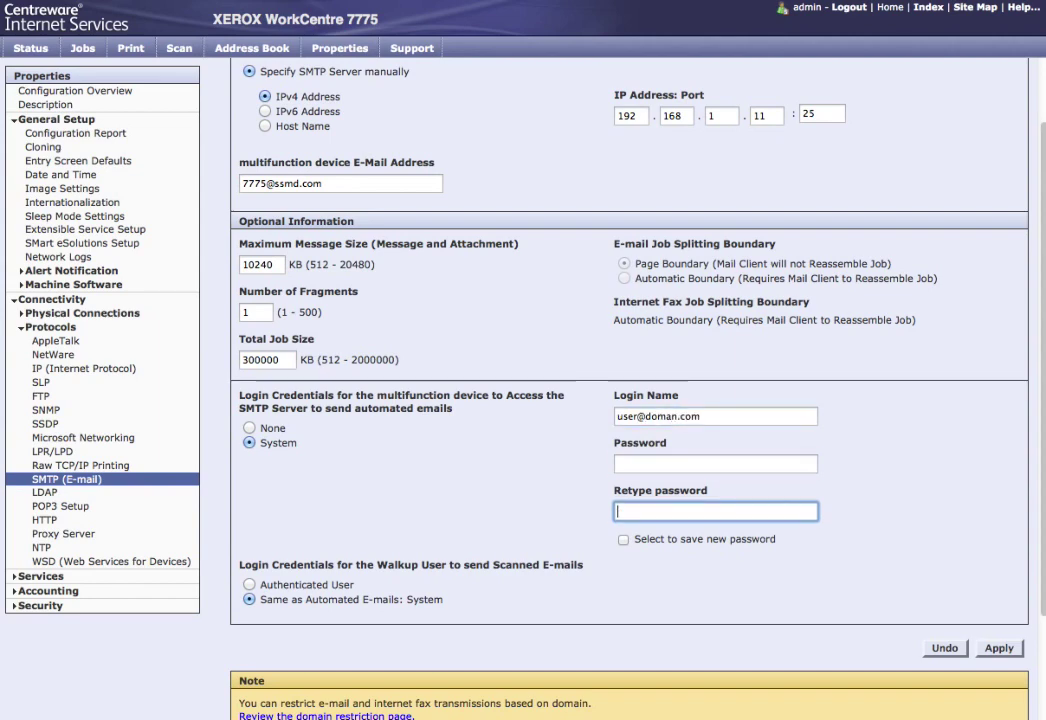
Set Login Credentials back to None and apply the SMTP settings.
{"action": "left_click", "coordinate": [274, 429]}
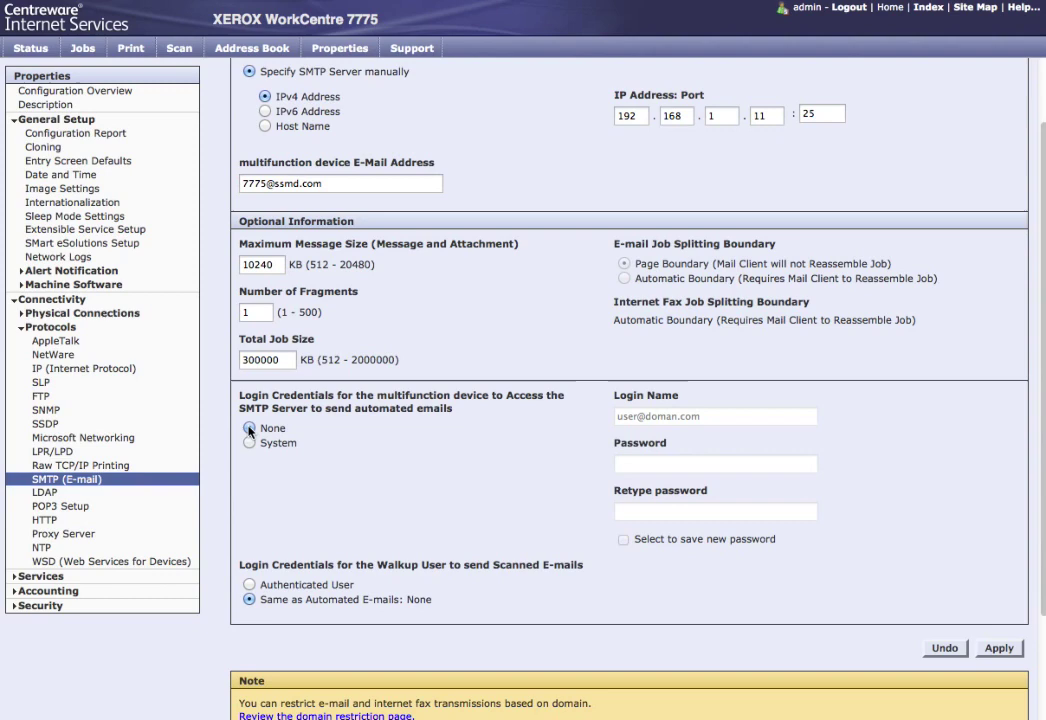
{"action": "left_click", "coordinate": [996, 648]}
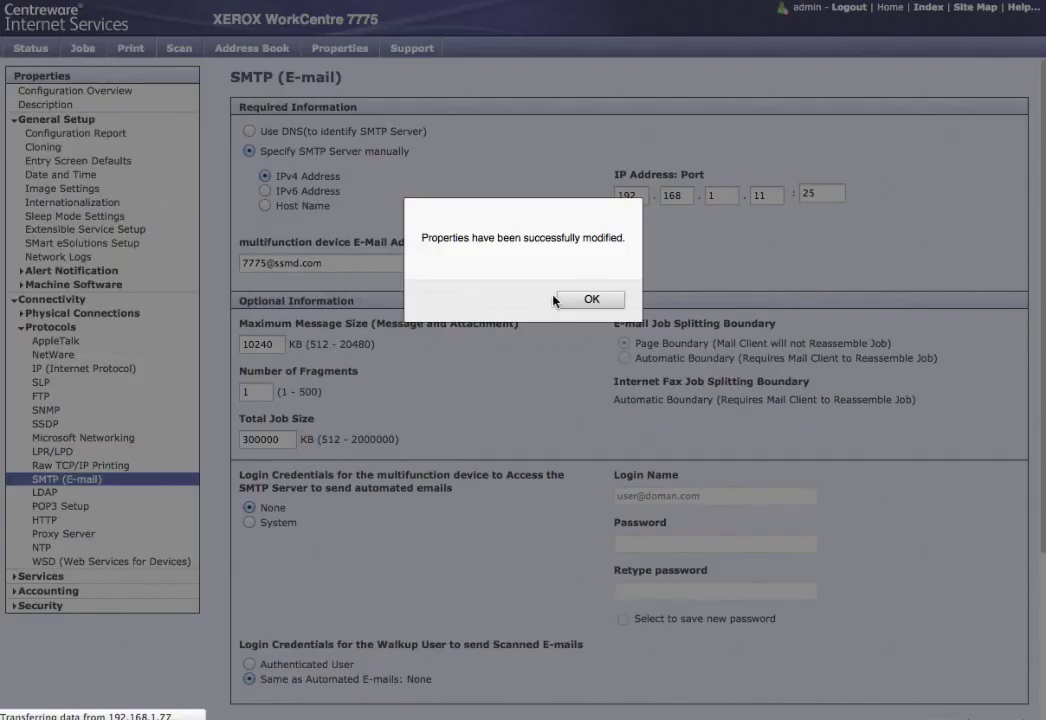
{"action": "left_click", "coordinate": [560, 300]}
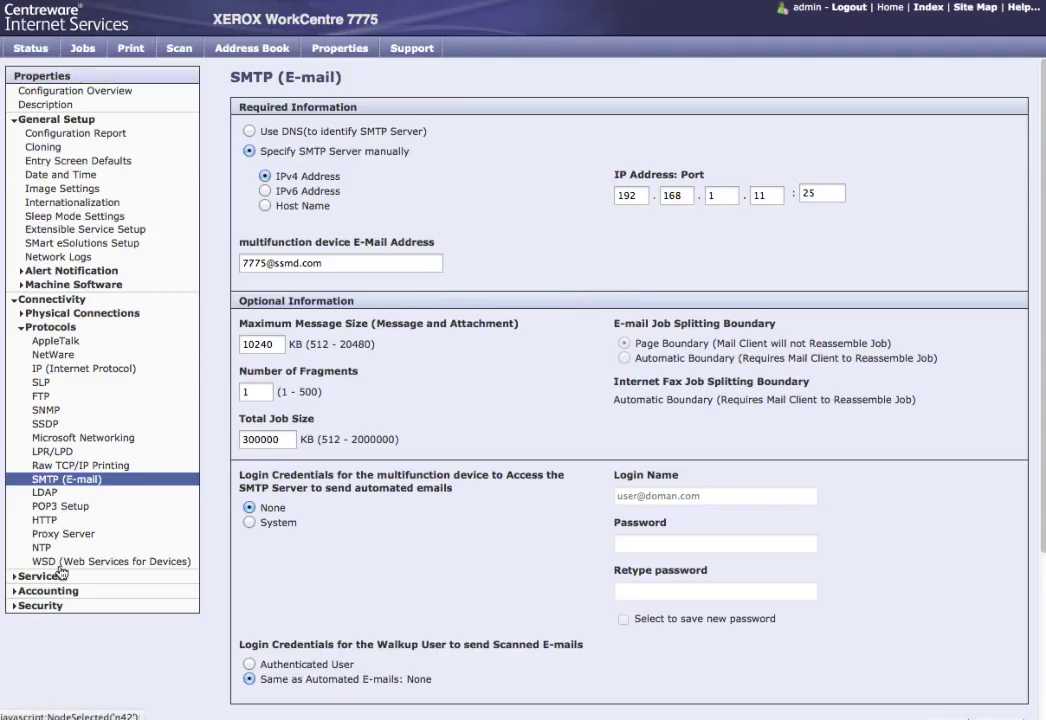
Add a new LDAP server with friendly name LDAP.
{"action": "left_click", "coordinate": [57, 493]}
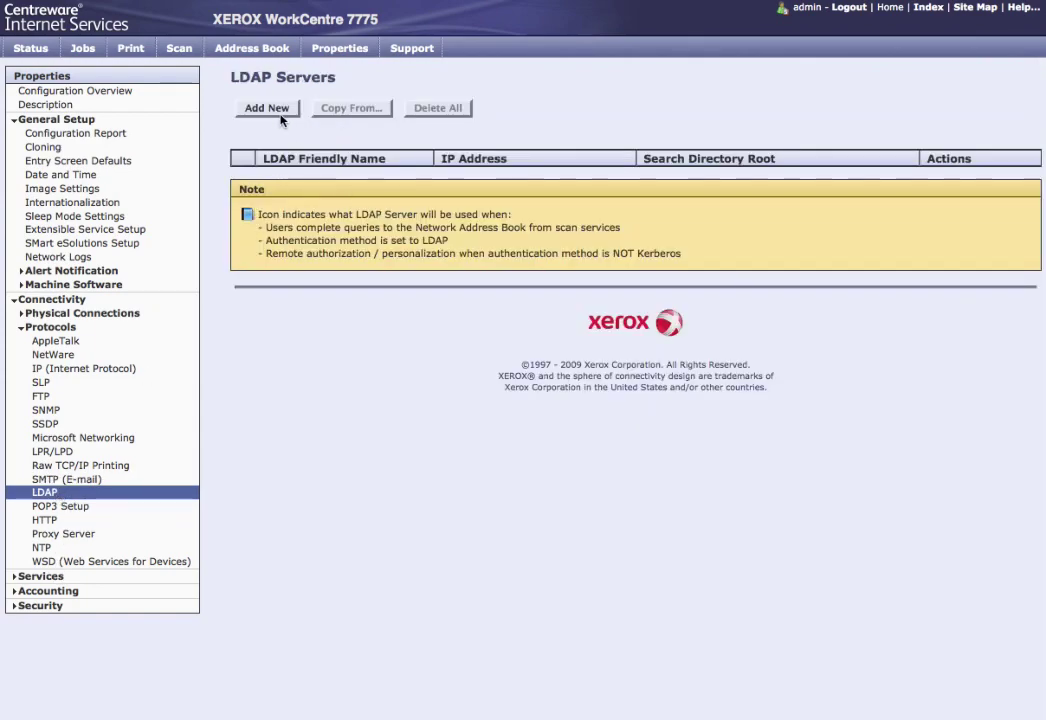
{"action": "left_click", "coordinate": [270, 110]}
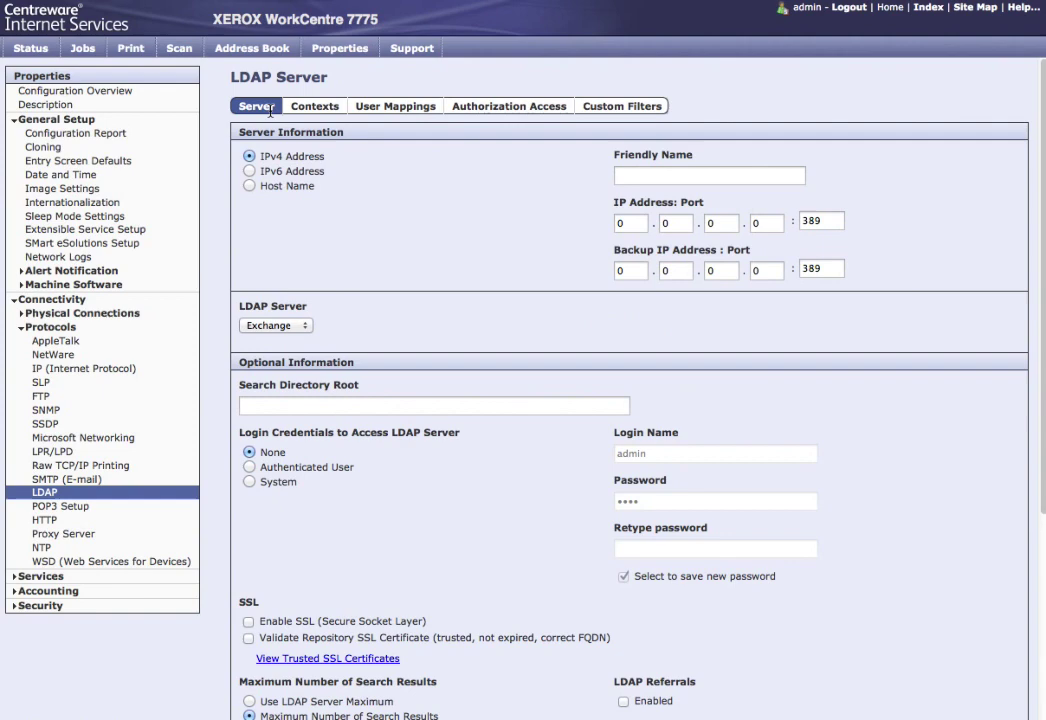
{"action": "left_click", "coordinate": [673, 177]}
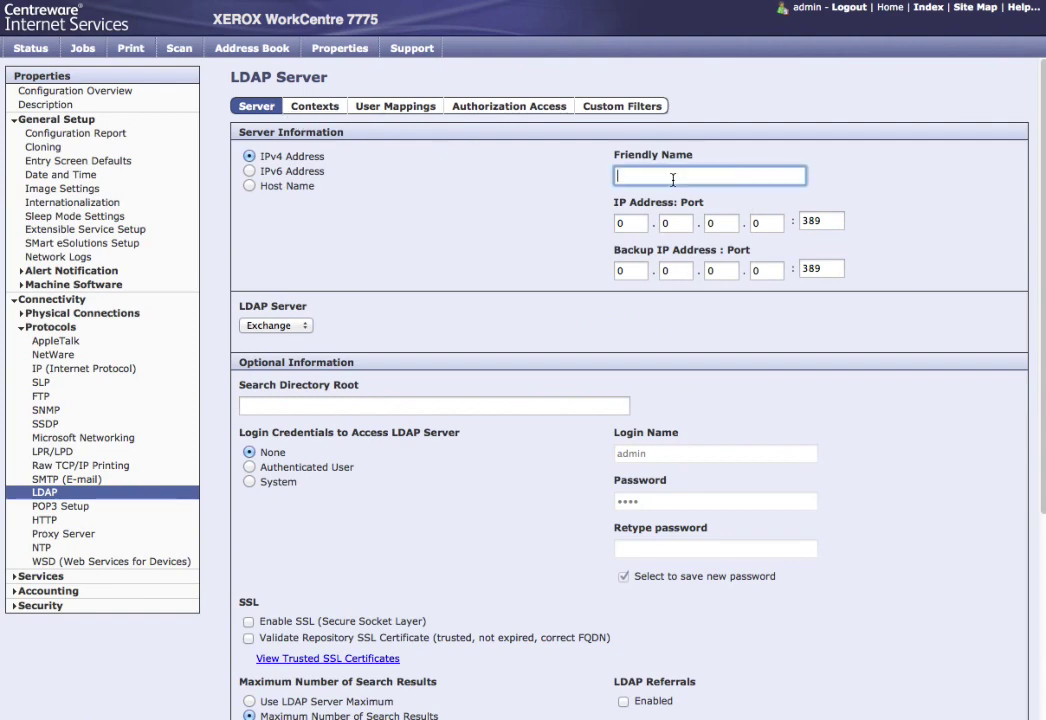
{"action": "type", "text": "LDAP"}
{"action": "key", "text": "Tab"}
Give the LDAP server IP address 192.168.1.11 and keep Exchange as server type.
{"action": "key", "text": "BackSpace"}
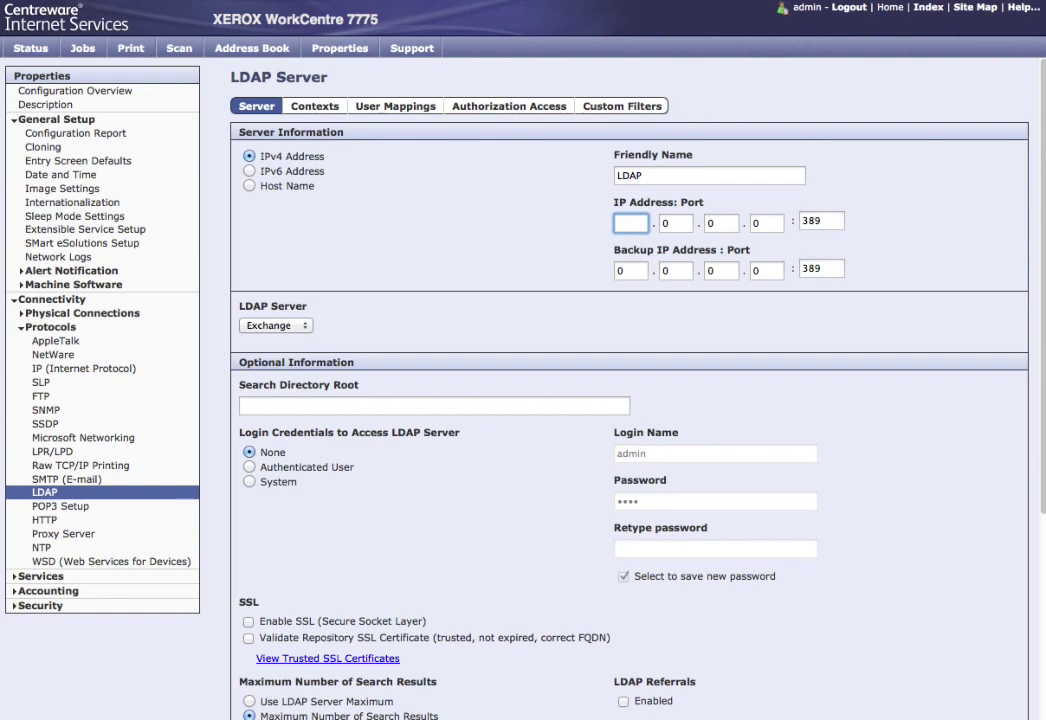
{"action": "type", "text": "192"}
{"action": "key", "text": "Tab"}
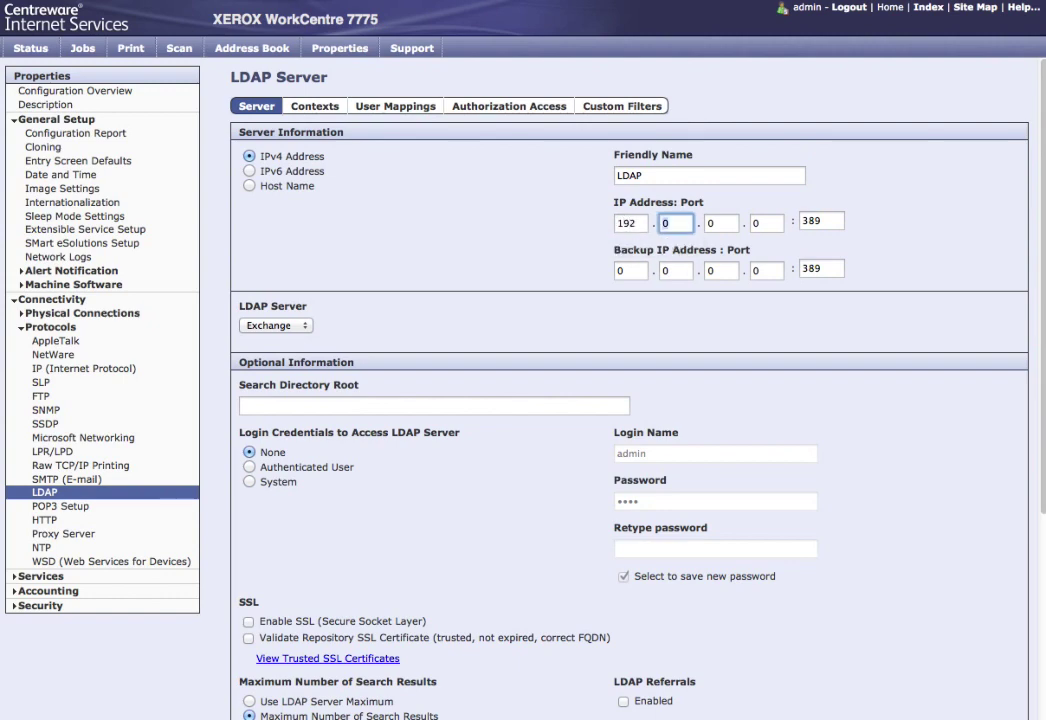
{"action": "type", "text": "168"}
{"action": "key", "text": "Tab"}
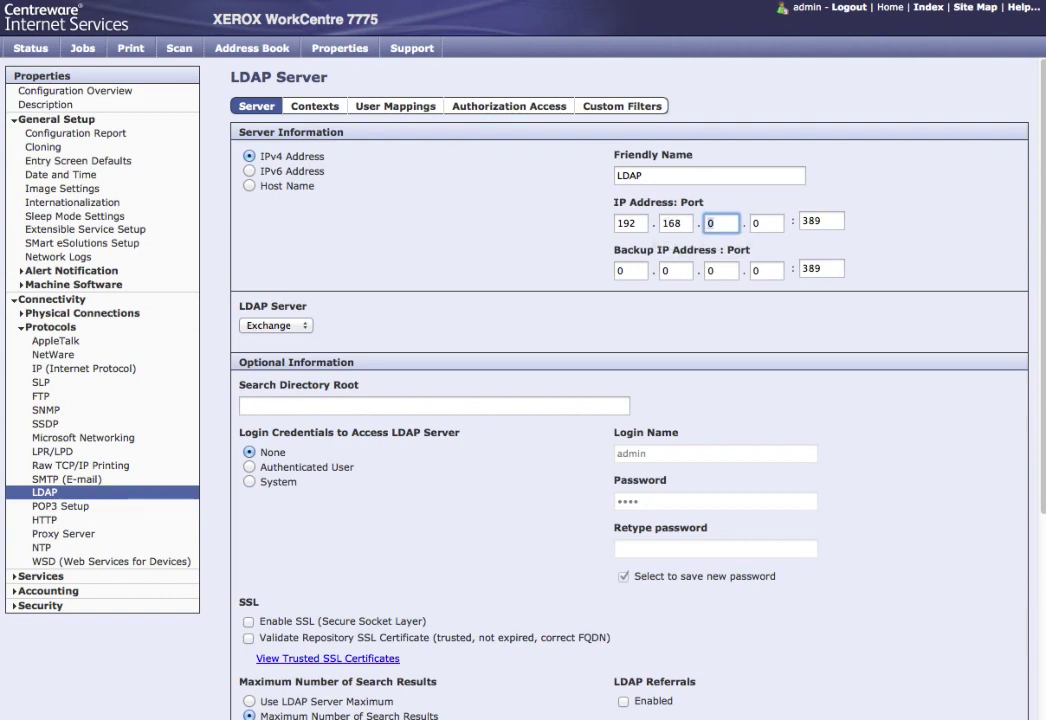
{"action": "type", "text": "1"}
{"action": "key", "text": "Tab"}
{"action": "type", "text": "11"}
{"action": "key", "text": "Tab"}
{"action": "key", "text": "Tab"}
{"action": "key", "text": "Tab"}
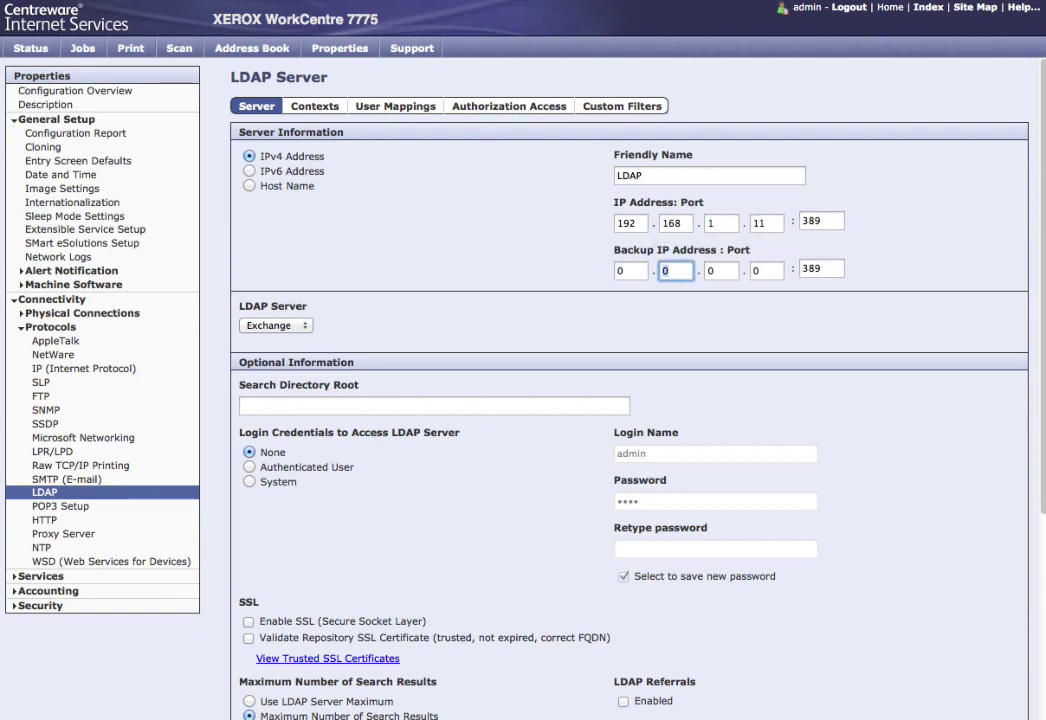
{"action": "key", "text": "Tab"}
{"action": "key", "text": "Tab"}
{"action": "key", "text": "Tab"}
{"action": "key", "text": "Tab"}
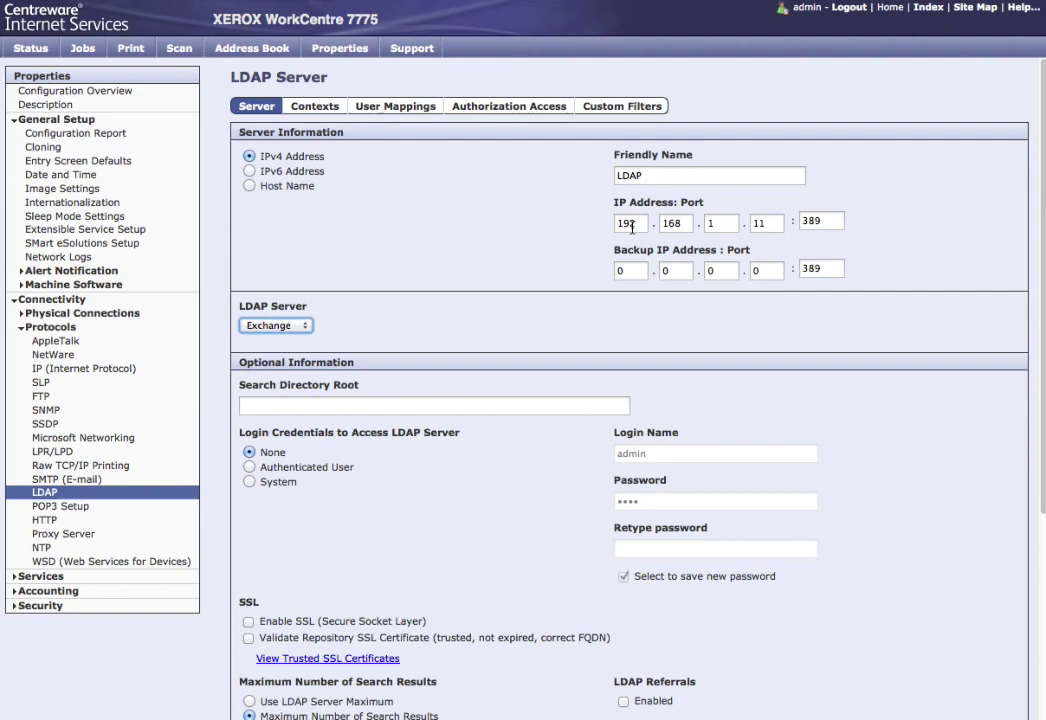
{"action": "left_click", "coordinate": [302, 323]}
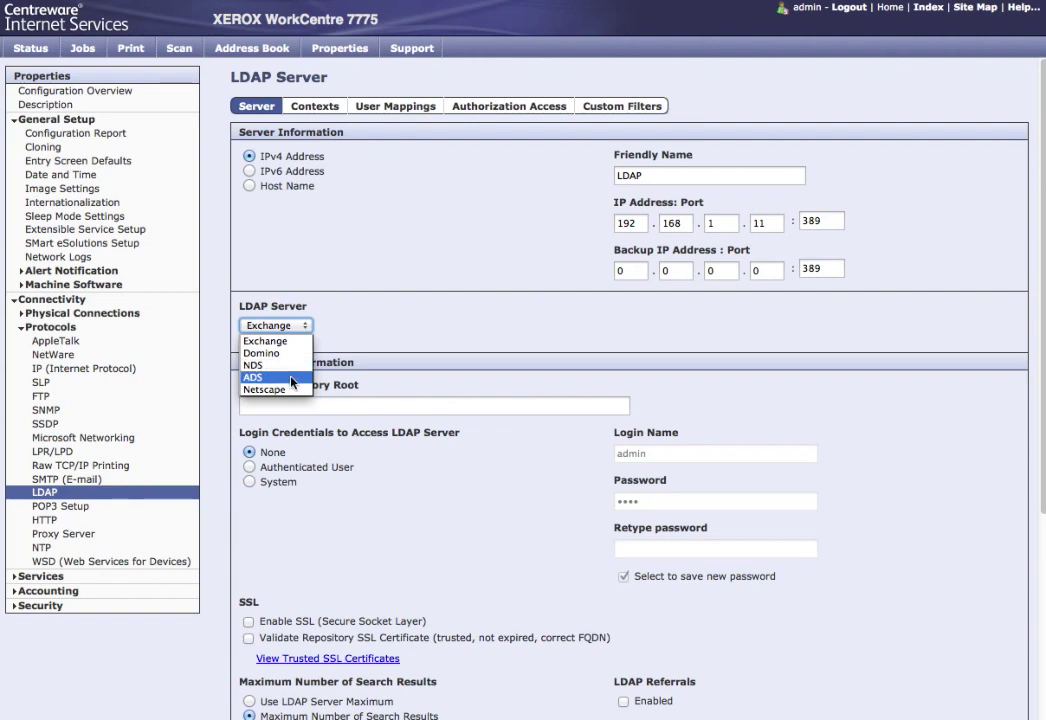
{"action": "left_click", "coordinate": [380, 327]}
Set the LDAP search directory root to dc=southern,dc=local.
{"action": "left_click", "coordinate": [325, 406]}
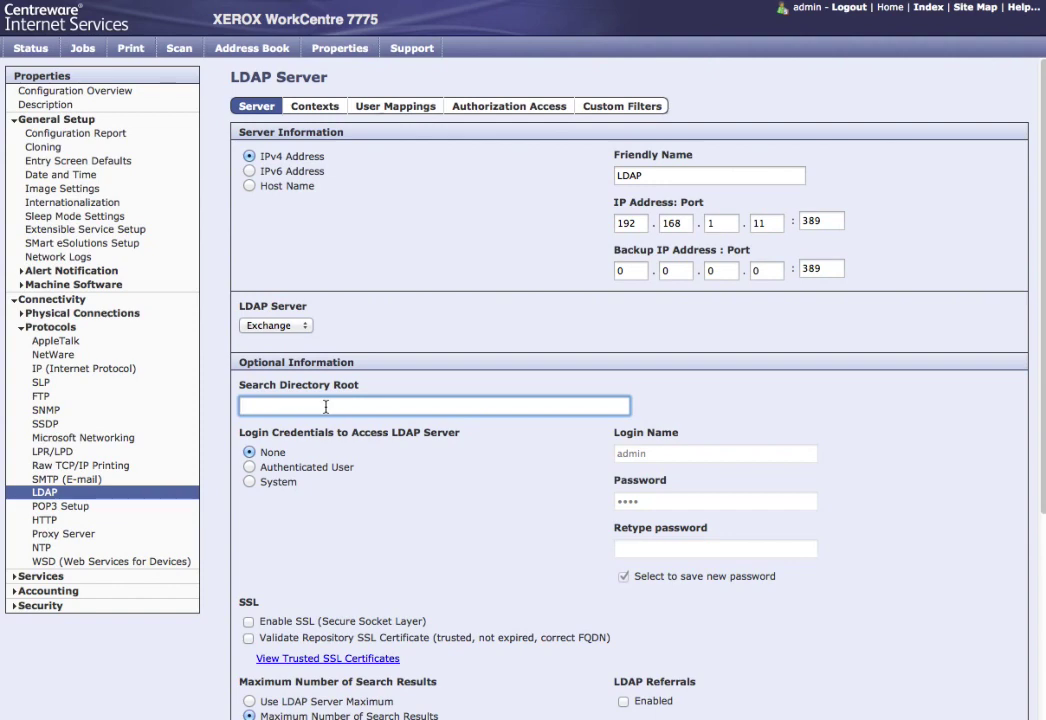
{"action": "type", "text": "dc=sou"}
{"action": "type", "text": "thern,"}
{"action": "type", "text": "dc="}
{"action": "type", "text": "local"}
{"action": "left_click", "coordinate": [250, 482]}
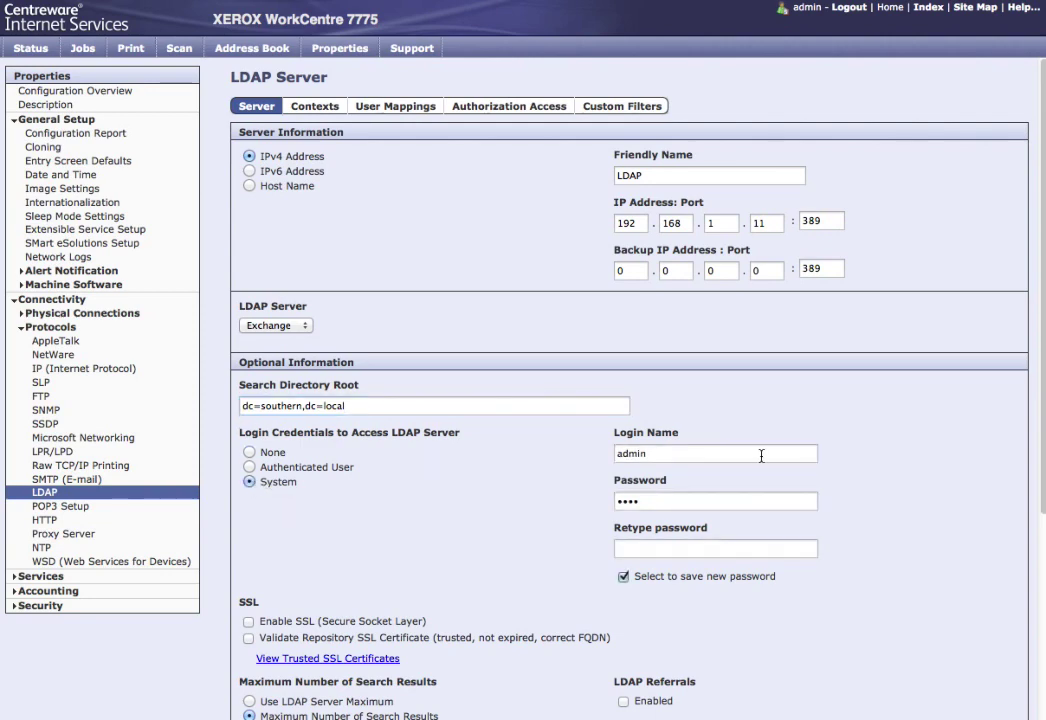
{"action": "key", "text": "Tab"}
{"action": "key", "text": "BackSpace"}
{"action": "key", "text": "BackSpace"}
{"action": "key", "text": "BackSpace"}
{"action": "key", "text": "BackSpace"}
{"action": "key", "text": "BackSpace"}
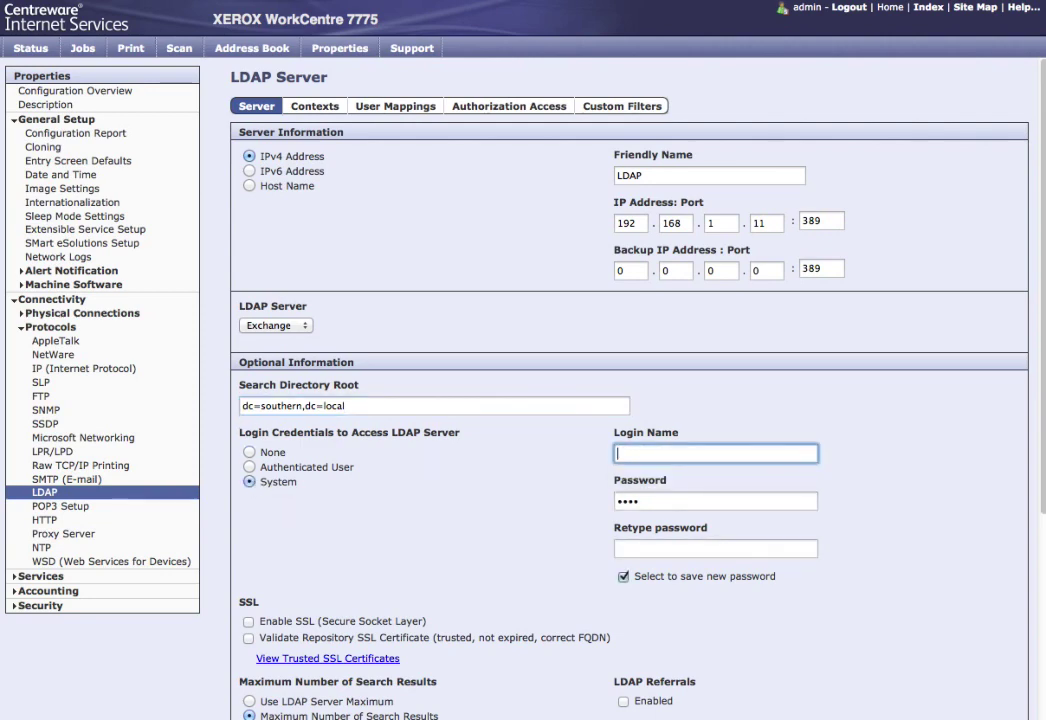
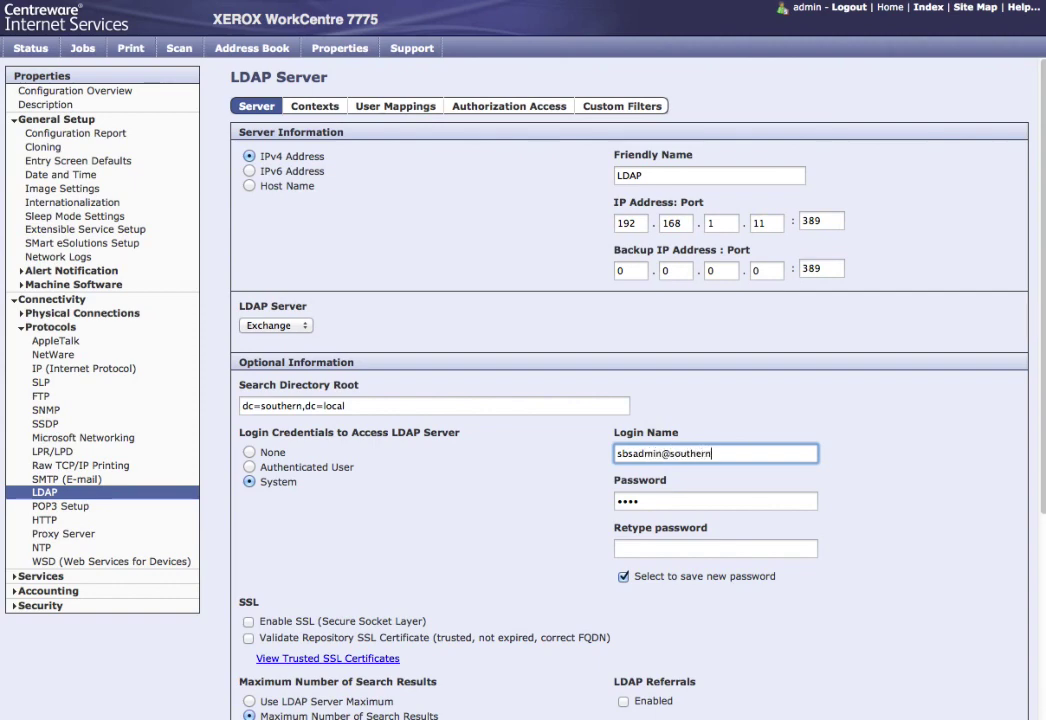
{"action": "key", "text": "Tab"}
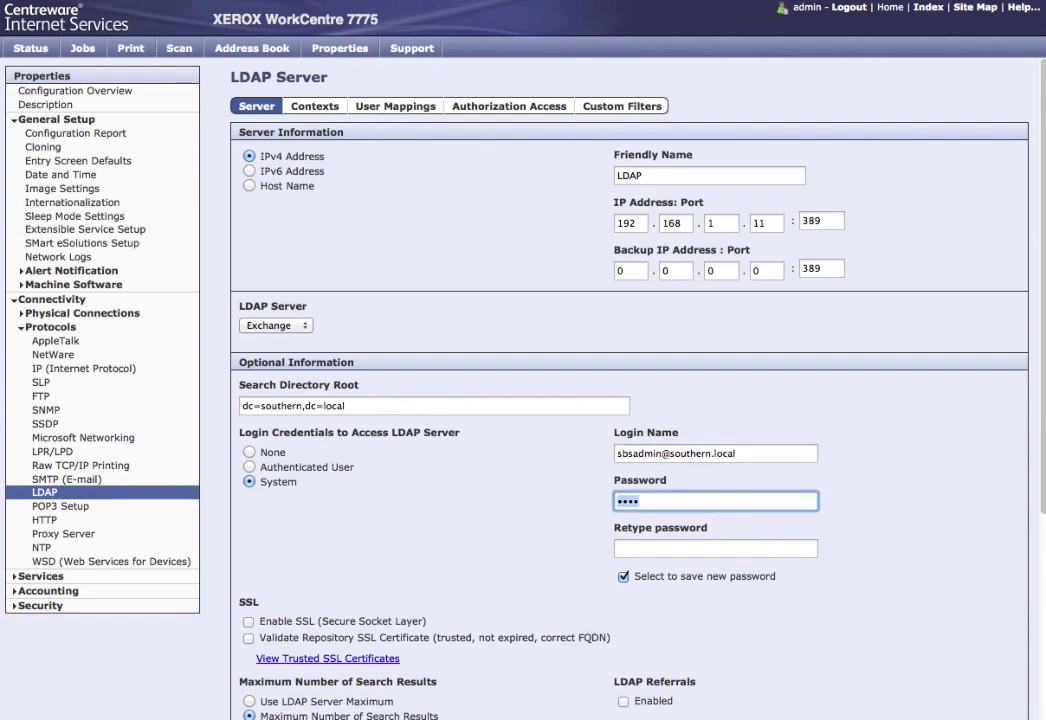
{"action": "key", "text": "BackSpace"}
{"action": "type", "text": "•"}
{"action": "type", "text": "••••••••"}
{"action": "key", "text": "Tab"}
{"action": "type", "text": "•••"}
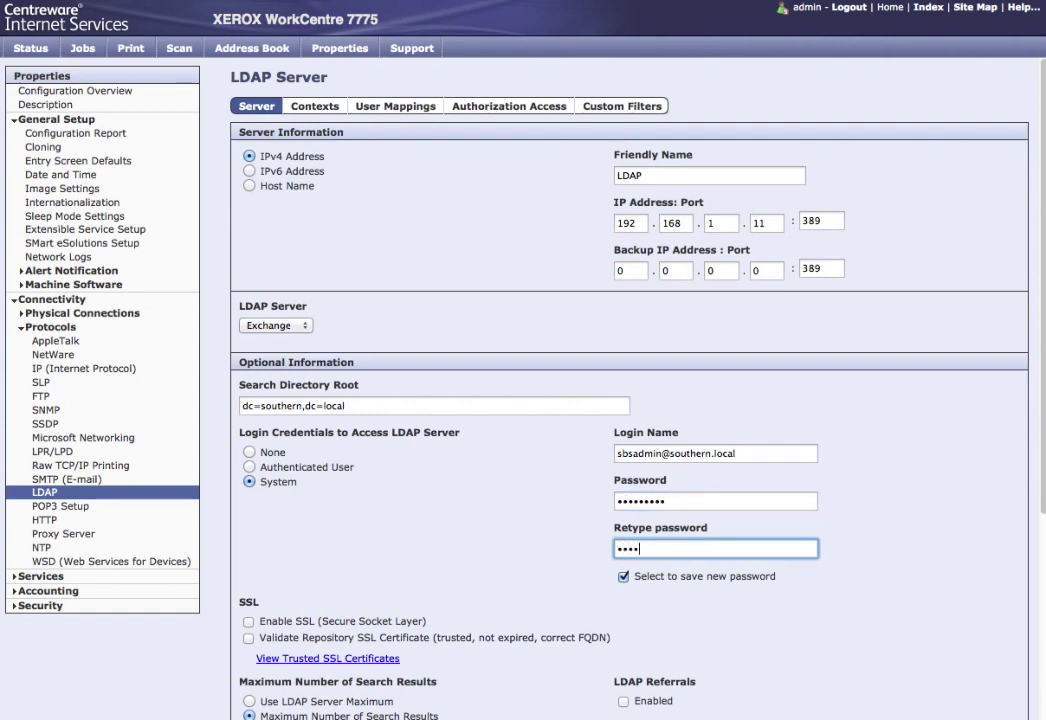
{"action": "type", "text": "•••••"}
Apply the LDAP server settings, dismissing the browser password prompt and confirmation.
{"action": "scroll", "coordinate": [614, 509], "scroll_direction": "down", "scroll_amount": 5}
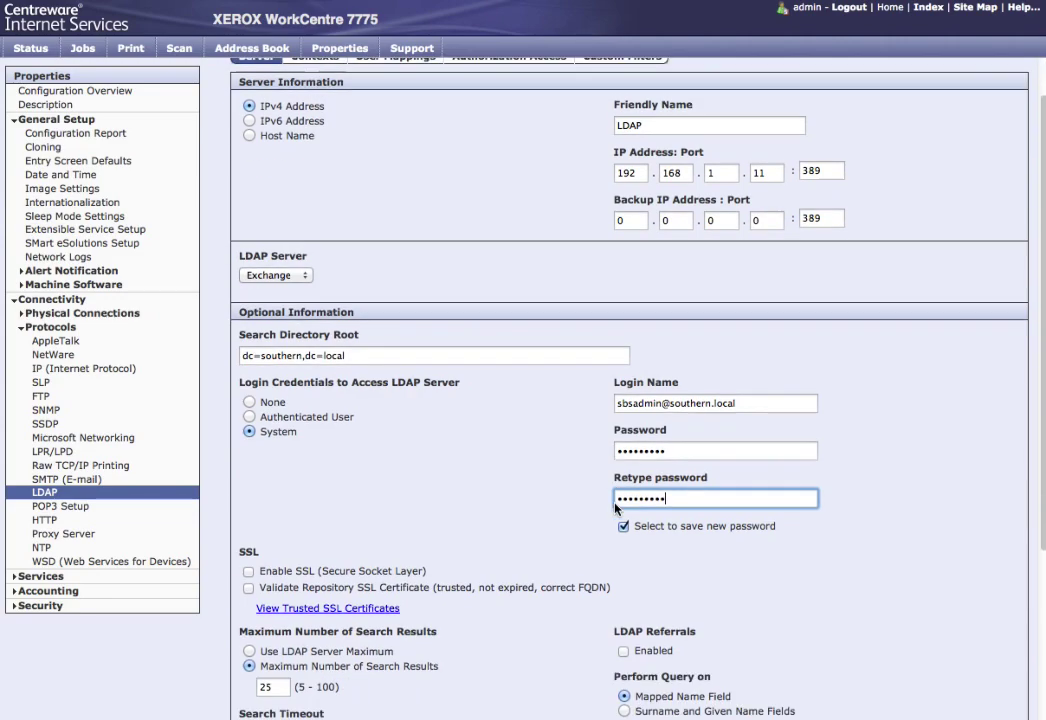
{"action": "left_click", "coordinate": [994, 584]}
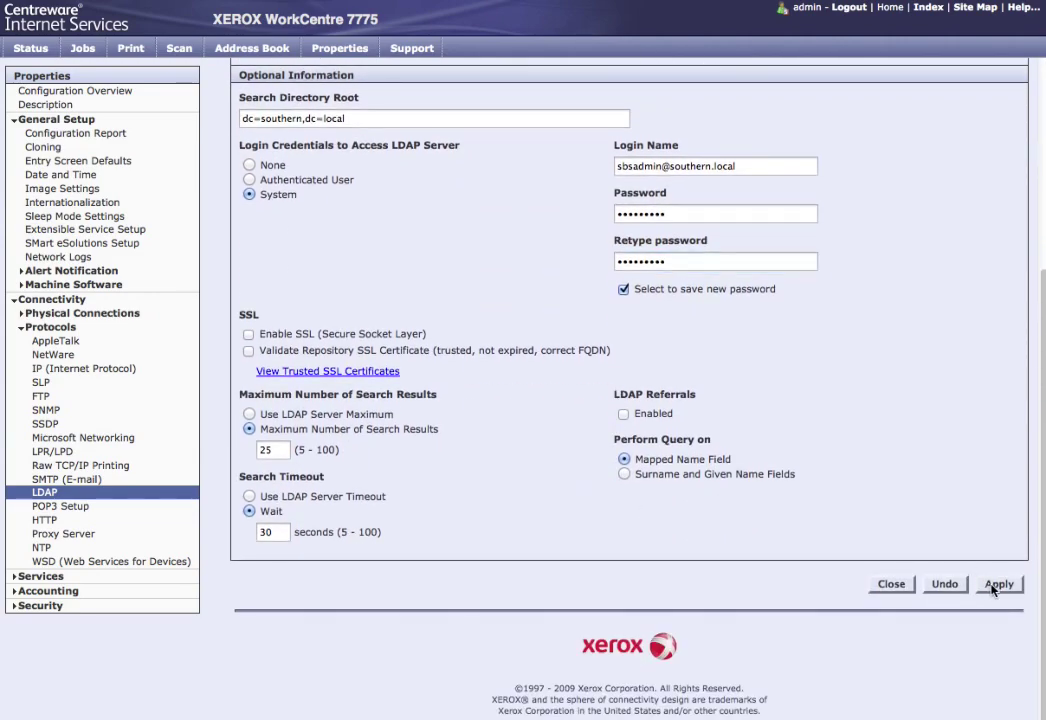
{"action": "left_click", "coordinate": [278, 84]}
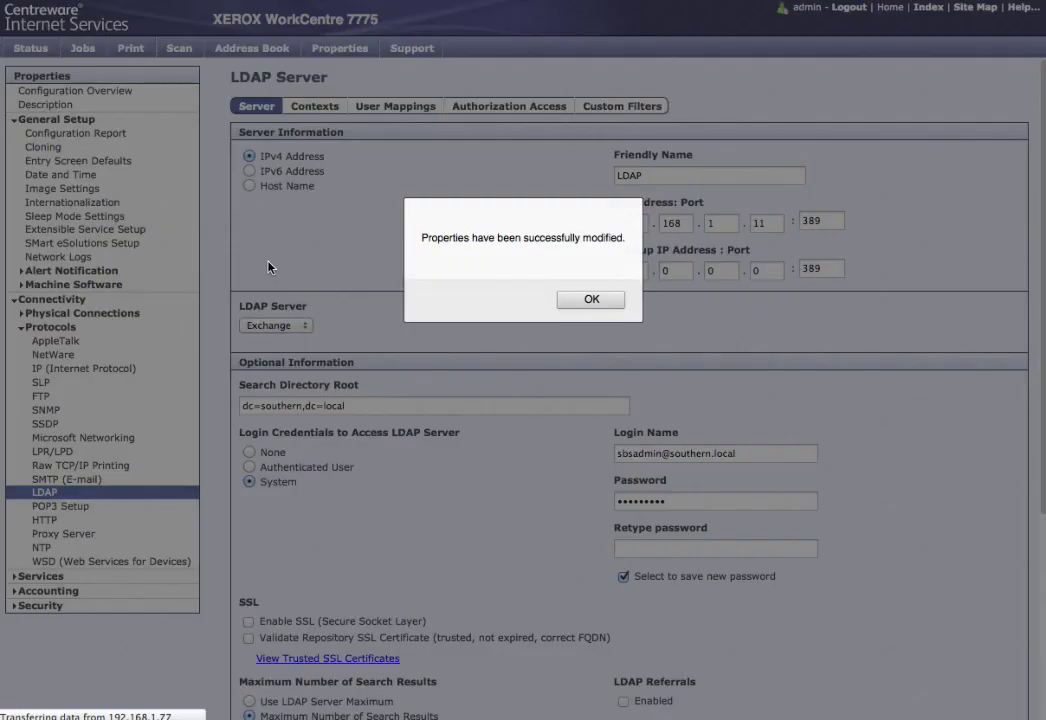
{"action": "left_click", "coordinate": [591, 300]}
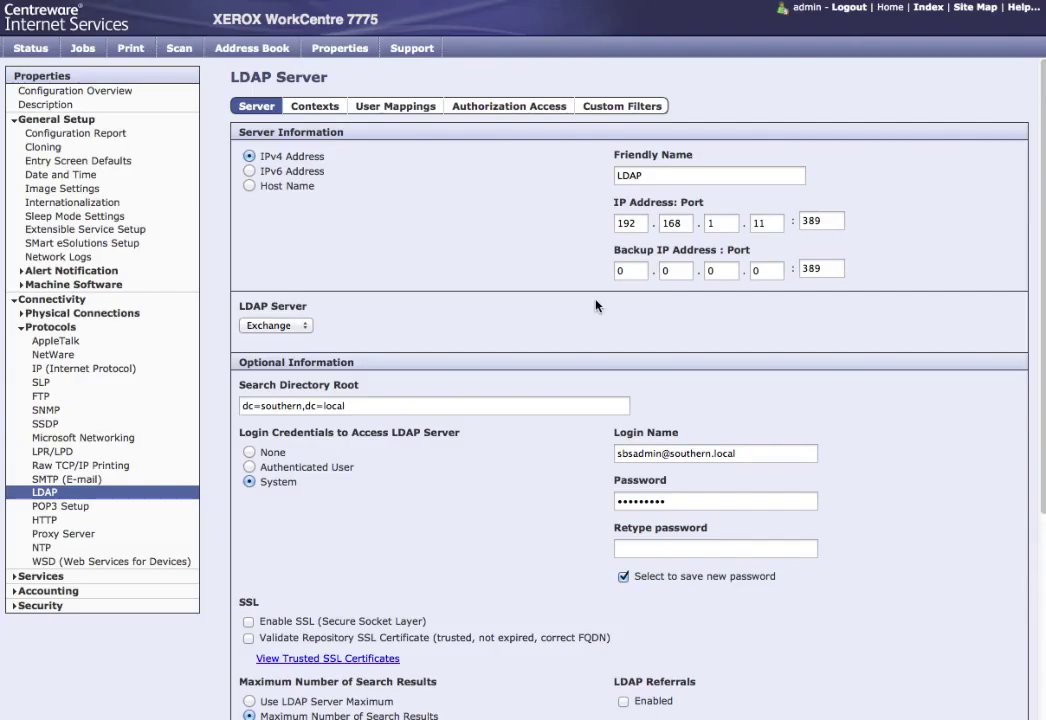
{"action": "left_click", "coordinate": [393, 106]}
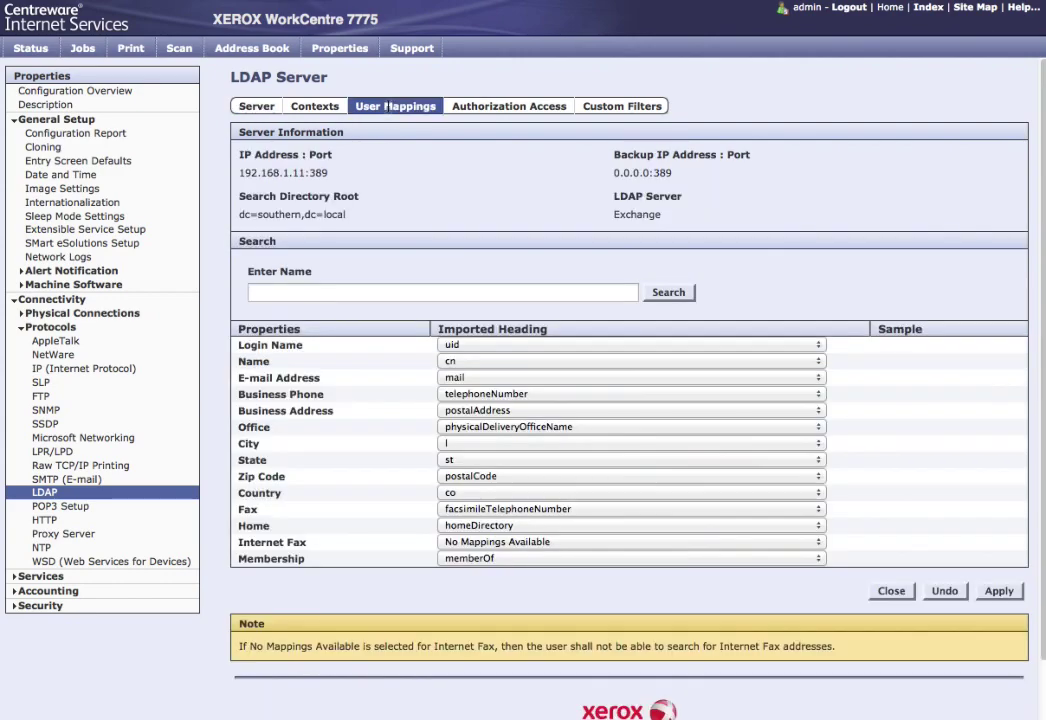
{"action": "left_click", "coordinate": [319, 293]}
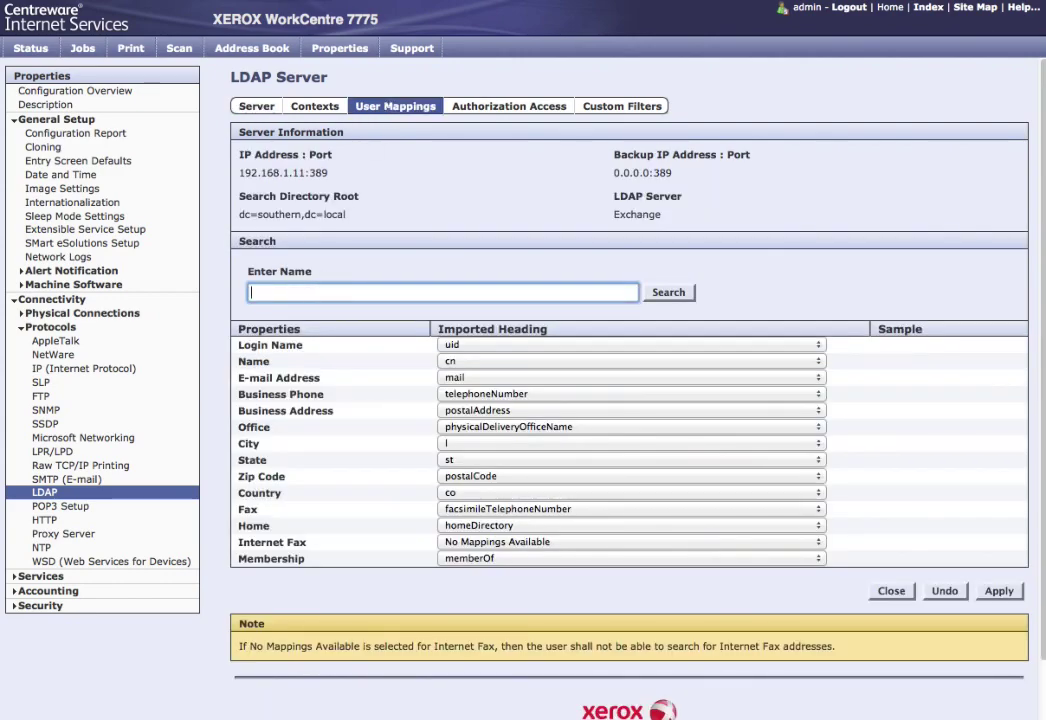
{"action": "type", "text": "michael"}
{"action": "key", "text": "Return"}
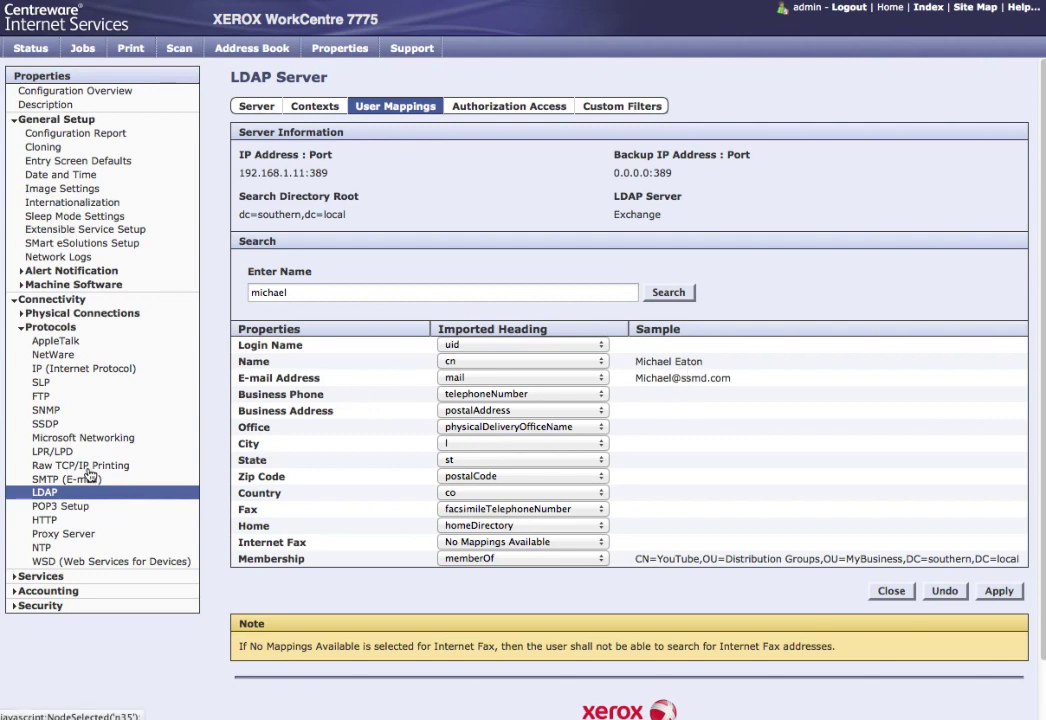
Open Services > E-mail > Defaults and start editing the General settings.
{"action": "left_click", "coordinate": [42, 577]}
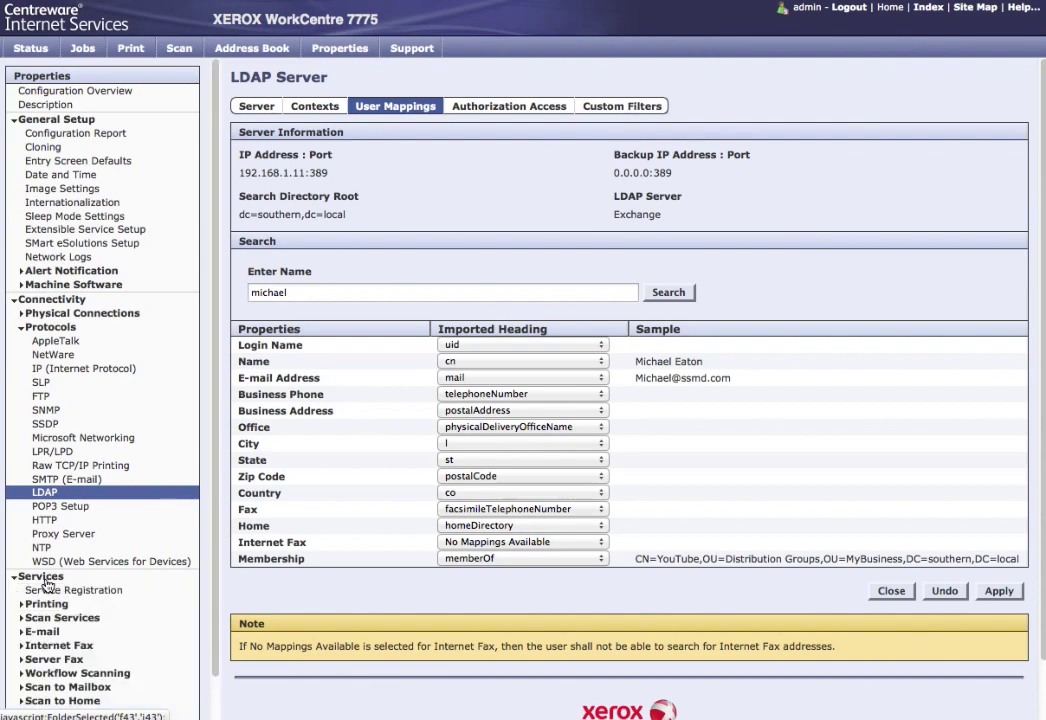
{"action": "scroll", "coordinate": [116, 638], "scroll_direction": "down", "scroll_amount": 1}
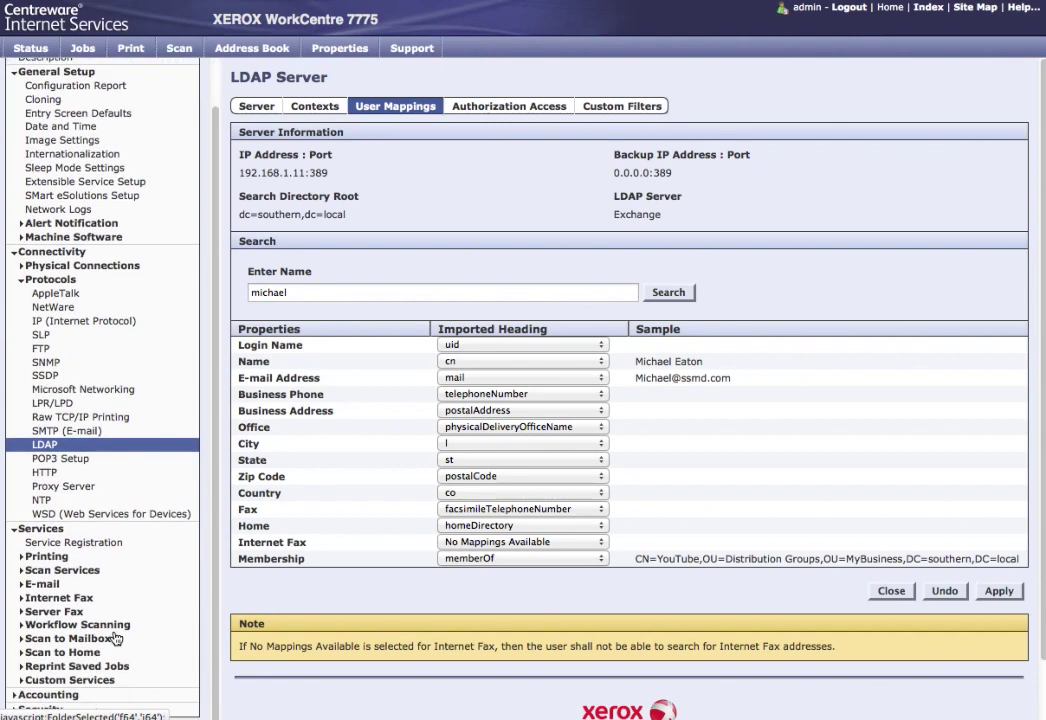
{"action": "left_click", "coordinate": [45, 584]}
{"action": "left_click", "coordinate": [52, 598]}
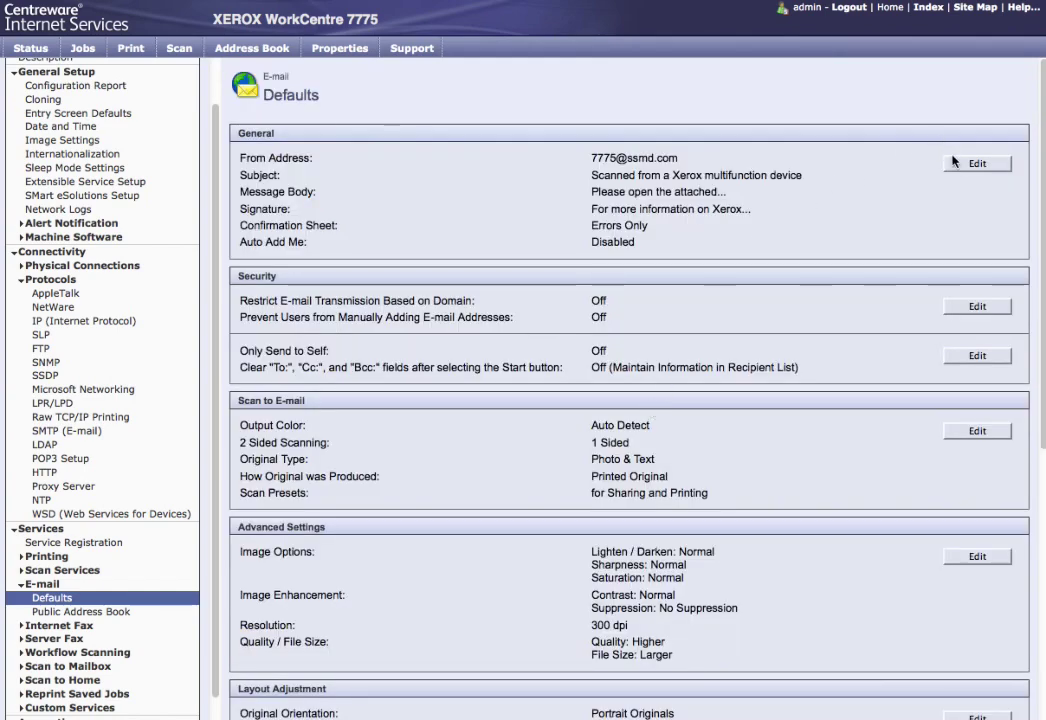
{"action": "left_click", "coordinate": [958, 164]}
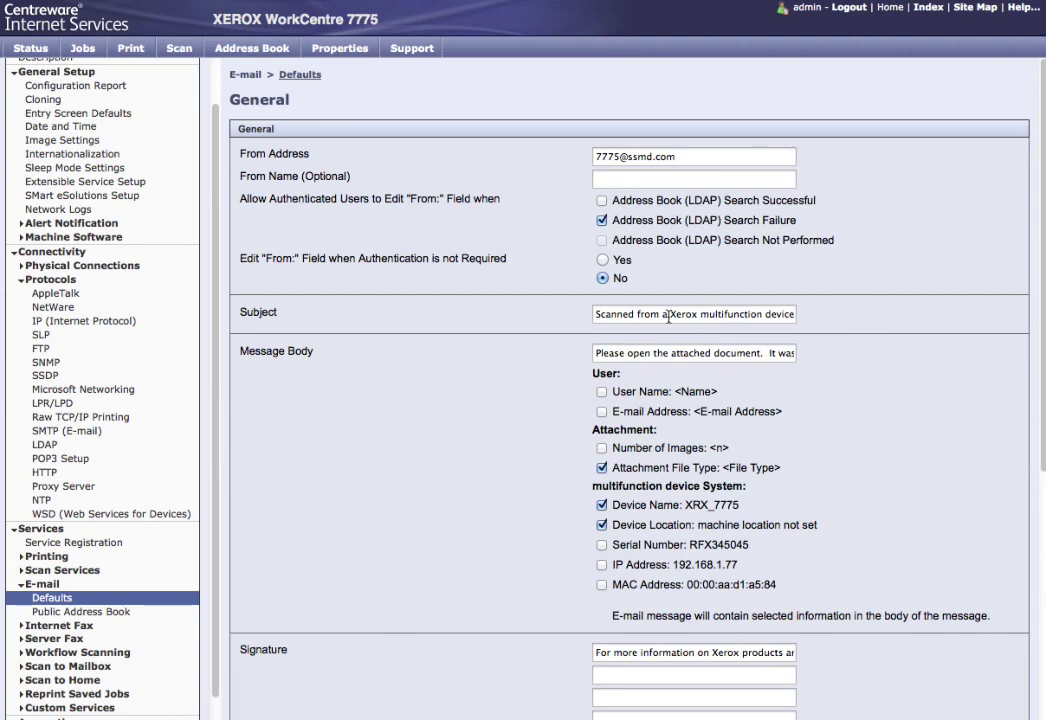
Set subject 'Scanned from Southern Solutions', body 'Please open the attached document.', excluding device name.
{"action": "left_click_drag", "start_coordinate": [668, 316], "coordinate": [816, 317]}
{"action": "key", "text": "BackSpace"}
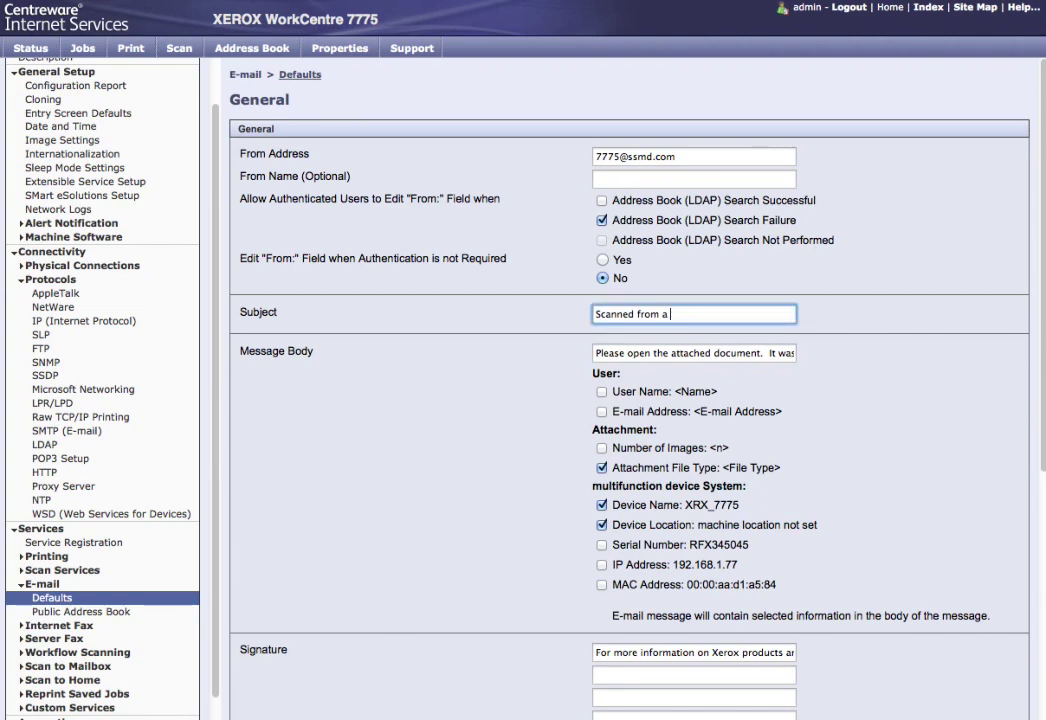
{"action": "key", "text": "BackSpace"}
{"action": "key", "text": "BackSpace"}
{"action": "type", "text": "So"}
{"action": "type", "text": "uthern So"}
{"action": "type", "text": "lutions"}
{"action": "key", "text": "Tab"}
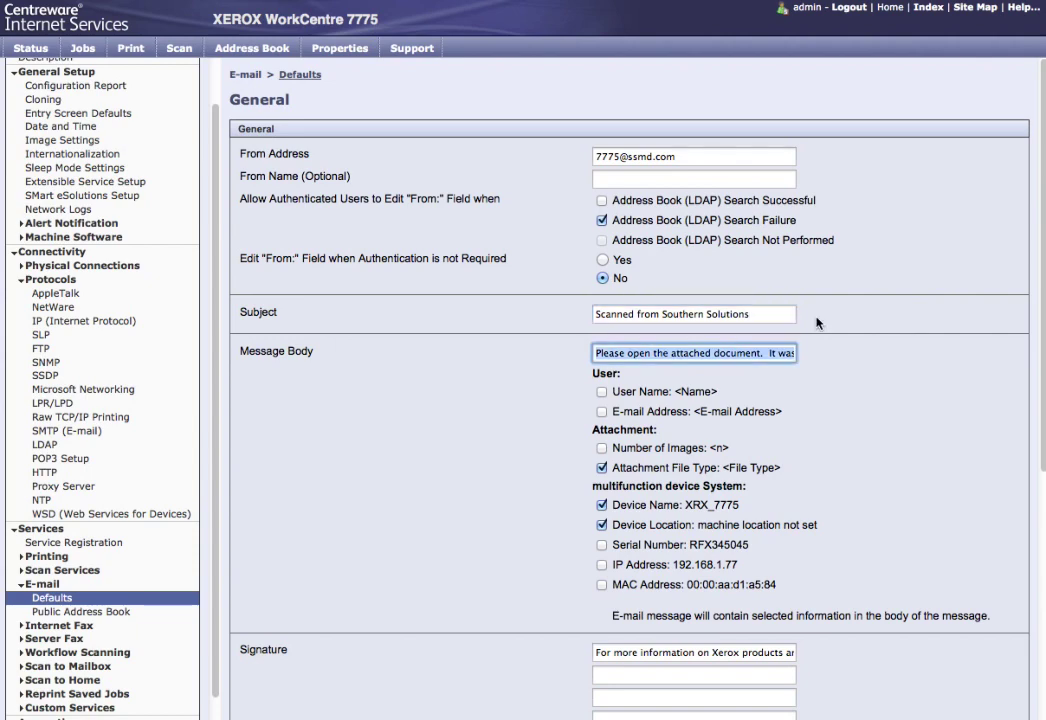
{"action": "left_click", "coordinate": [792, 355]}
{"action": "left_click_drag", "start_coordinate": [770, 355], "coordinate": [846, 359]}
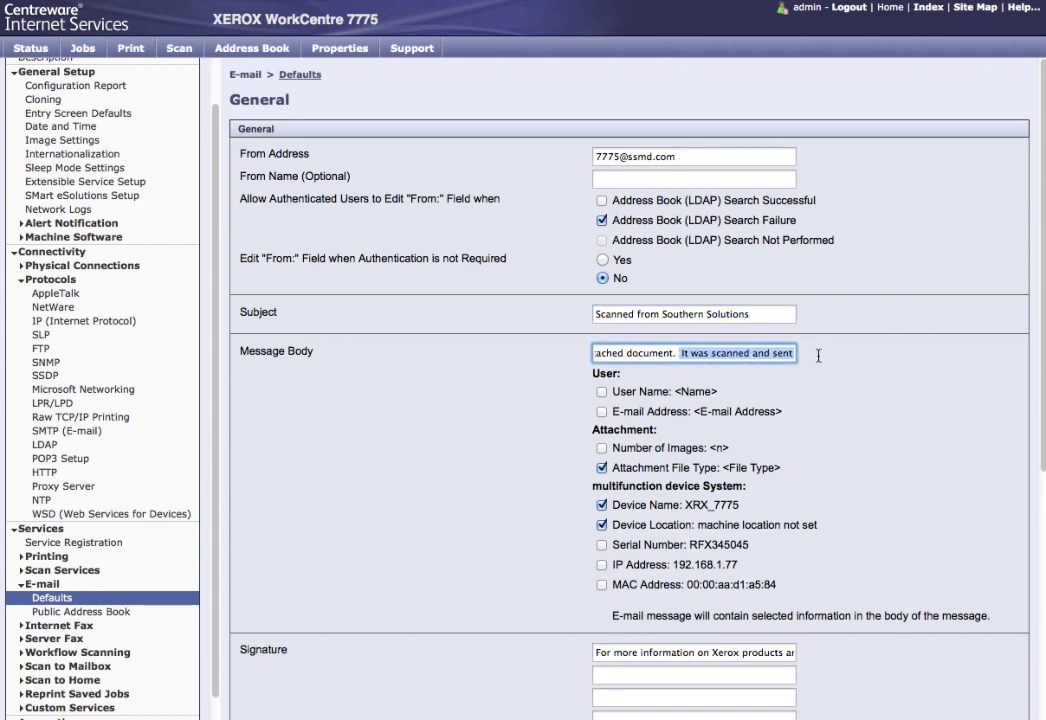
{"action": "type", "text": "Please open the attached document."}
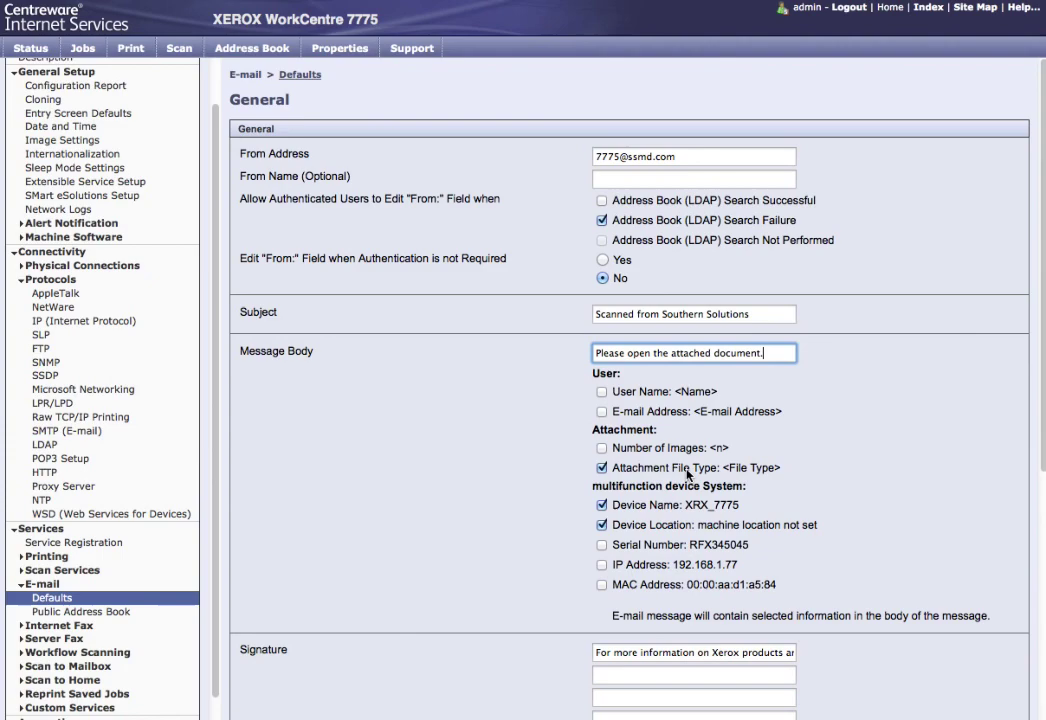
{"action": "left_click", "coordinate": [603, 506]}
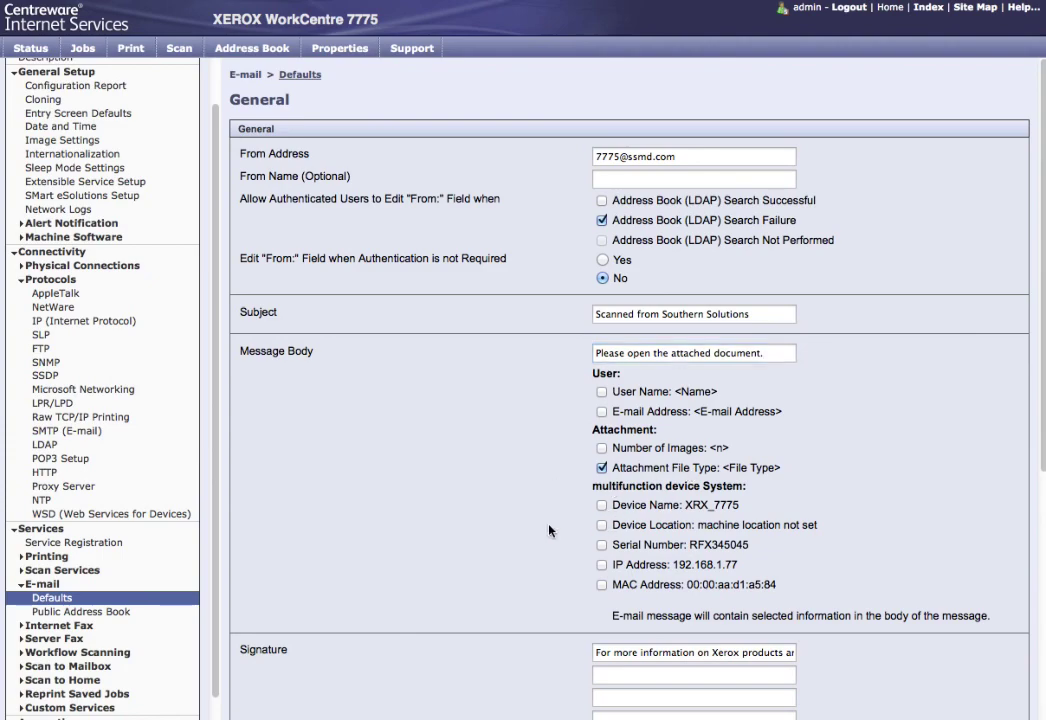
Change the signature to end 'Please Contact us at ssmd.com' and save the defaults.
{"action": "scroll", "coordinate": [549, 530], "scroll_direction": "down", "scroll_amount": 3}
{"action": "scroll", "coordinate": [551, 590], "scroll_direction": "down", "scroll_amount": 2}
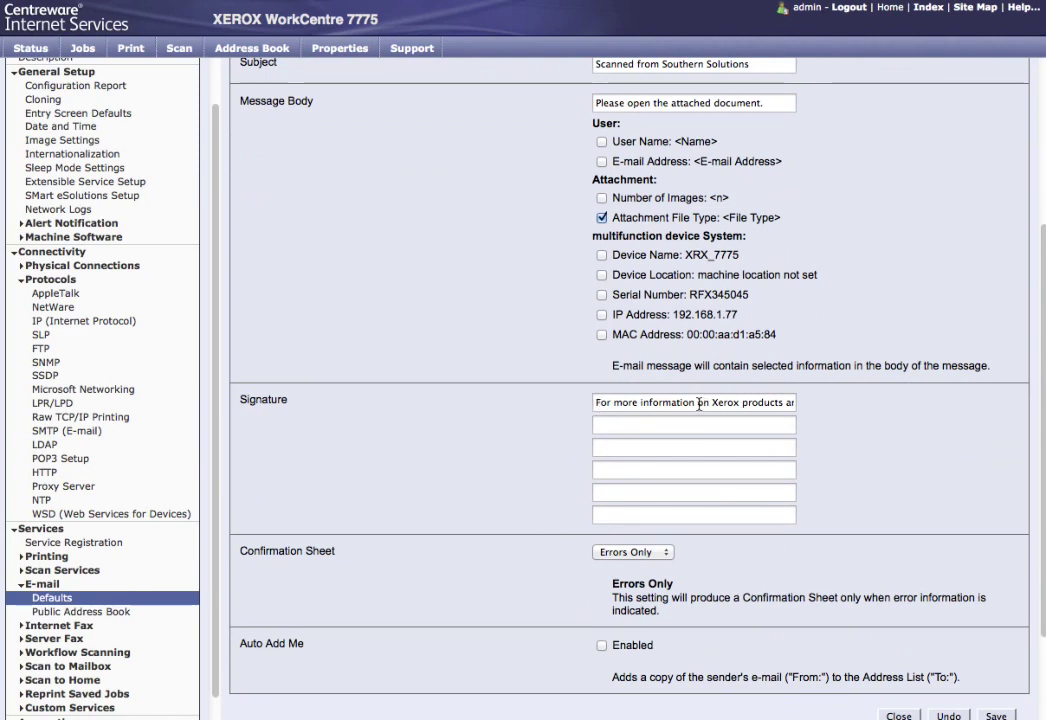
{"action": "left_click_drag", "start_coordinate": [698, 403], "coordinate": [836, 400]}
{"action": "key", "text": "BackSpace"}
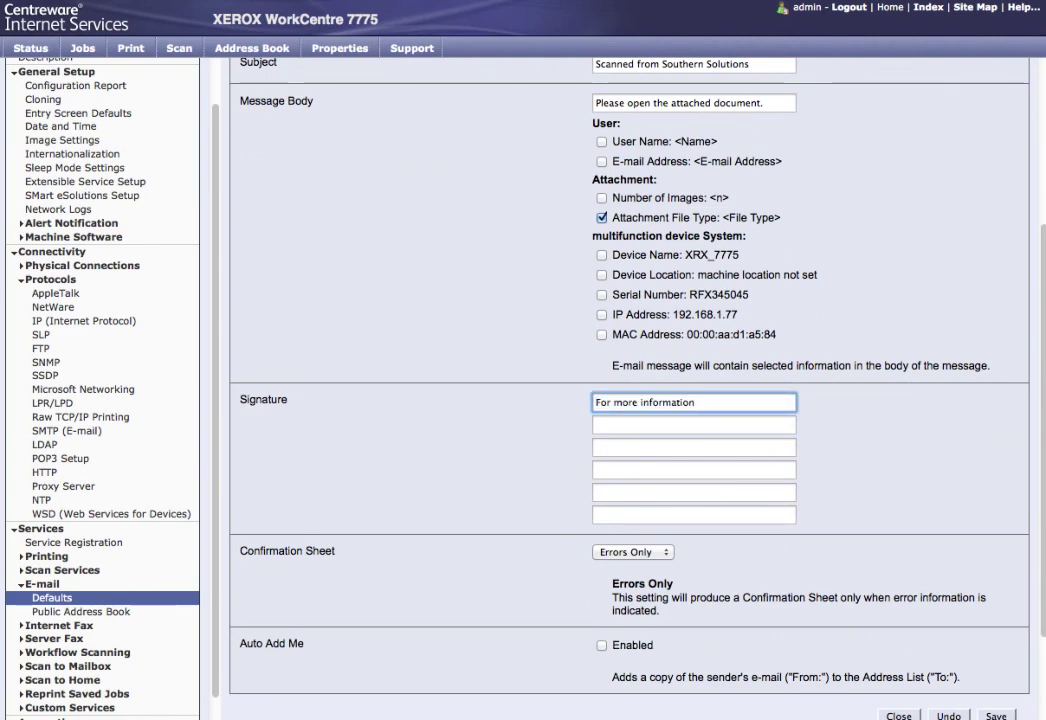
{"action": "type", "text": "Please "}
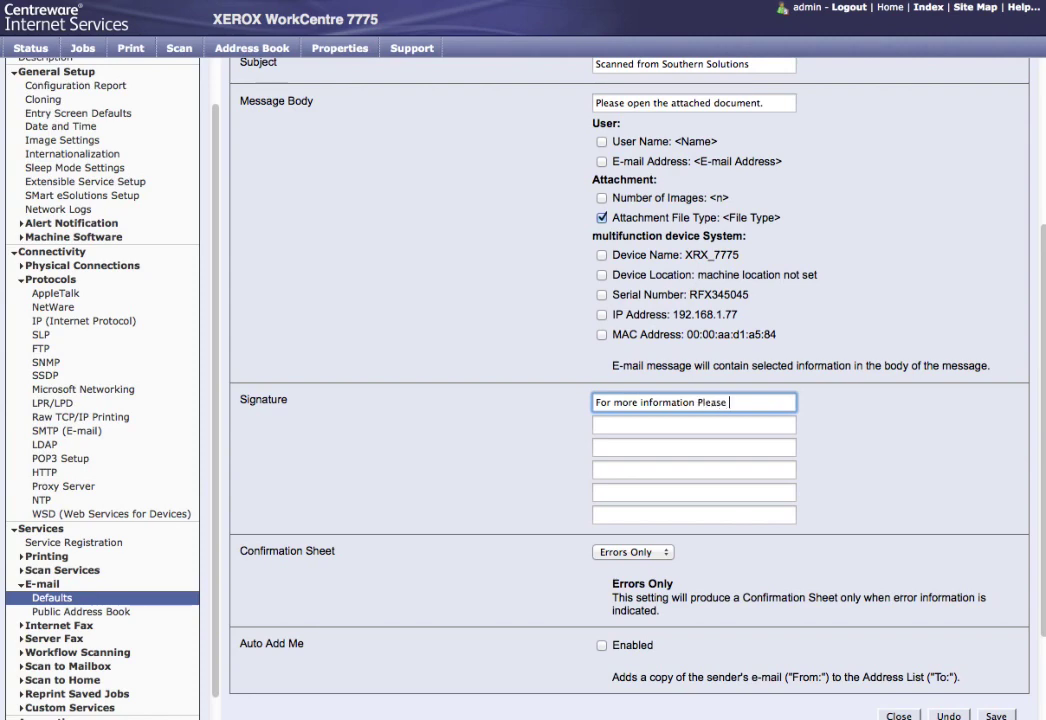
{"action": "type", "text": "Contact "}
{"action": "type", "text": "us "}
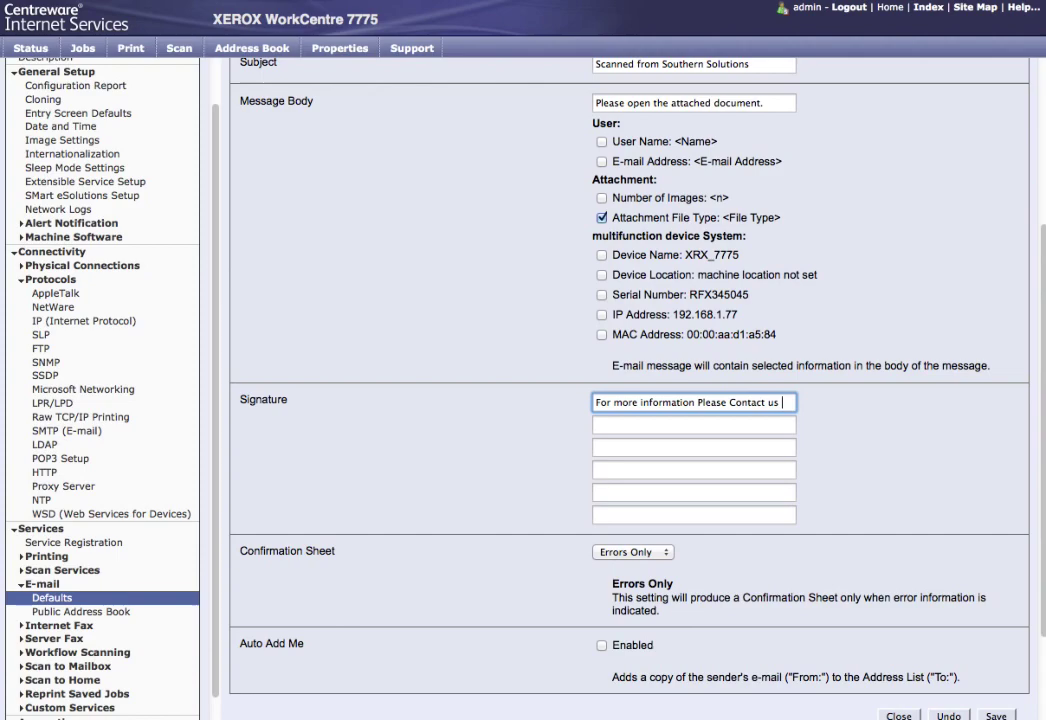
{"action": "type", "text": "at"}
{"action": "type", "text": " ssmd.com"}
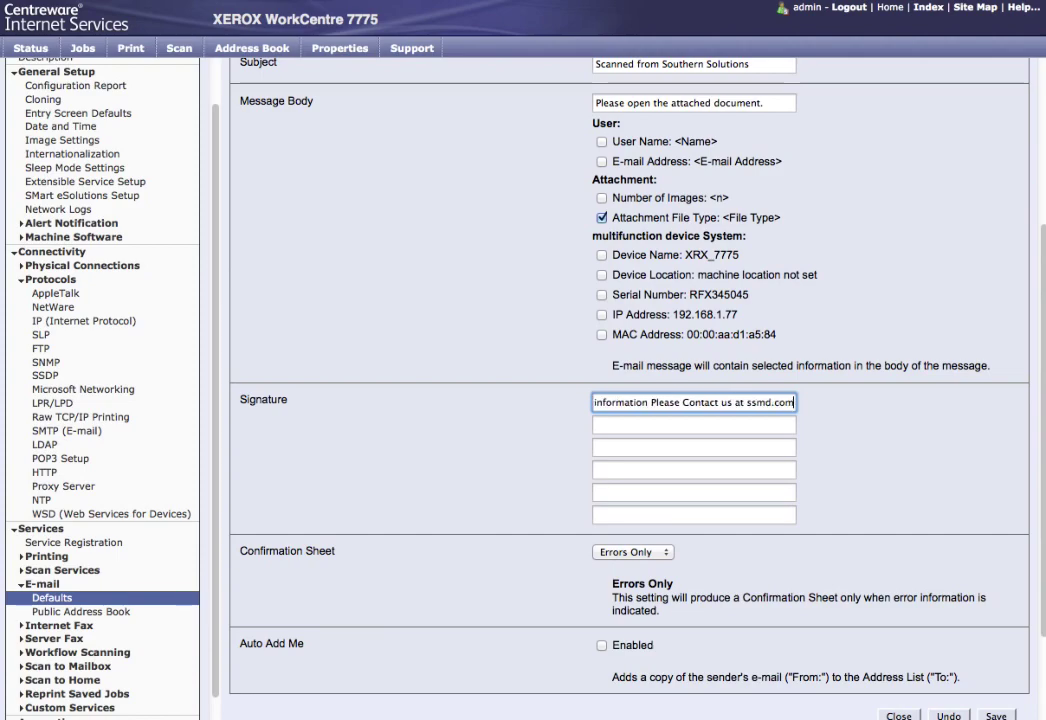
{"action": "scroll", "coordinate": [828, 582], "scroll_direction": "down", "scroll_amount": 3}
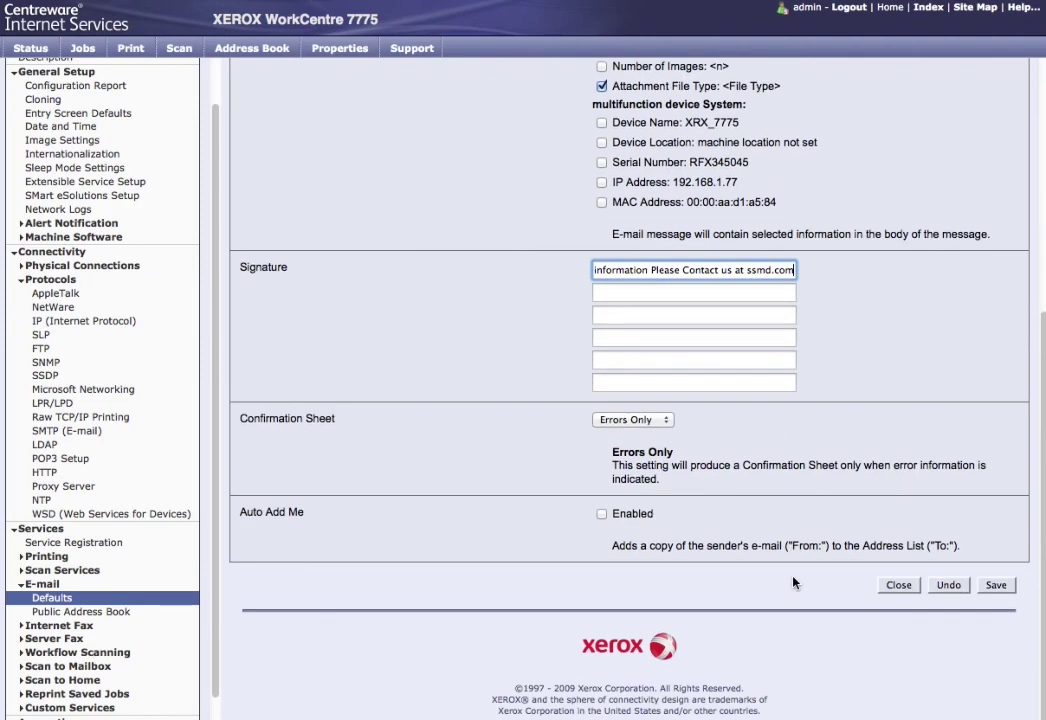
{"action": "left_click", "coordinate": [983, 588]}
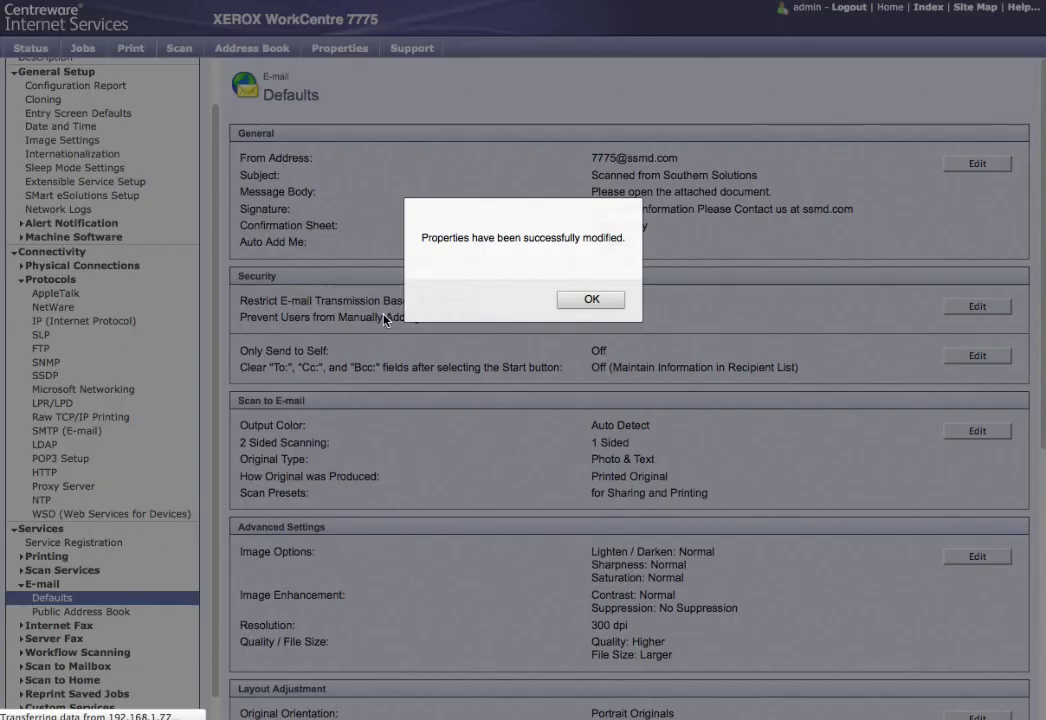
Dismiss the save confirmation and go to Workflow Scanning's File Repository Setup page.
{"action": "left_click", "coordinate": [591, 299]}
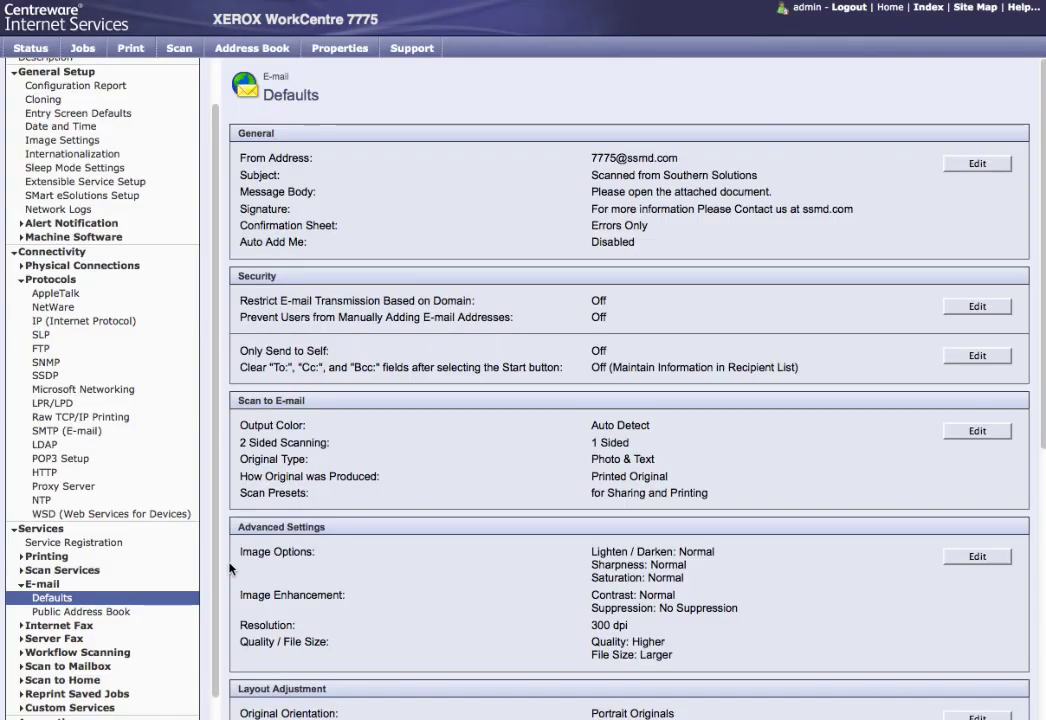
{"action": "scroll", "coordinate": [154, 596], "scroll_direction": "down", "scroll_amount": 1}
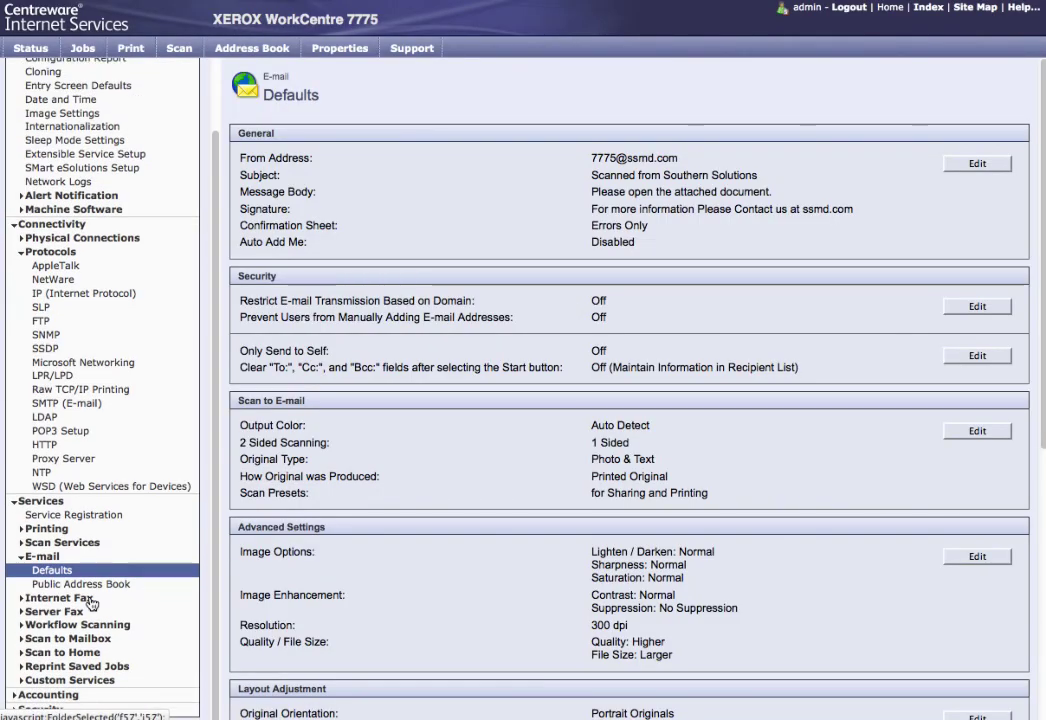
{"action": "left_click", "coordinate": [61, 627]}
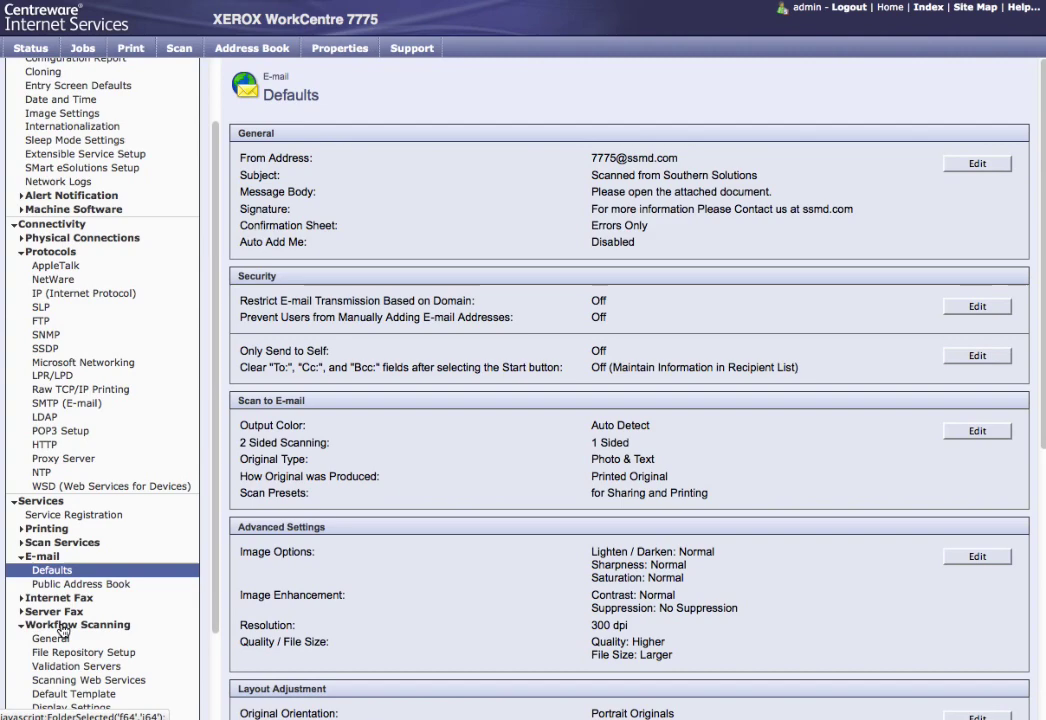
{"action": "scroll", "coordinate": [145, 644], "scroll_direction": "down", "scroll_amount": 4}
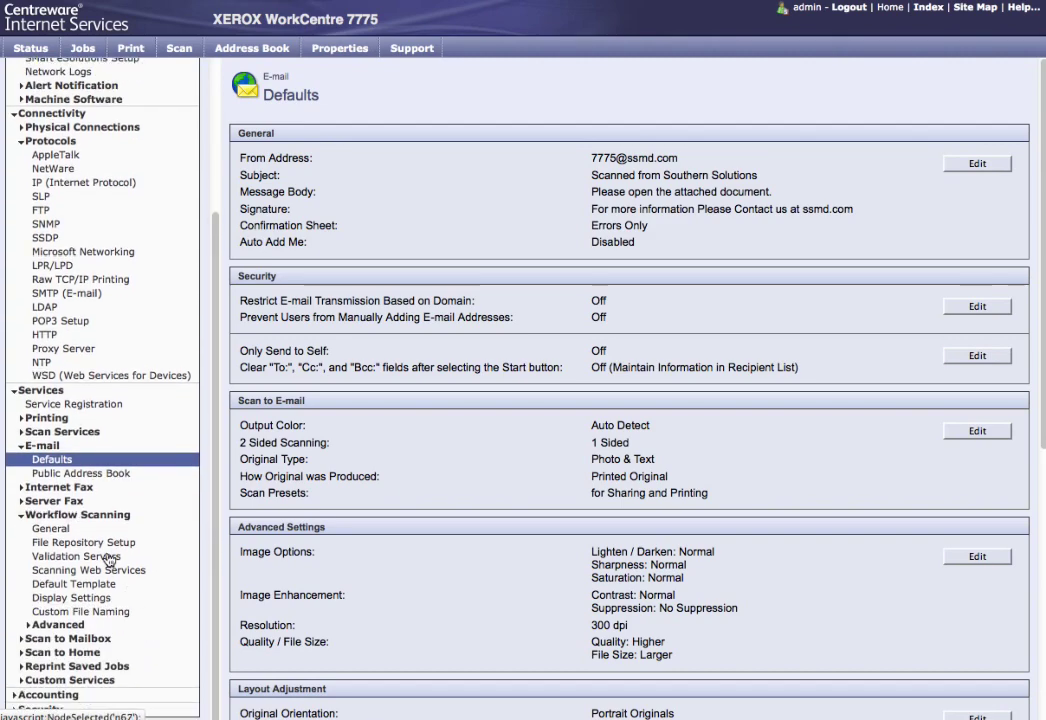
{"action": "left_click", "coordinate": [57, 545]}
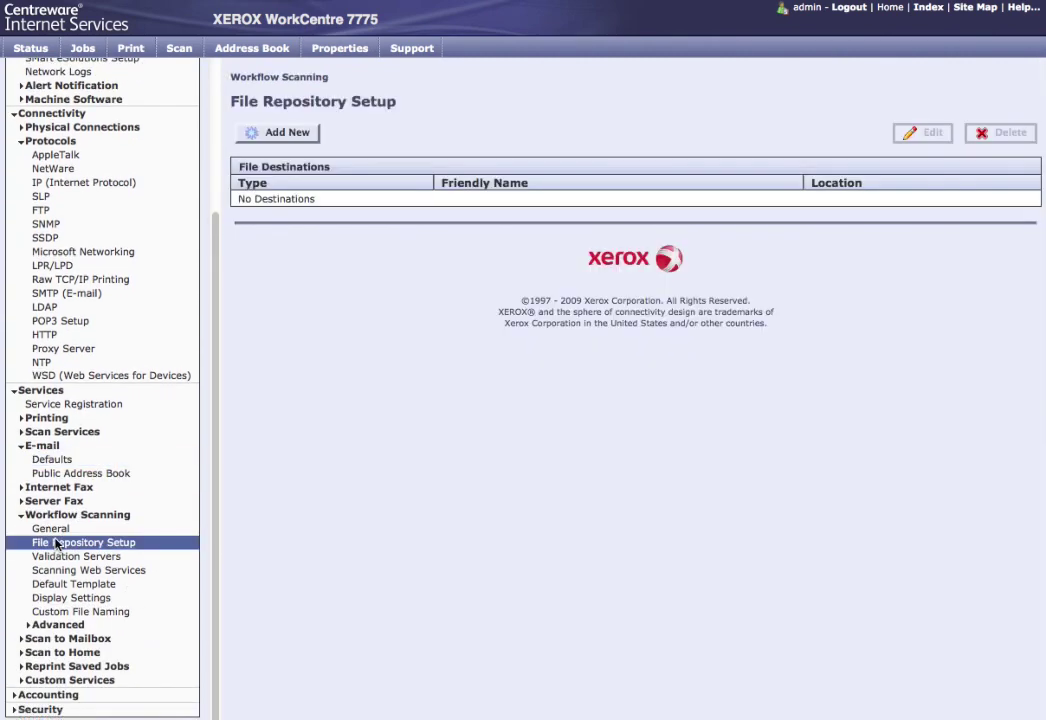
Add a file destination named Scans using SMB with an IPv4 server address.
{"action": "left_click", "coordinate": [297, 140]}
{"action": "left_click", "coordinate": [306, 174]}
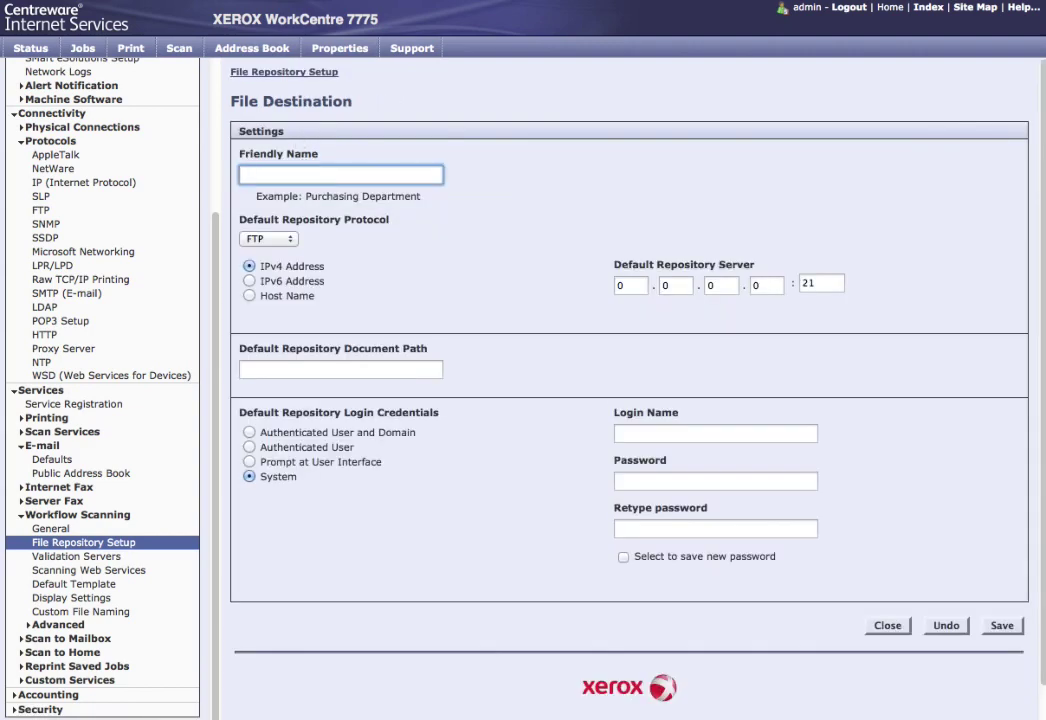
{"action": "type", "text": "Scans"}
{"action": "left_click", "coordinate": [269, 241]}
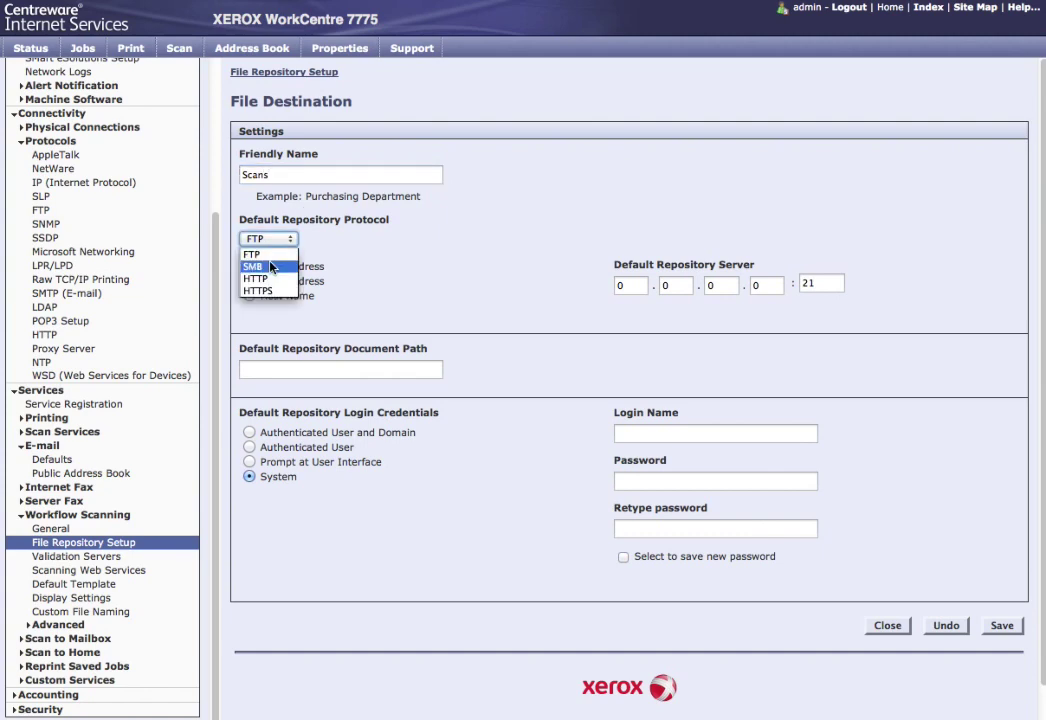
{"action": "left_click", "coordinate": [272, 265]}
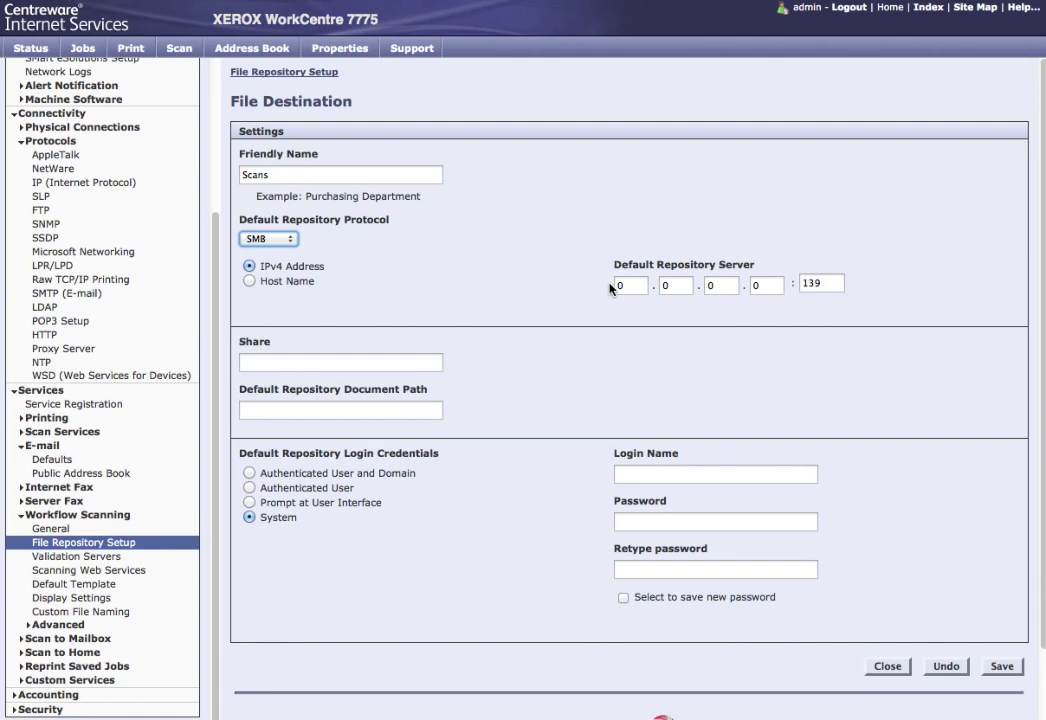
{"action": "left_click", "coordinate": [251, 281]}
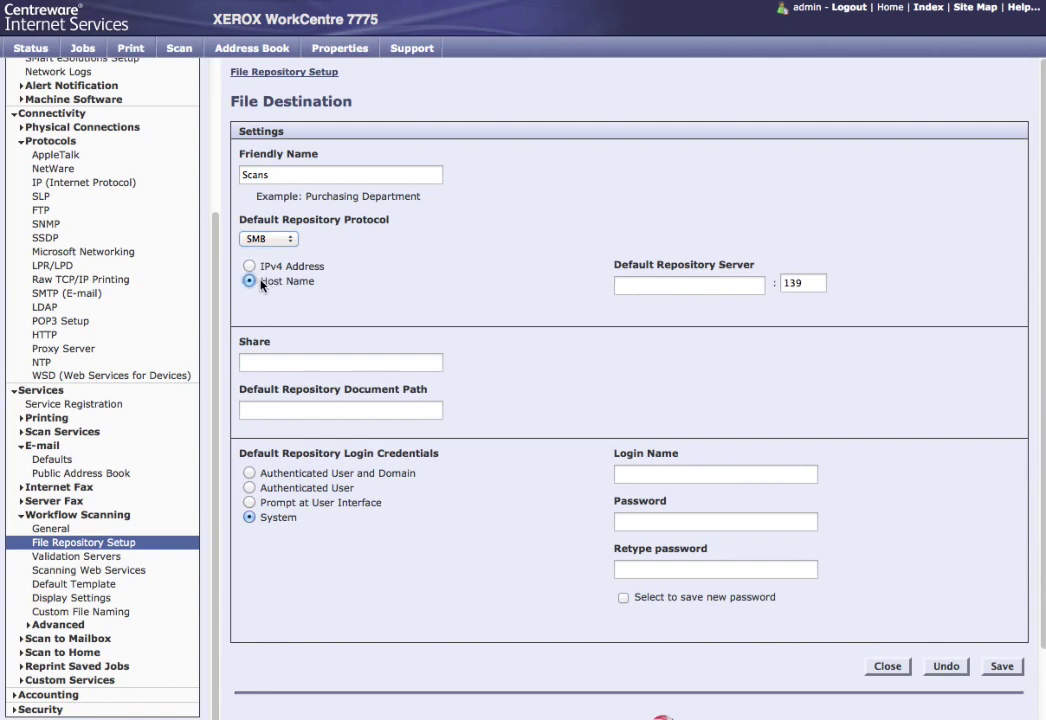
{"action": "left_click", "coordinate": [249, 266]}
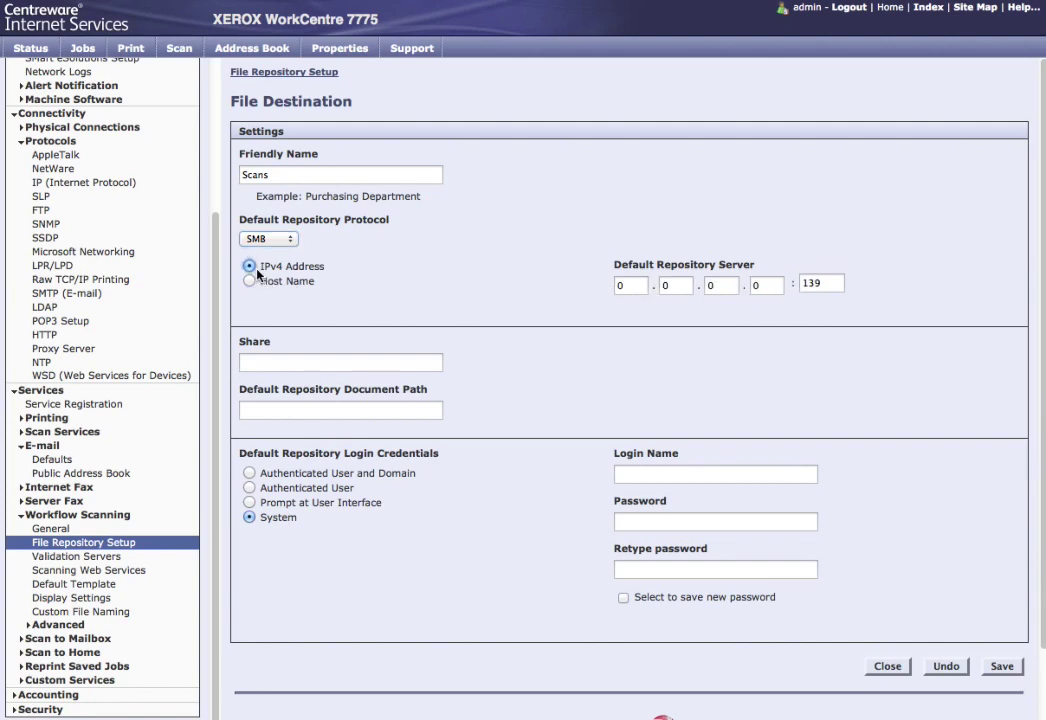
Enter server address 192.168.1.11 and share name Scans.
{"action": "left_click", "coordinate": [630, 287]}
{"action": "key", "text": "BackSpace"}
{"action": "type", "text": "192"}
{"action": "key", "text": "Tab"}
{"action": "type", "text": "168"}
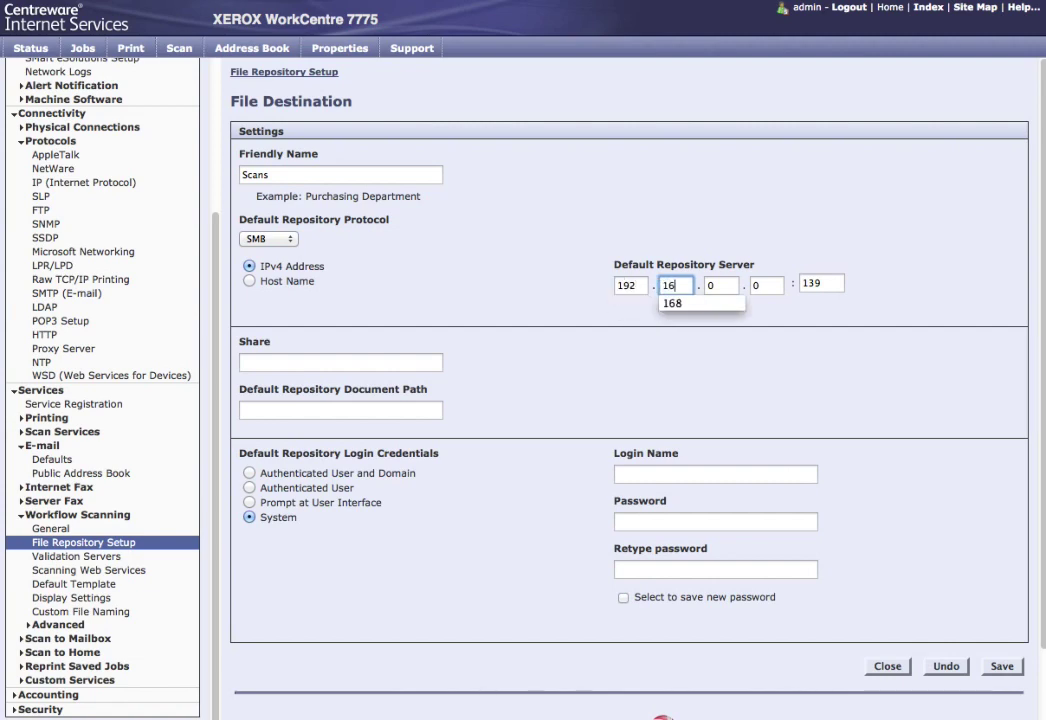
{"action": "key", "text": "Tab"}
{"action": "type", "text": "1"}
{"action": "key", "text": "Tab"}
{"action": "type", "text": "11"}
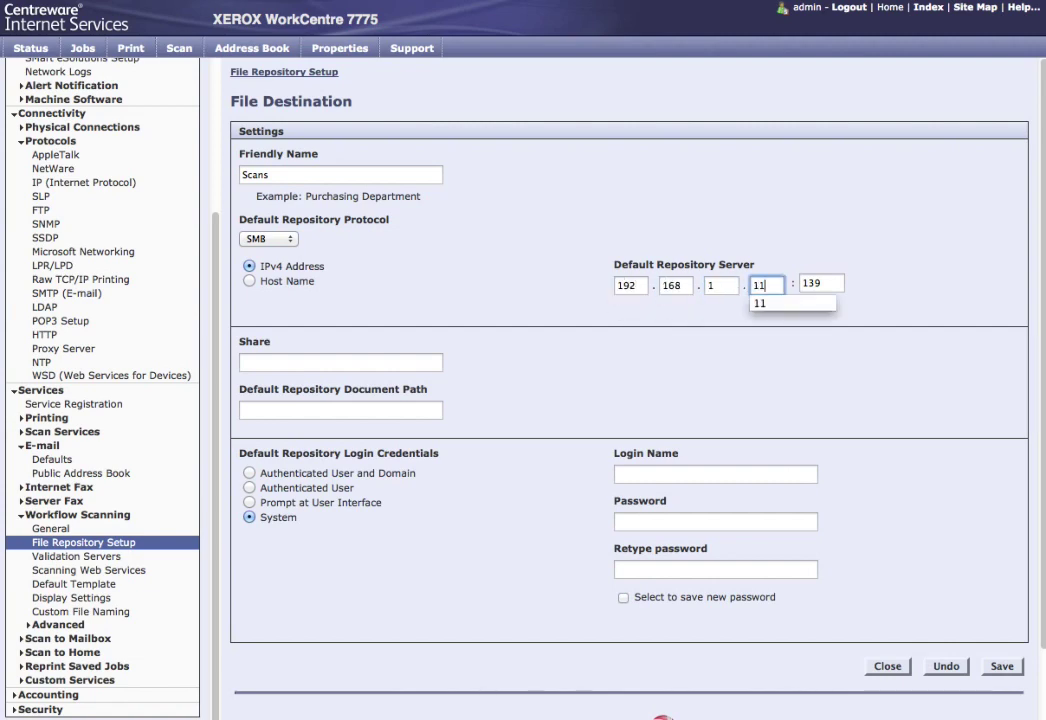
{"action": "key", "text": "Tab"}
{"action": "key", "text": "Tab"}
{"action": "type", "text": "Sca"}
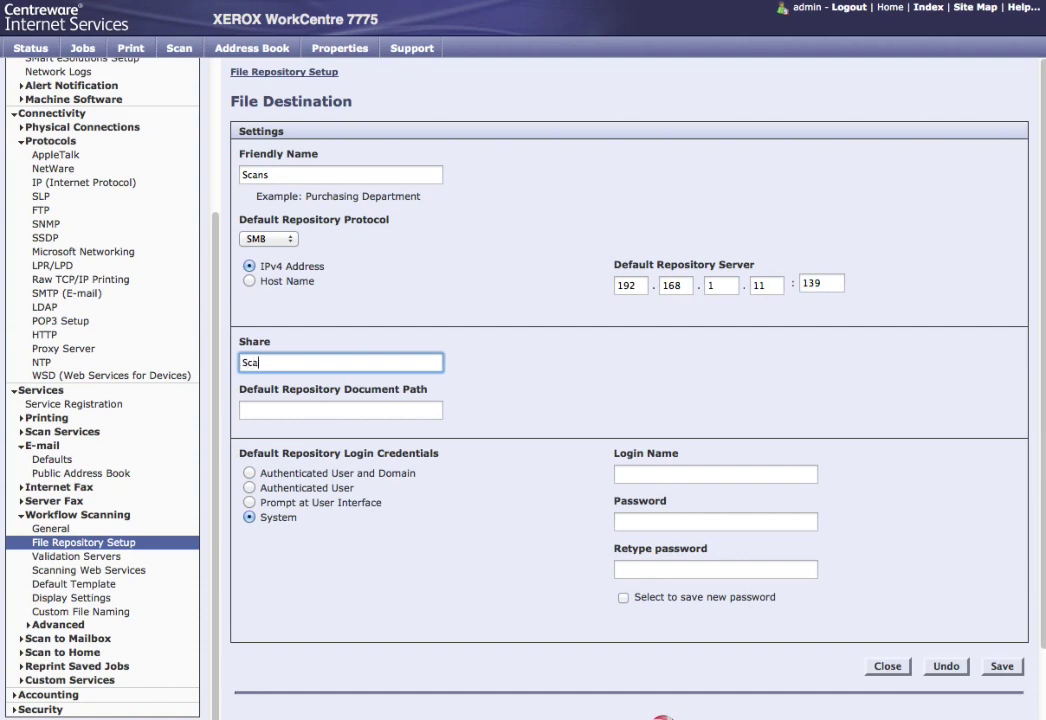
{"action": "type", "text": "ns"}
{"action": "key", "text": "Tab"}
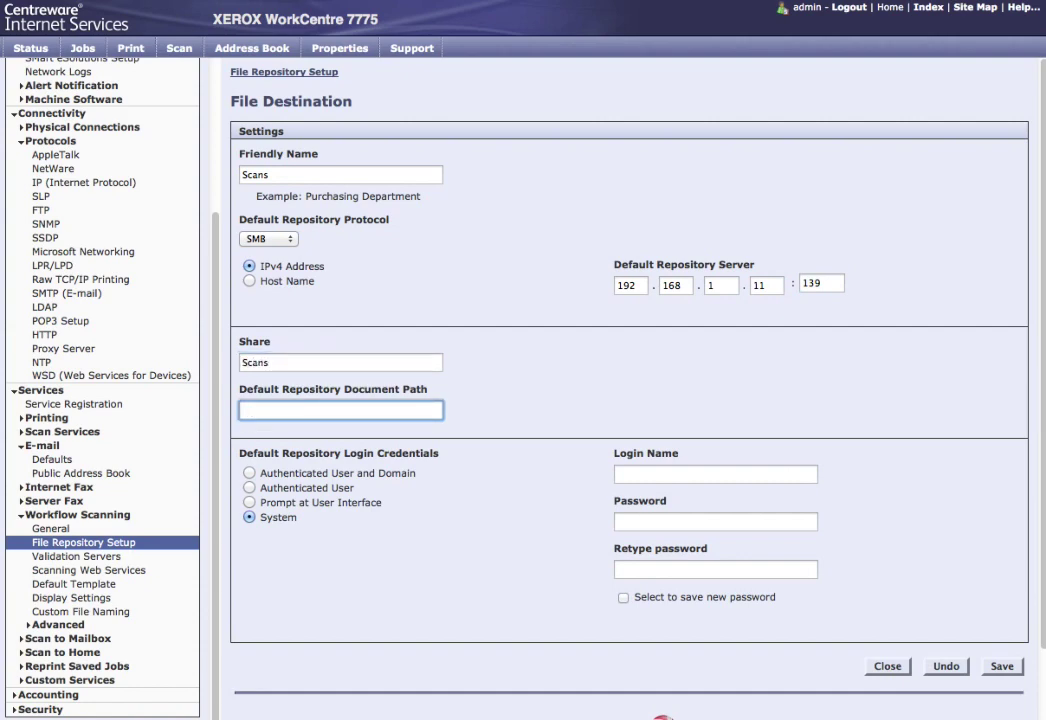
Enter login sbsadmin with its password, save the destination, and dismiss the browser prompt.
{"action": "left_click", "coordinate": [638, 473]}
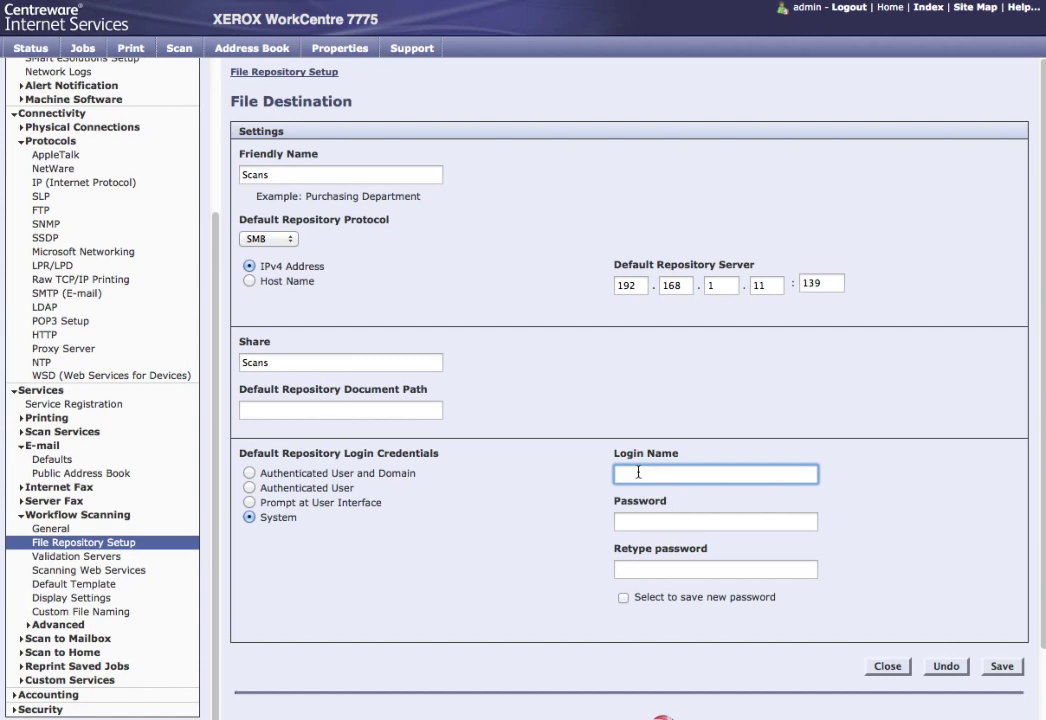
{"action": "type", "text": "sbs"}
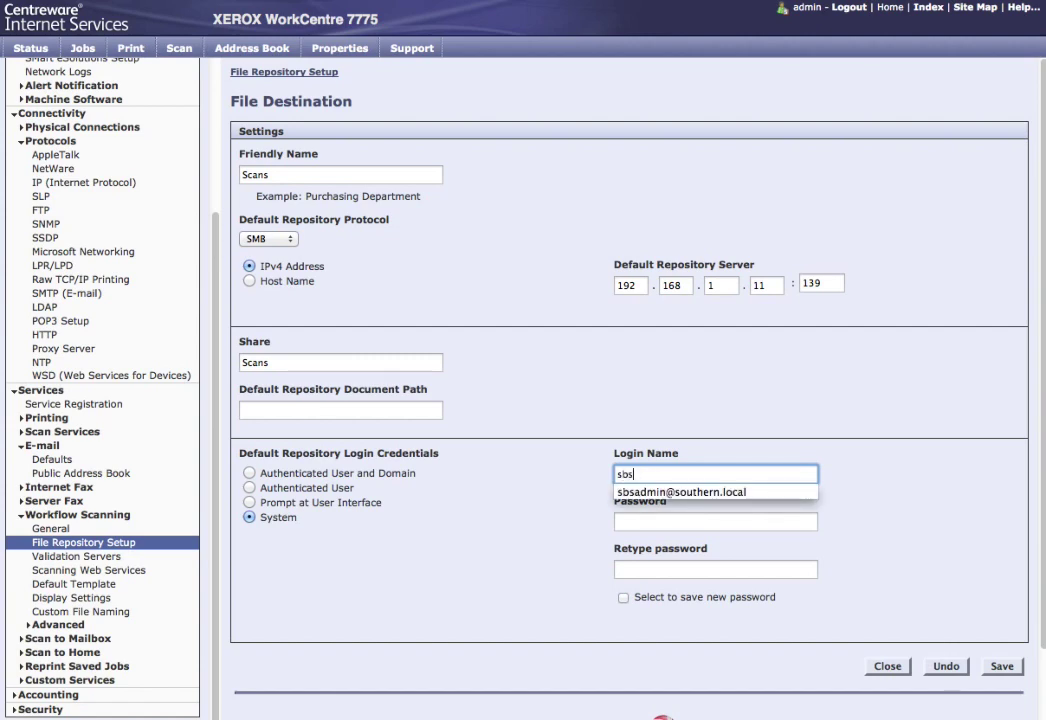
{"action": "type", "text": "admin"}
{"action": "key", "text": "Tab"}
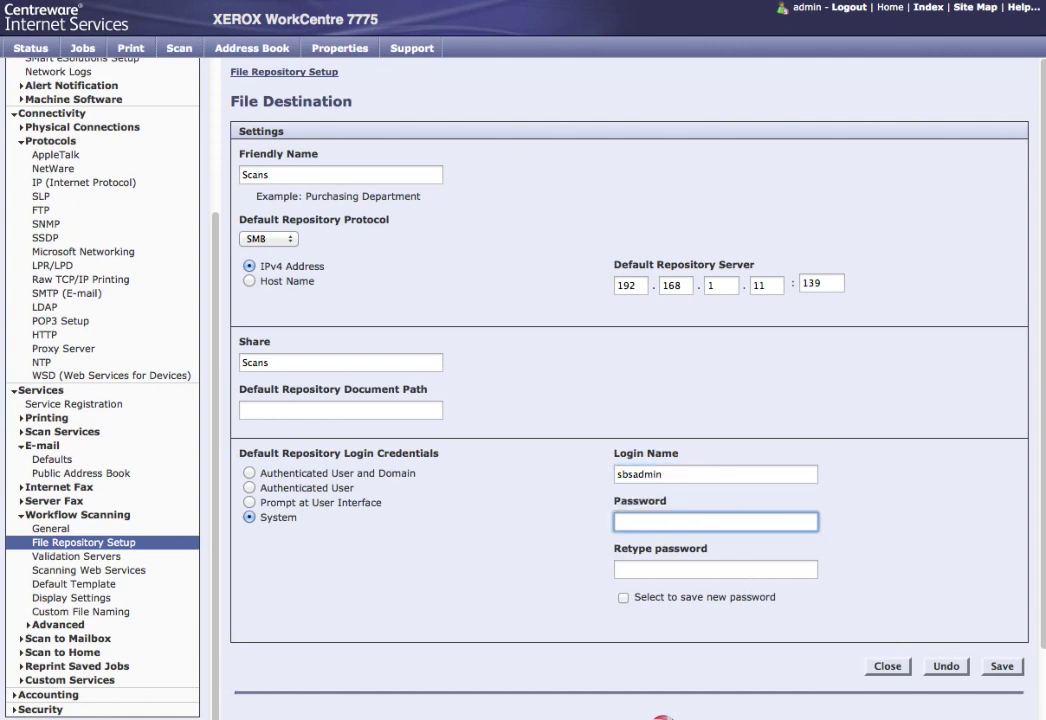
{"action": "type", "text": "•••••••"}
{"action": "type", "text": "••"}
{"action": "key", "text": "Tab"}
{"action": "type", "text": "••"}
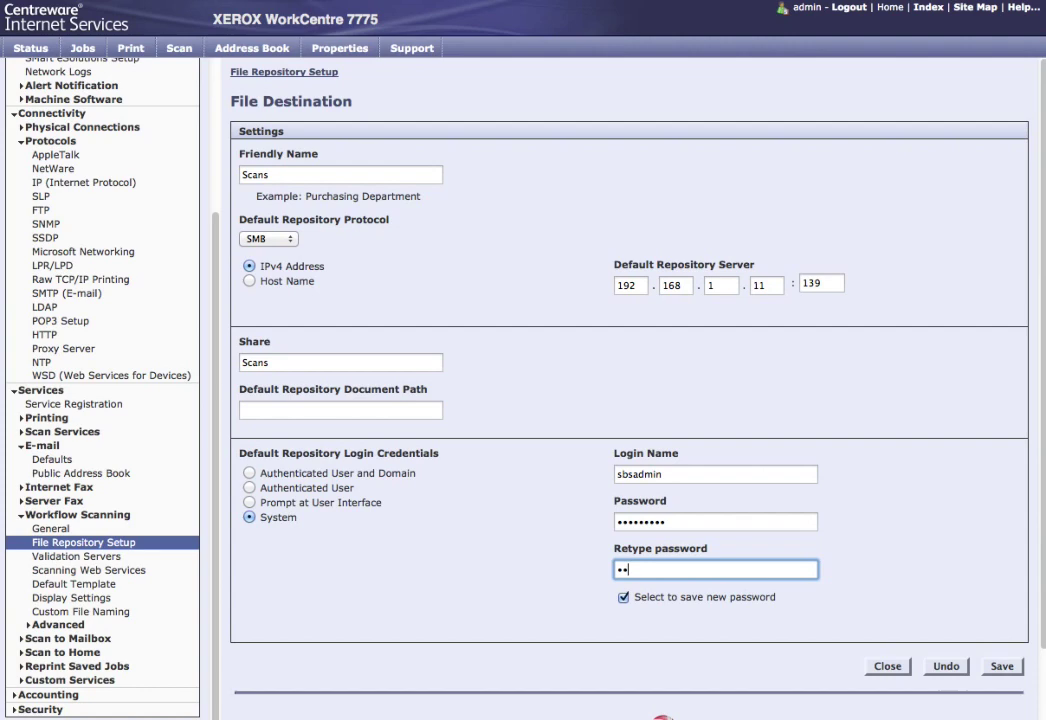
{"action": "type", "text": "•••••••"}
{"action": "left_click", "coordinate": [1004, 668]}
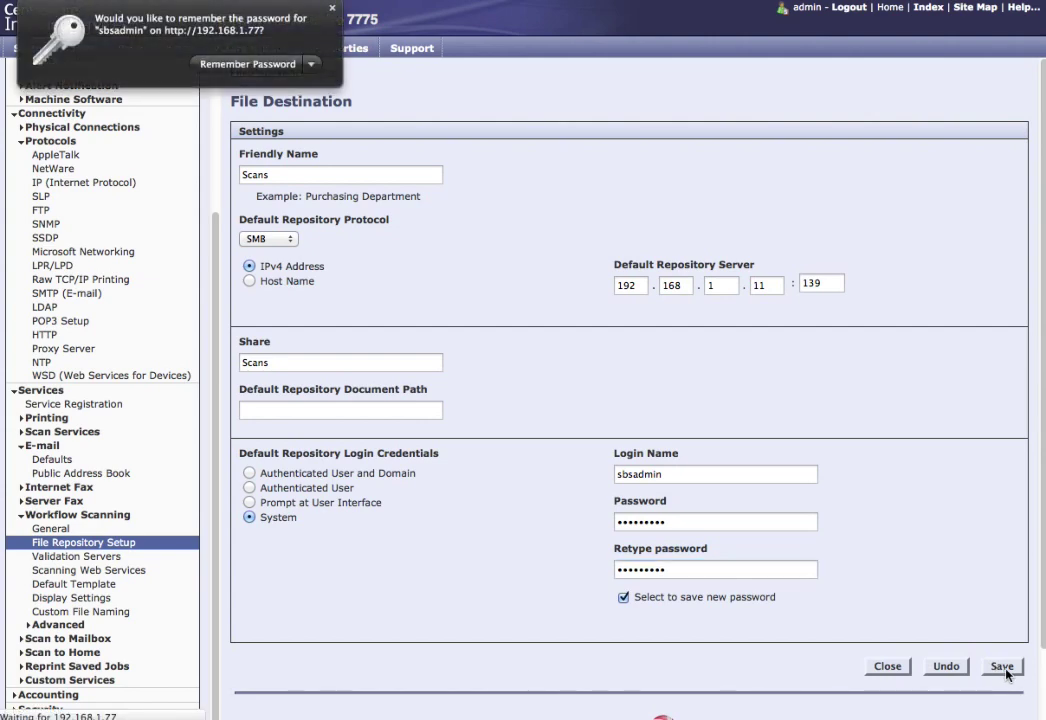
{"action": "left_click", "coordinate": [252, 64]}
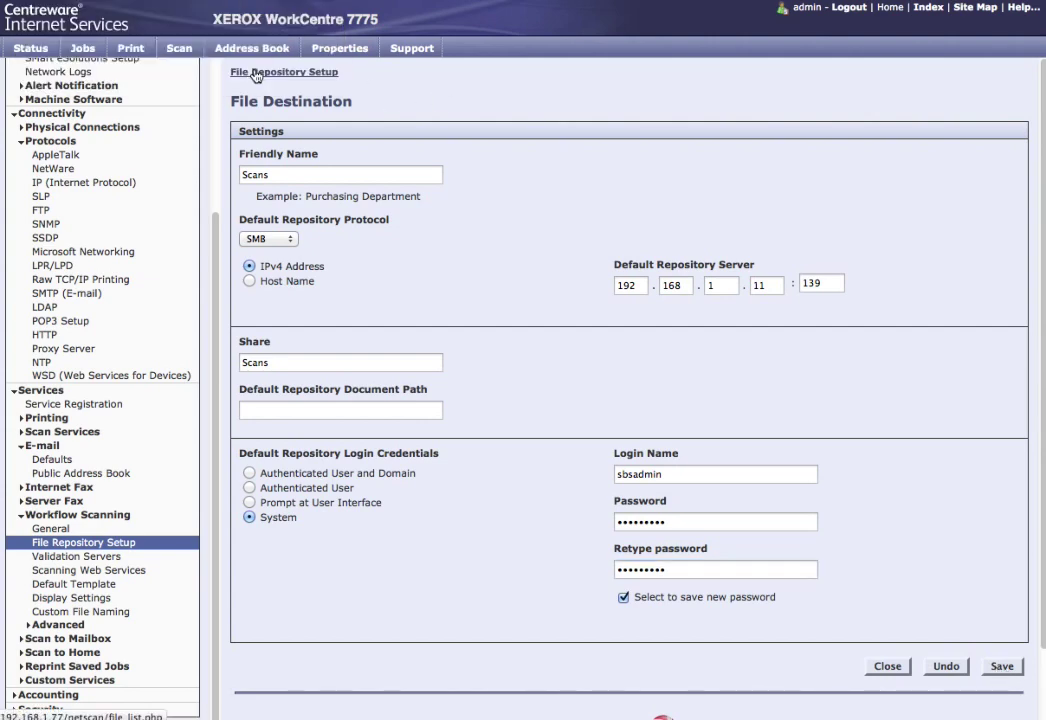
Return to the destination list and open the Default Template, showing Scans as its destination.
{"action": "left_click", "coordinate": [255, 76]}
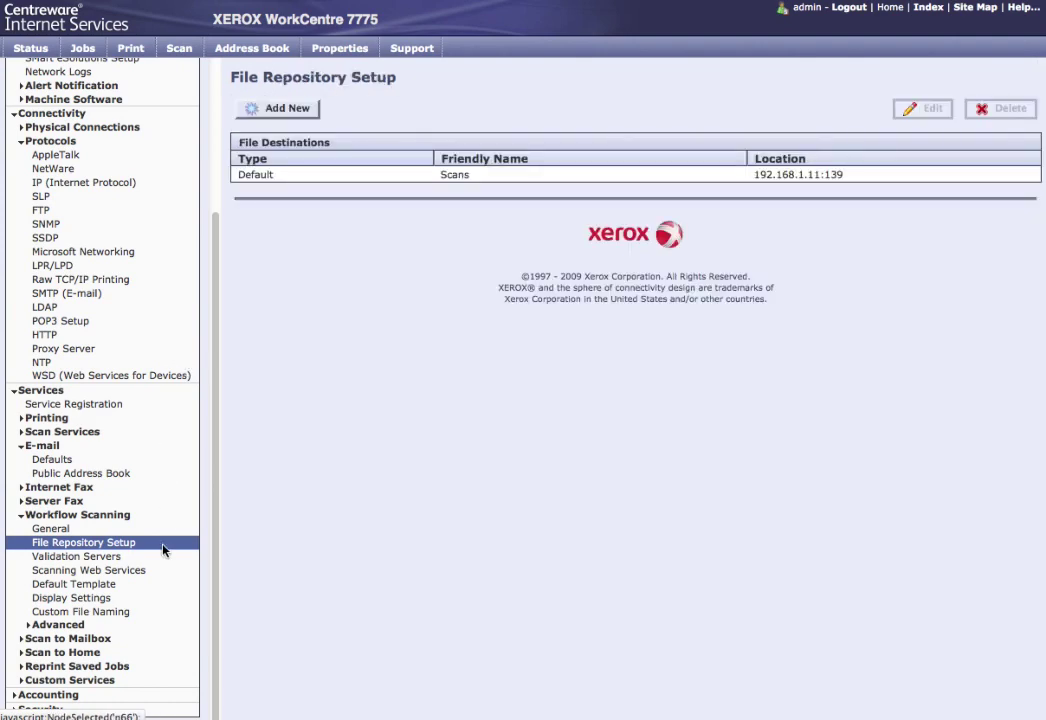
{"action": "left_click", "coordinate": [110, 586]}
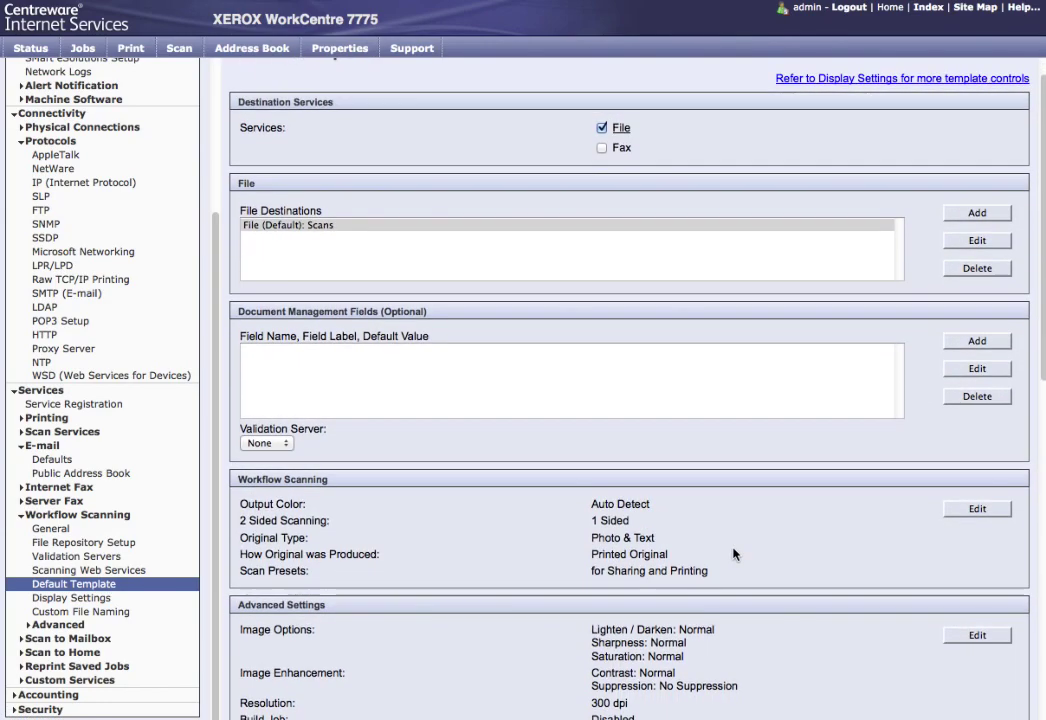
{"action": "scroll", "coordinate": [733, 554], "scroll_direction": "down", "scroll_amount": 5}
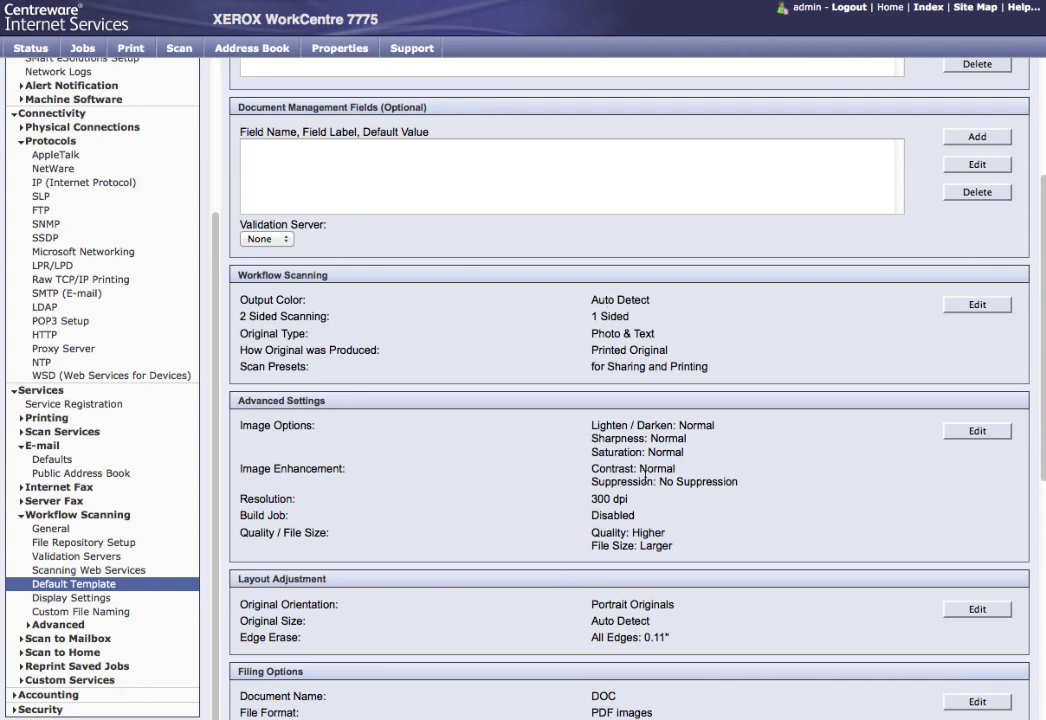
{"action": "left_click", "coordinate": [960, 438]}
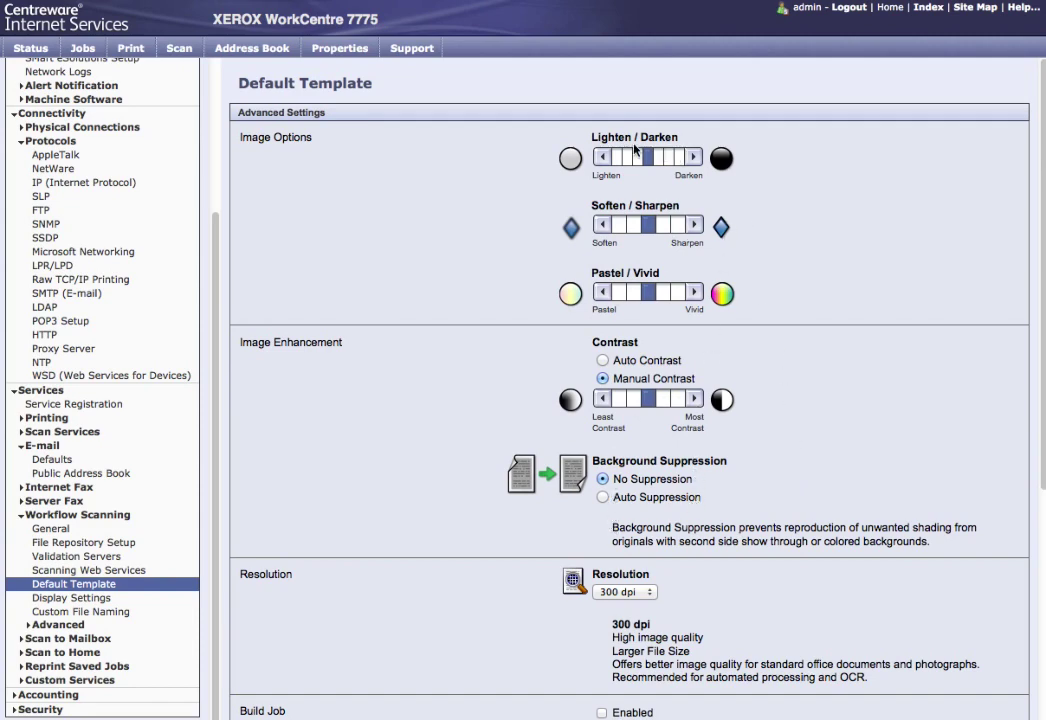
{"action": "scroll", "coordinate": [720, 440], "scroll_direction": "down", "scroll_amount": 3}
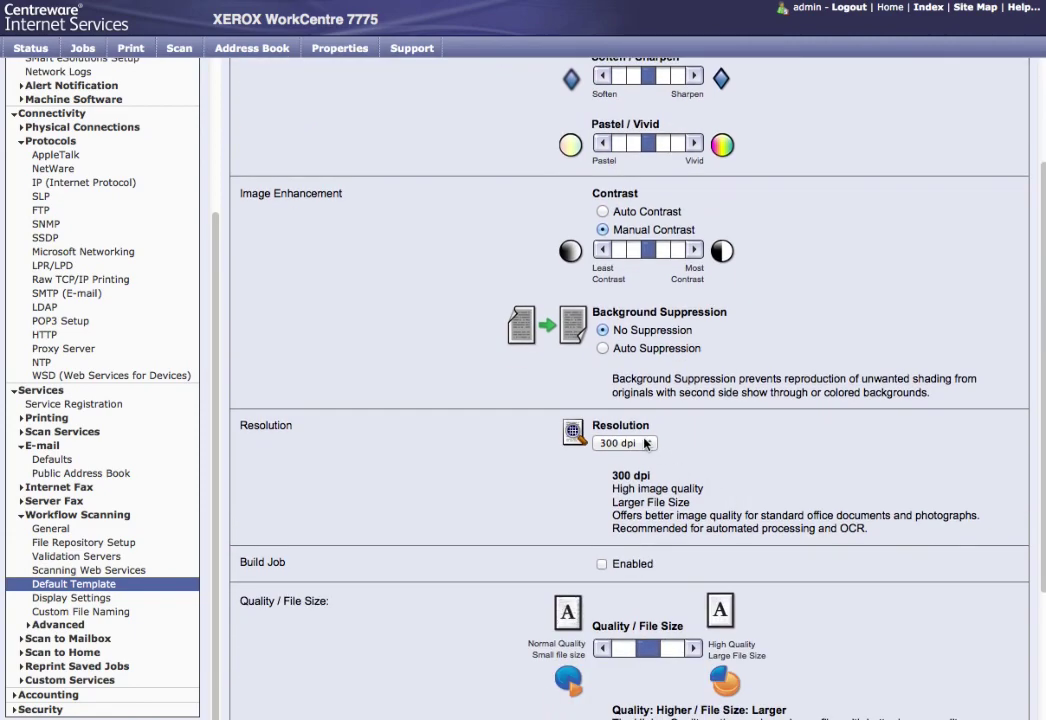
{"action": "left_click", "coordinate": [624, 443]}
{"action": "left_click", "coordinate": [620, 502]}
{"action": "scroll", "coordinate": [855, 614], "scroll_direction": "down", "scroll_amount": 4}
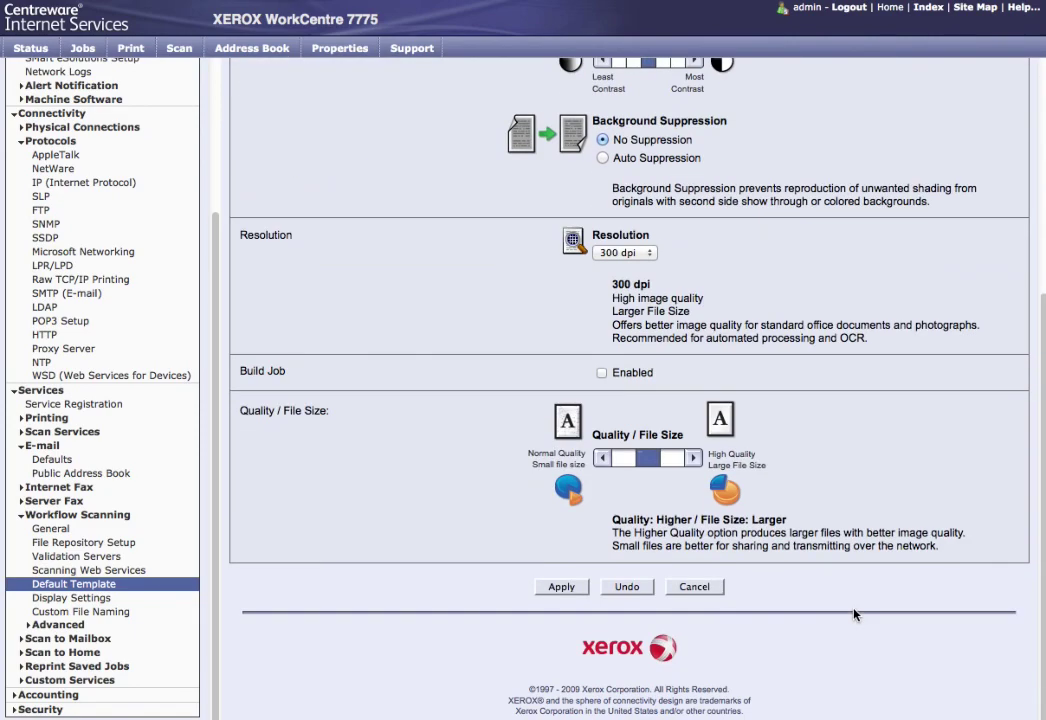
{"action": "left_click", "coordinate": [566, 590]}
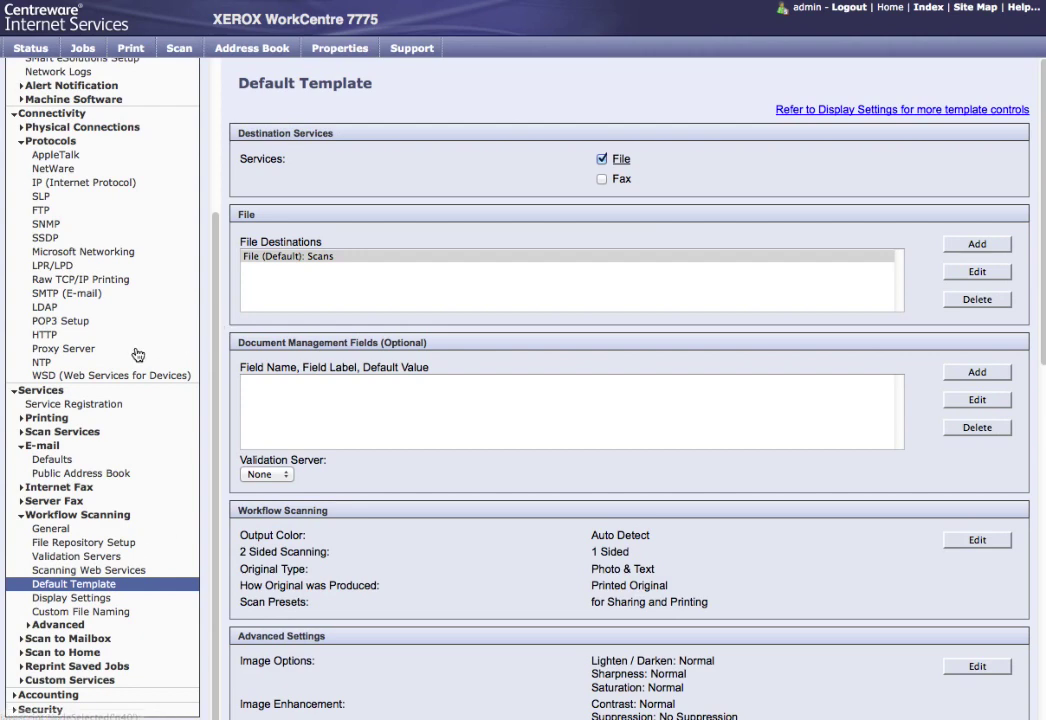
{"action": "left_click", "coordinate": [180, 55]}
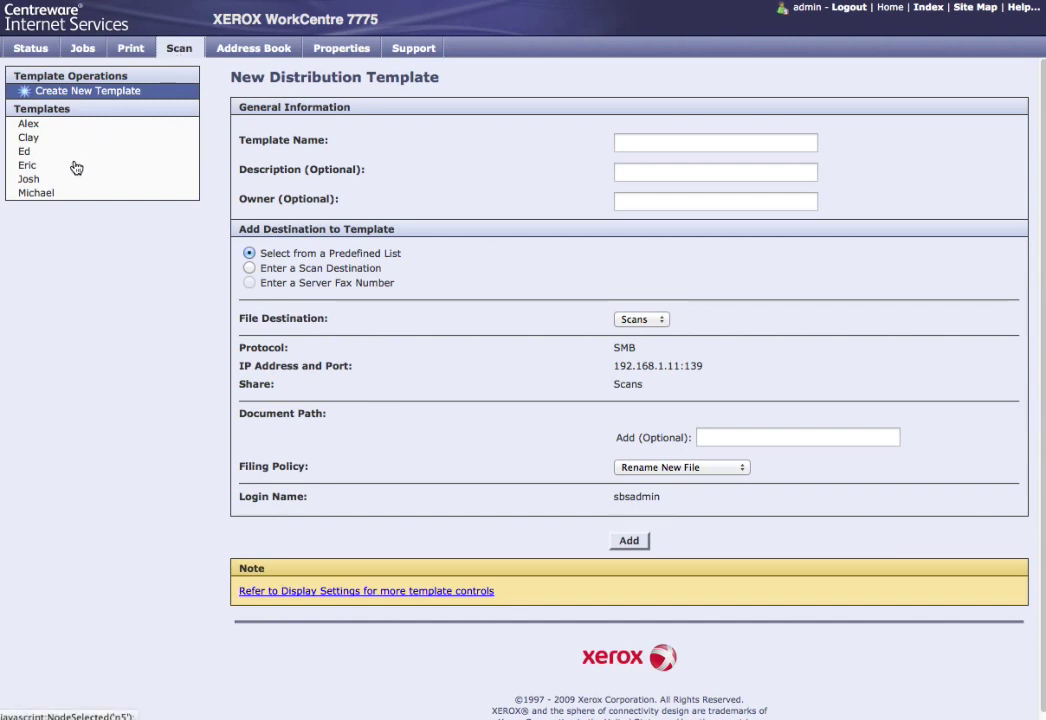
View the Michael template's details.
{"action": "left_click", "coordinate": [38, 193]}
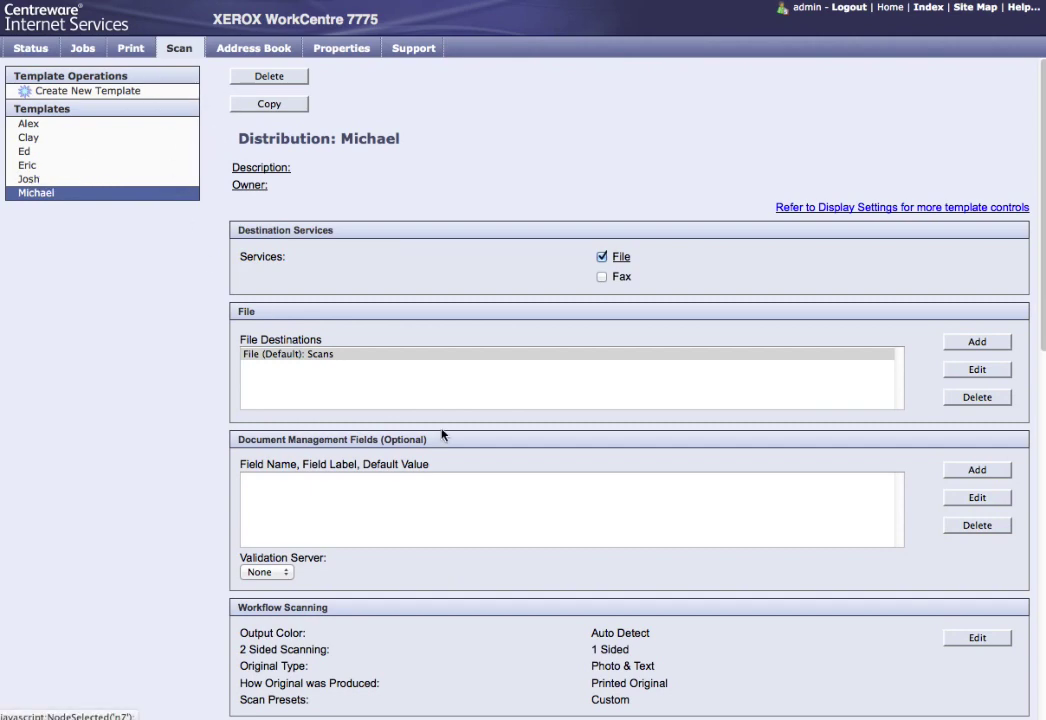
{"action": "scroll", "coordinate": [448, 522], "scroll_direction": "down", "scroll_amount": 3}
{"action": "scroll", "coordinate": [448, 522], "scroll_direction": "up", "scroll_amount": 3}
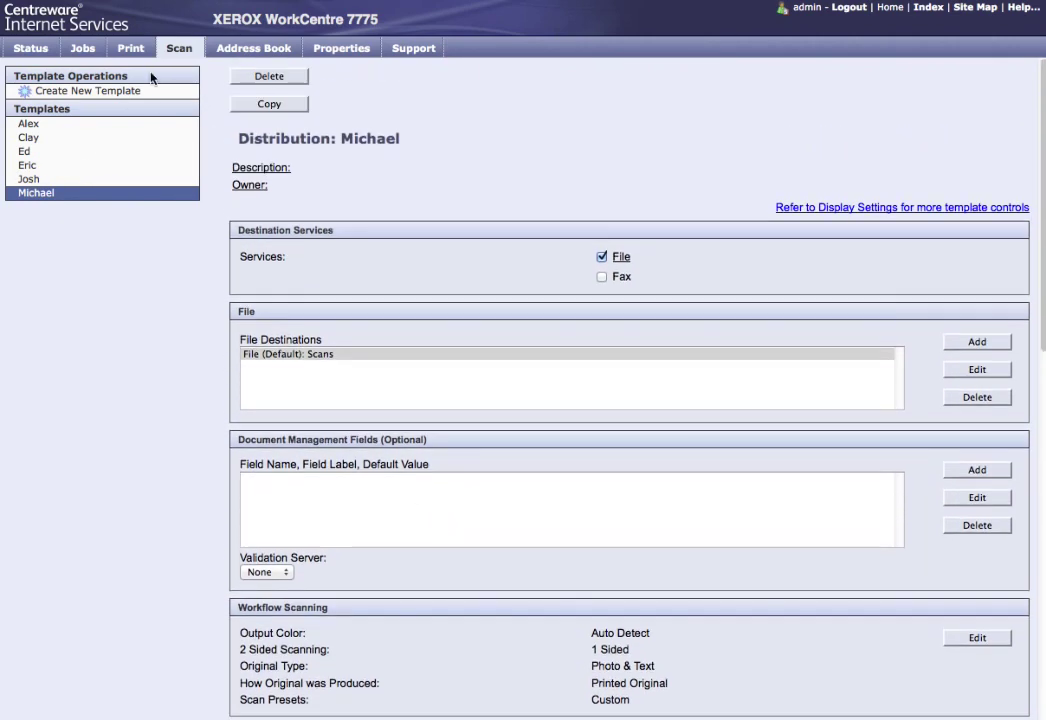
Start a new template named Demo with document path Demo.
{"action": "left_click", "coordinate": [117, 91]}
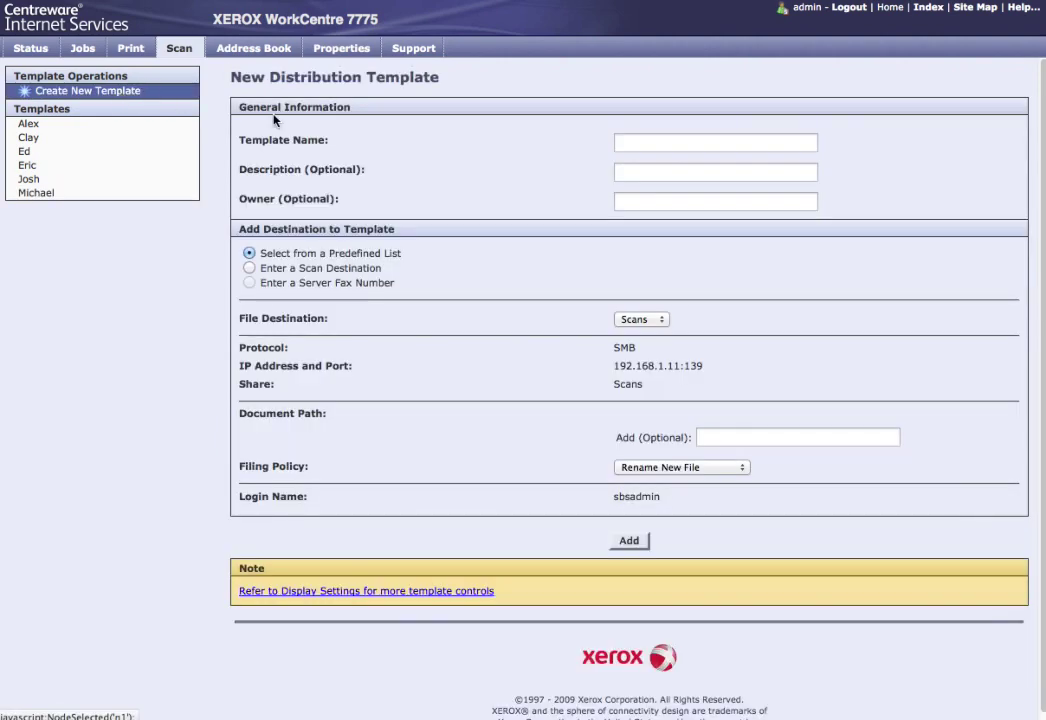
{"action": "left_click", "coordinate": [629, 143]}
{"action": "type", "text": "Dem"}
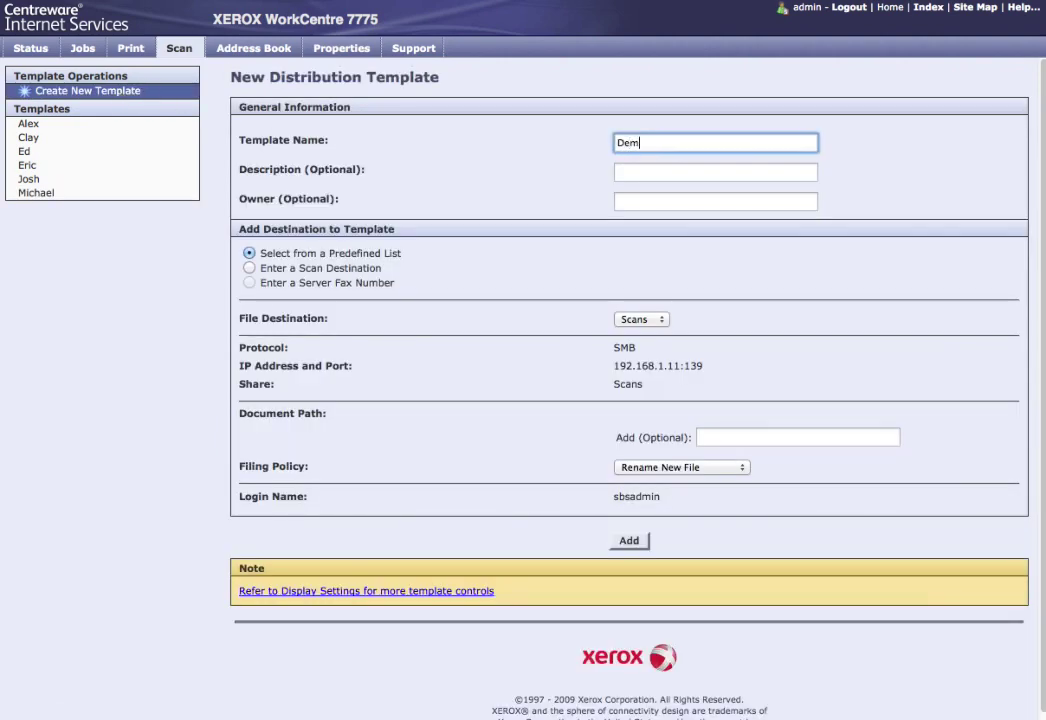
{"action": "type", "text": "o"}
{"action": "left_click", "coordinate": [770, 444]}
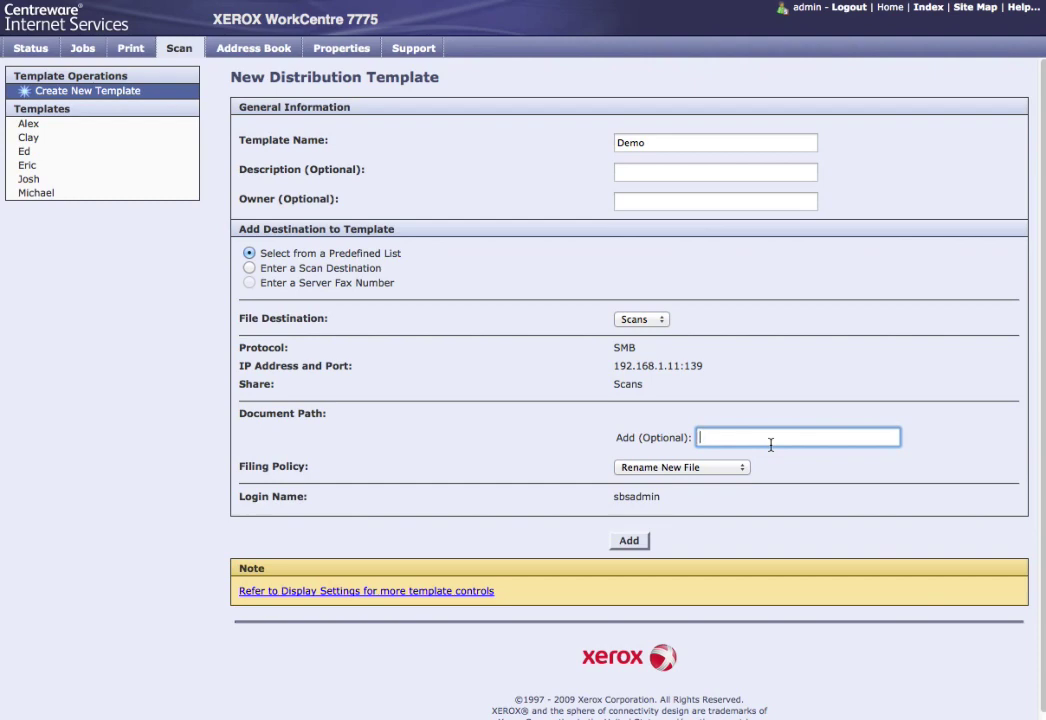
{"action": "type", "text": "De"}
{"action": "type", "text": "mo"}
Add the Demo template, then open and scroll through the Michael template.
{"action": "left_click", "coordinate": [641, 541]}
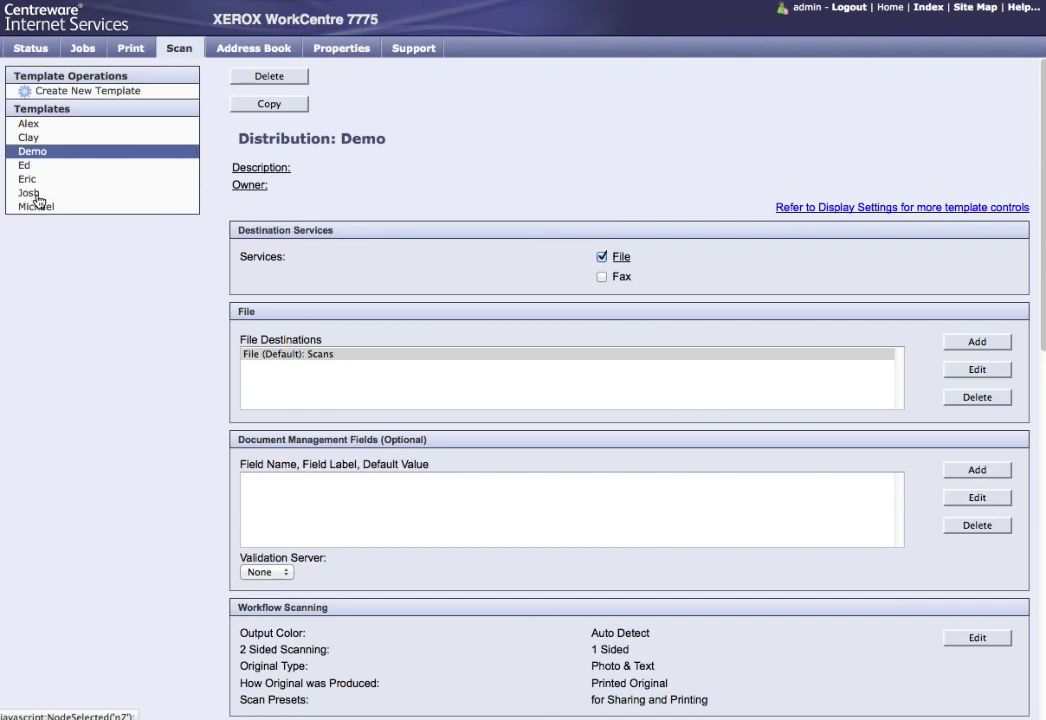
{"action": "left_click", "coordinate": [40, 207]}
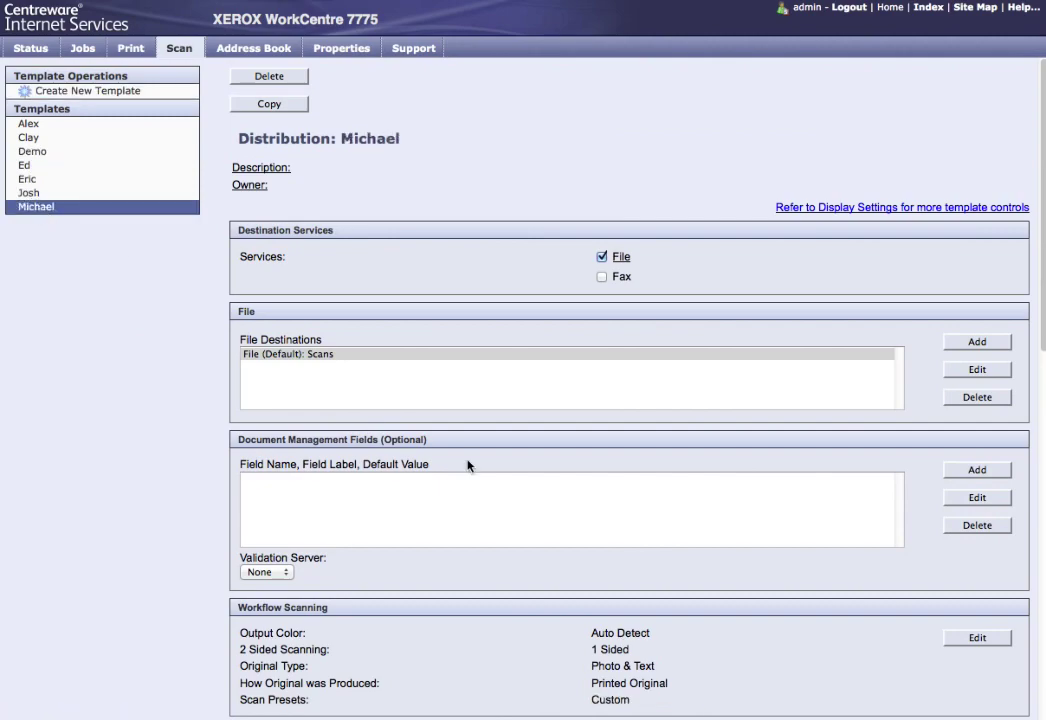
{"action": "scroll", "coordinate": [467, 399], "scroll_direction": "down", "scroll_amount": 5}
{"action": "scroll", "coordinate": [467, 399], "scroll_direction": "down", "scroll_amount": 5}
{"action": "scroll", "coordinate": [467, 465], "scroll_direction": "down", "scroll_amount": 4}
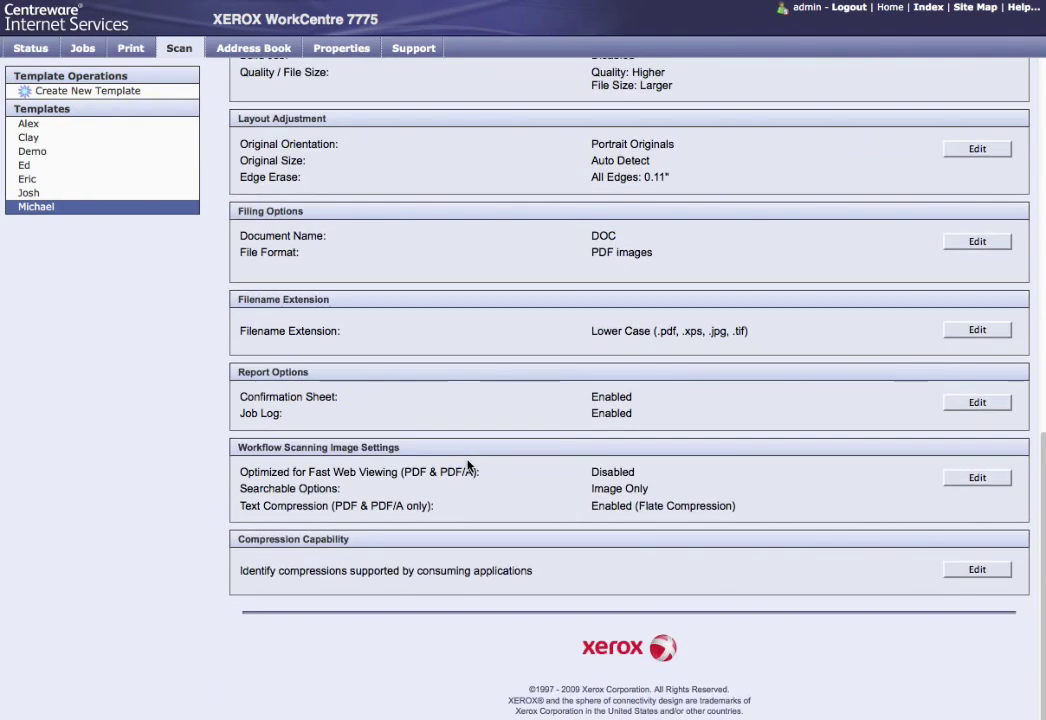
{"action": "scroll", "coordinate": [467, 465], "scroll_direction": "up", "scroll_amount": 8}
{"action": "scroll", "coordinate": [467, 465], "scroll_direction": "up", "scroll_amount": 5}
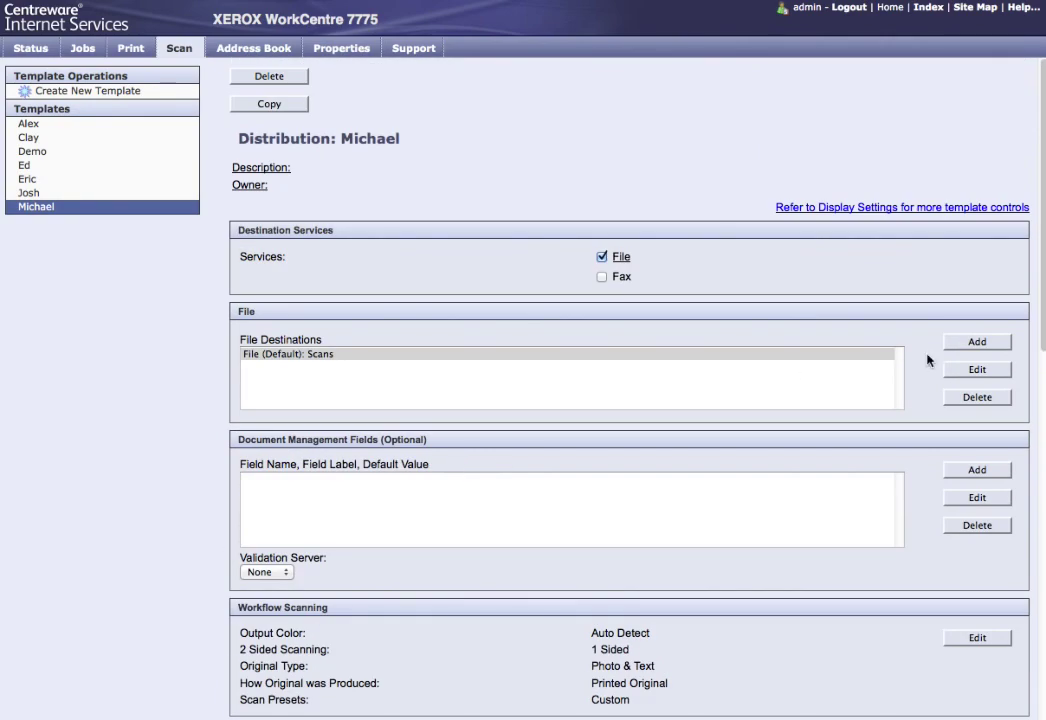
Inspect the Michael template's file destination document path, then go to the Public Address Book.
{"action": "left_click", "coordinate": [995, 372]}
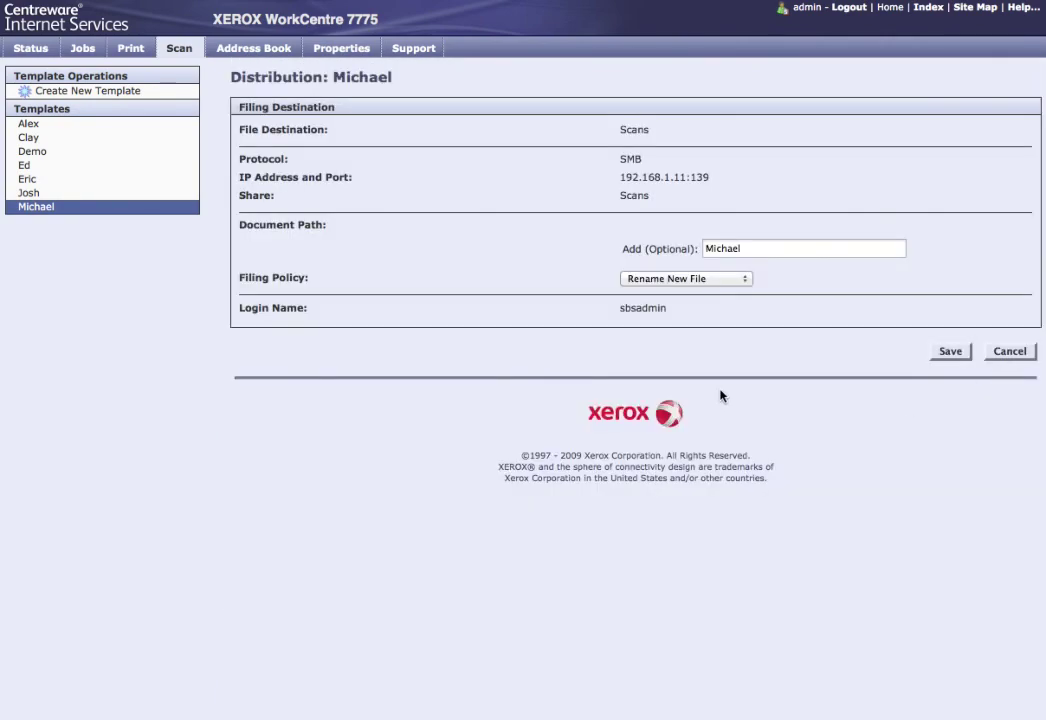
{"action": "left_click", "coordinate": [743, 248]}
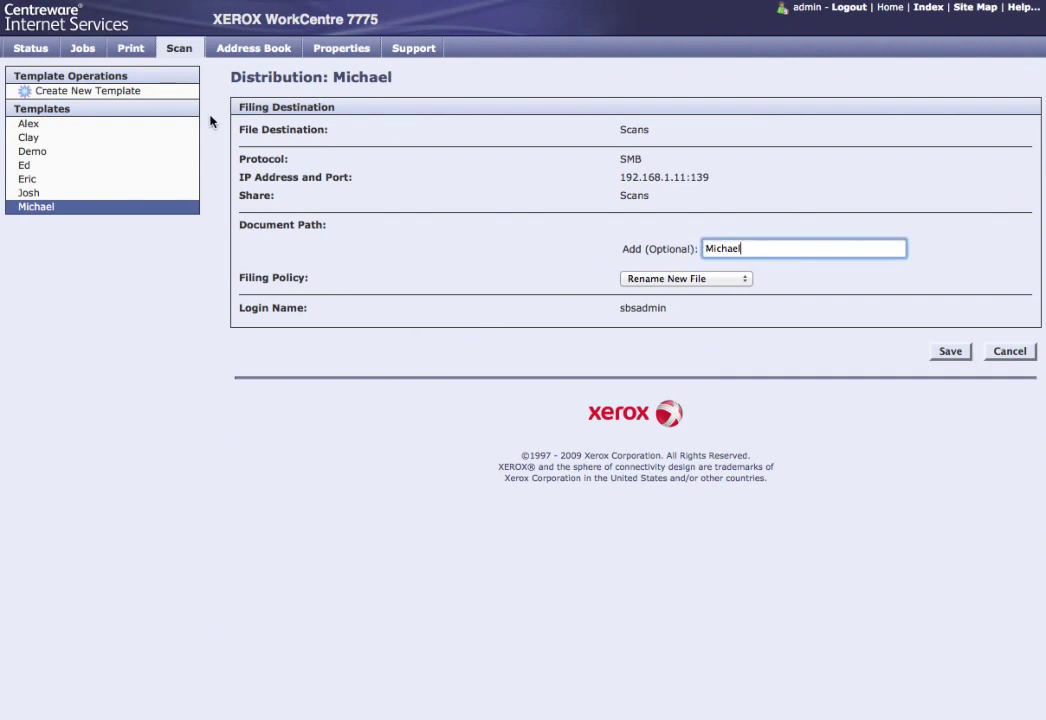
{"action": "left_click", "coordinate": [253, 45]}
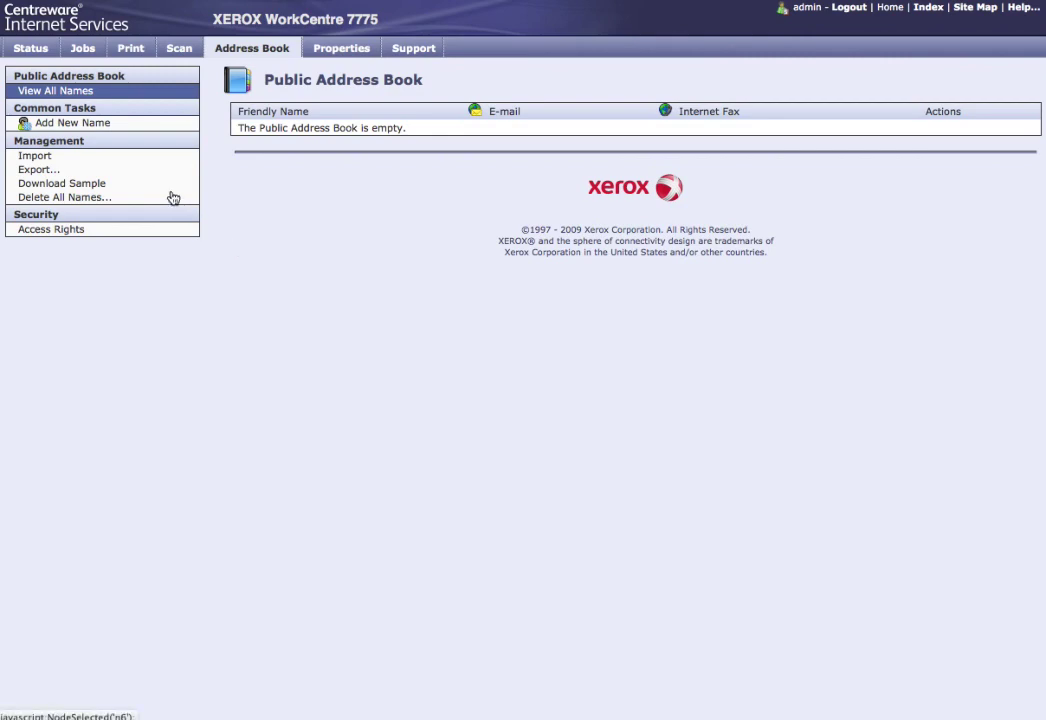
{"action": "left_click", "coordinate": [90, 124]}
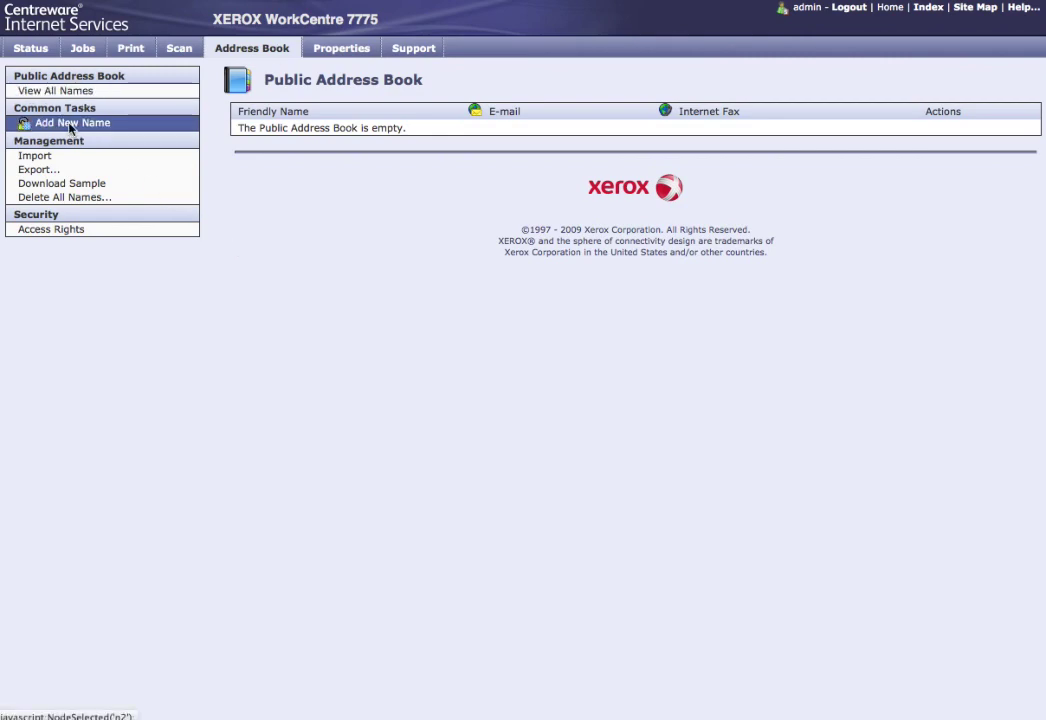
{"action": "left_click", "coordinate": [290, 174]}
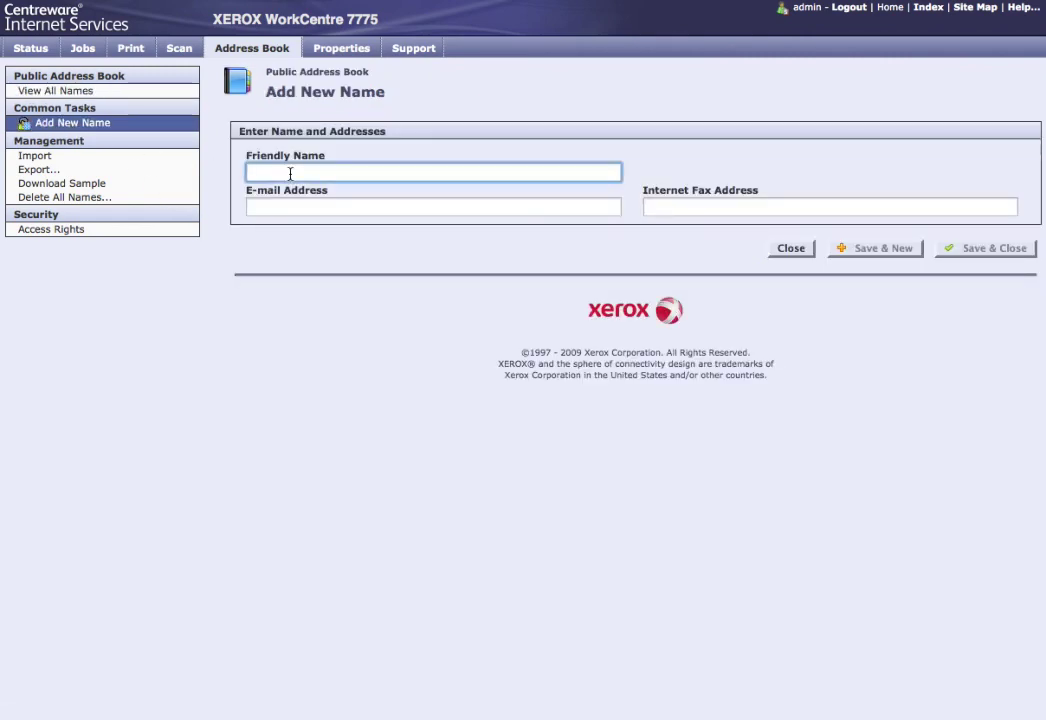
{"action": "type", "text": "Michael"}
{"action": "key", "text": "Tab"}
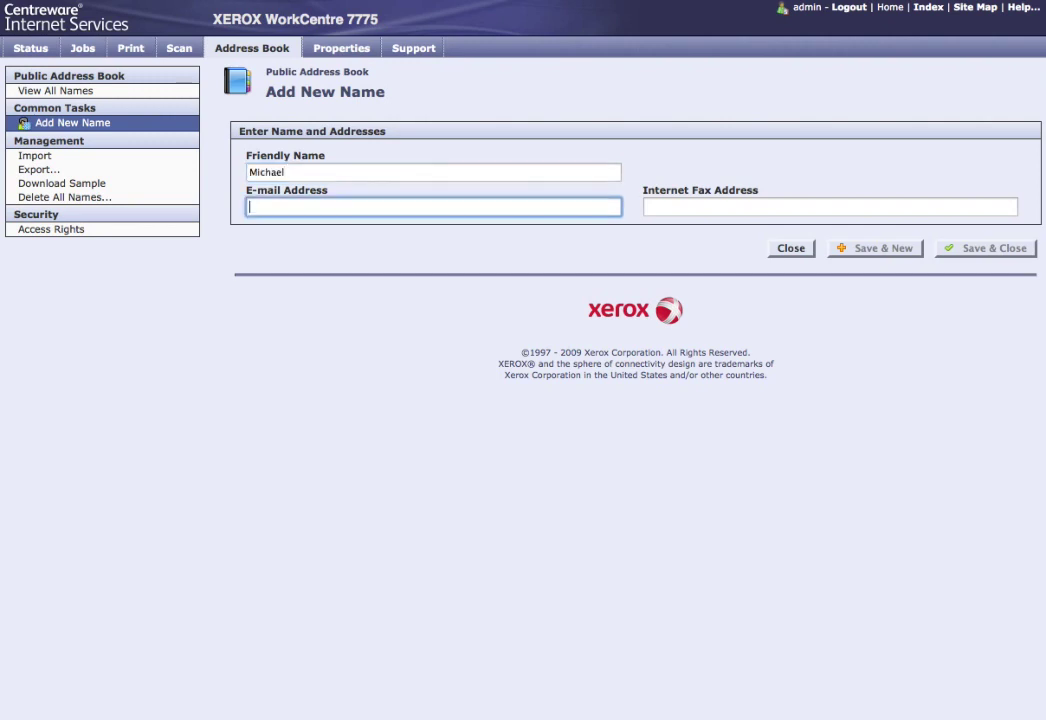
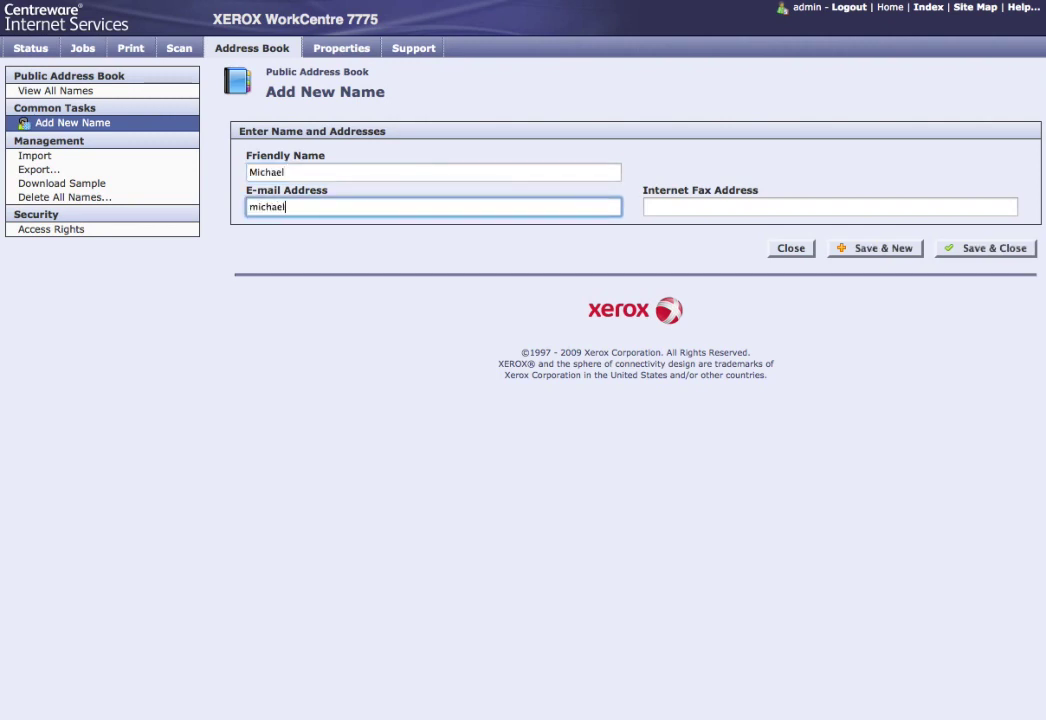
{"action": "left_click", "coordinate": [905, 253]}
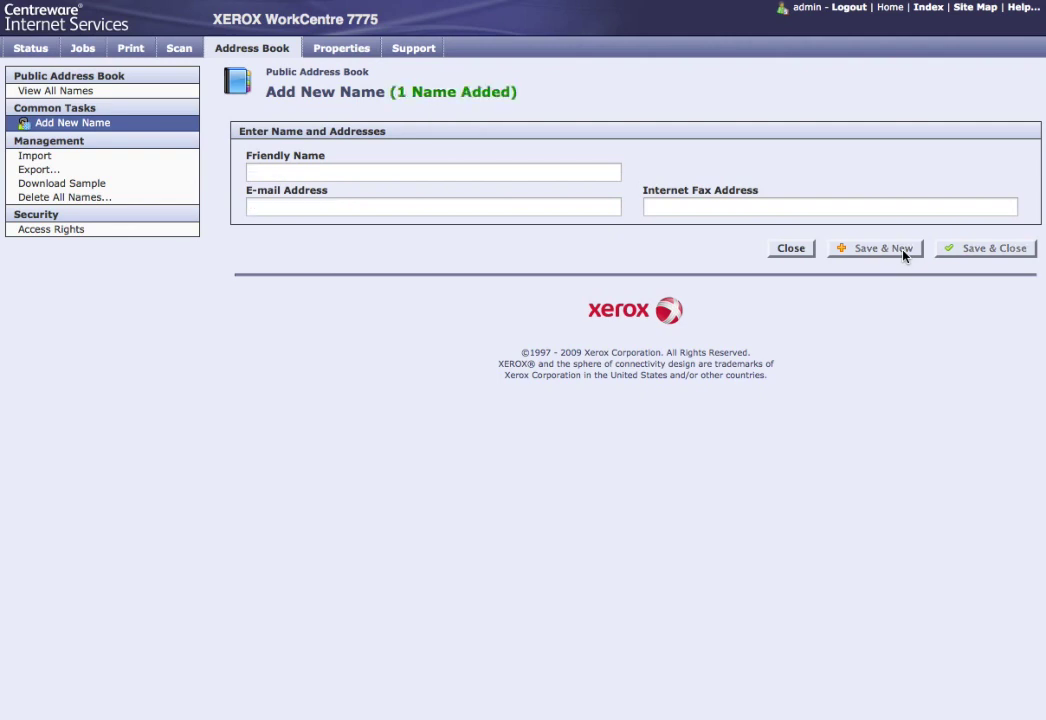
{"action": "left_click", "coordinate": [486, 174]}
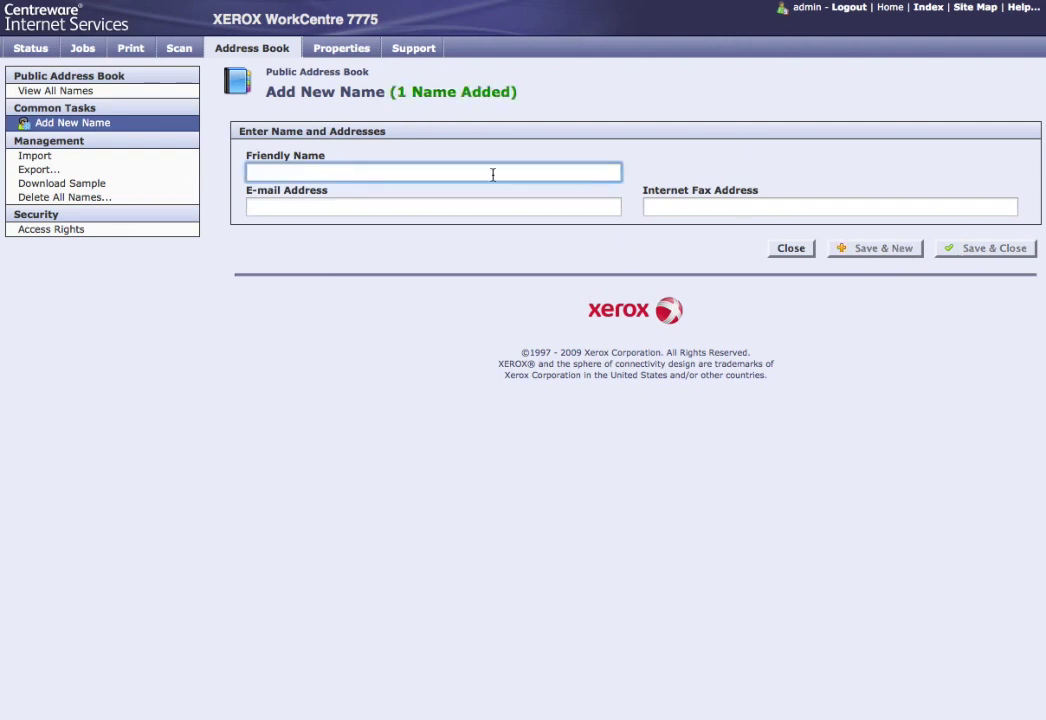
{"action": "type", "text": "dem"}
{"action": "type", "text": "o"}
{"action": "key", "text": "Tab"}
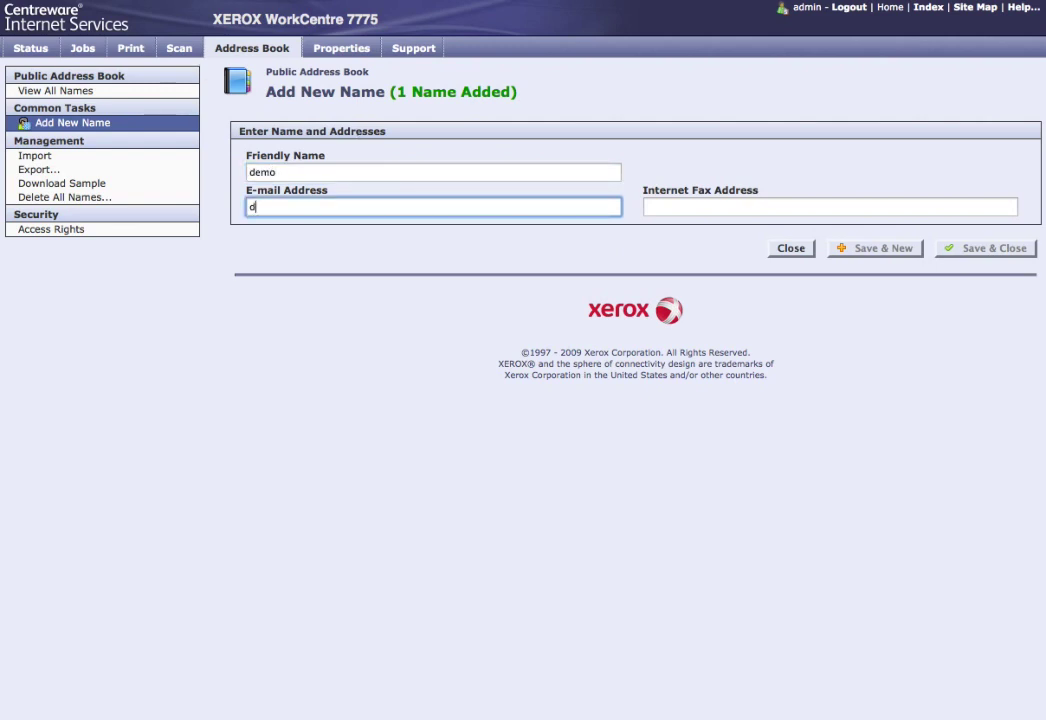
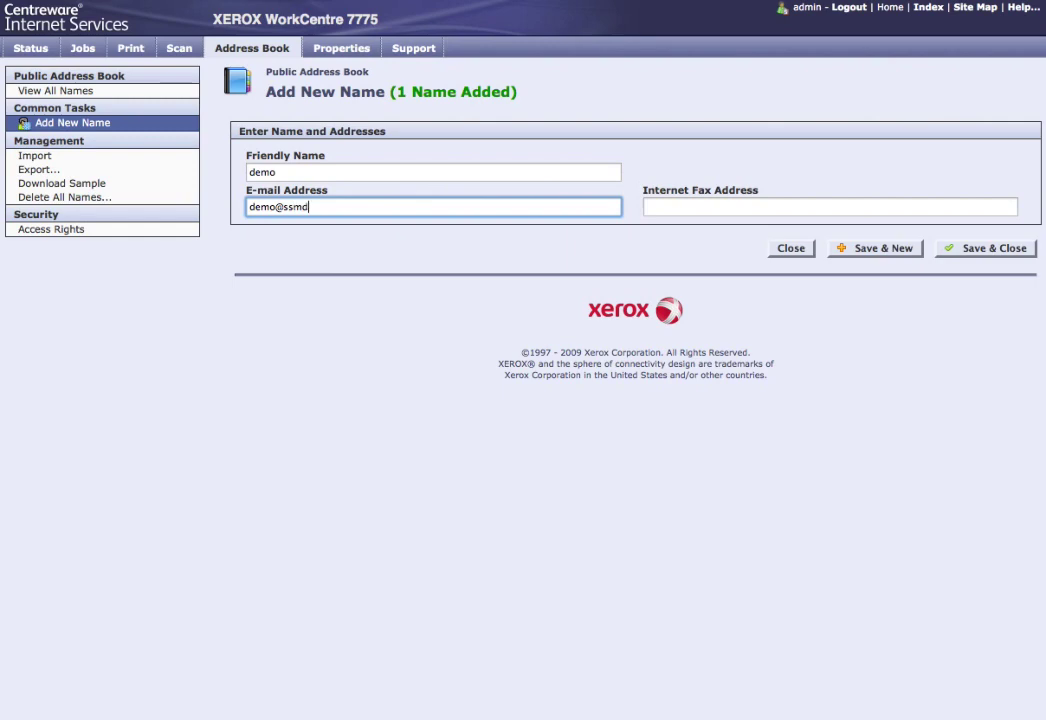
{"action": "left_click", "coordinate": [948, 242]}
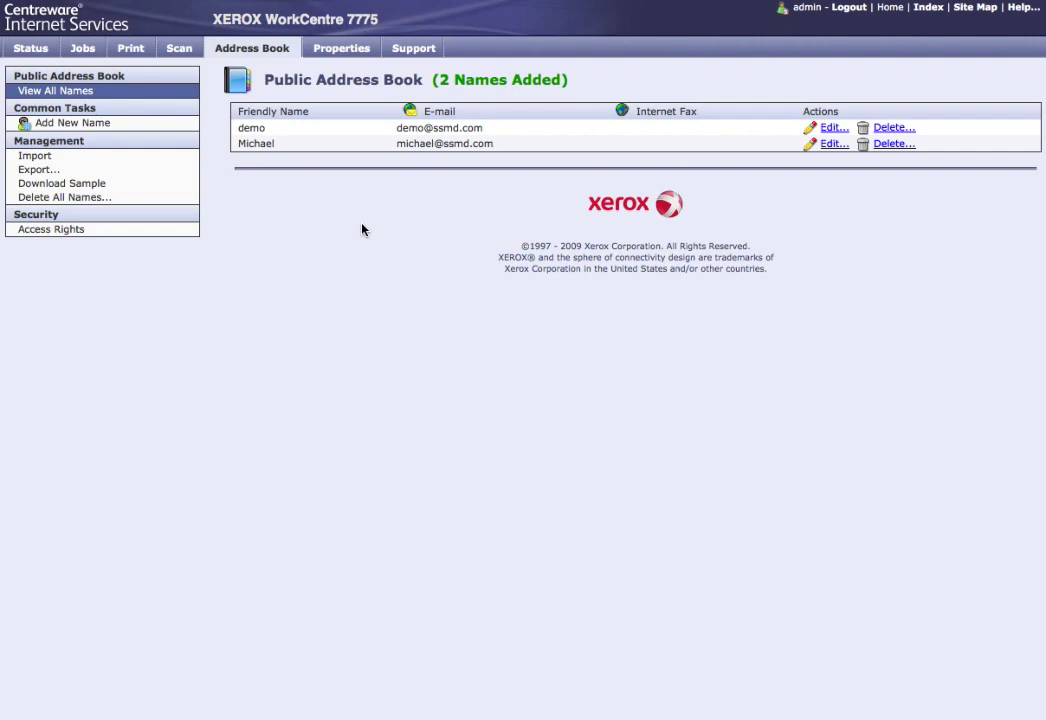
Go to the Entry Screen Defaults page under Properties.
{"action": "left_click", "coordinate": [340, 49]}
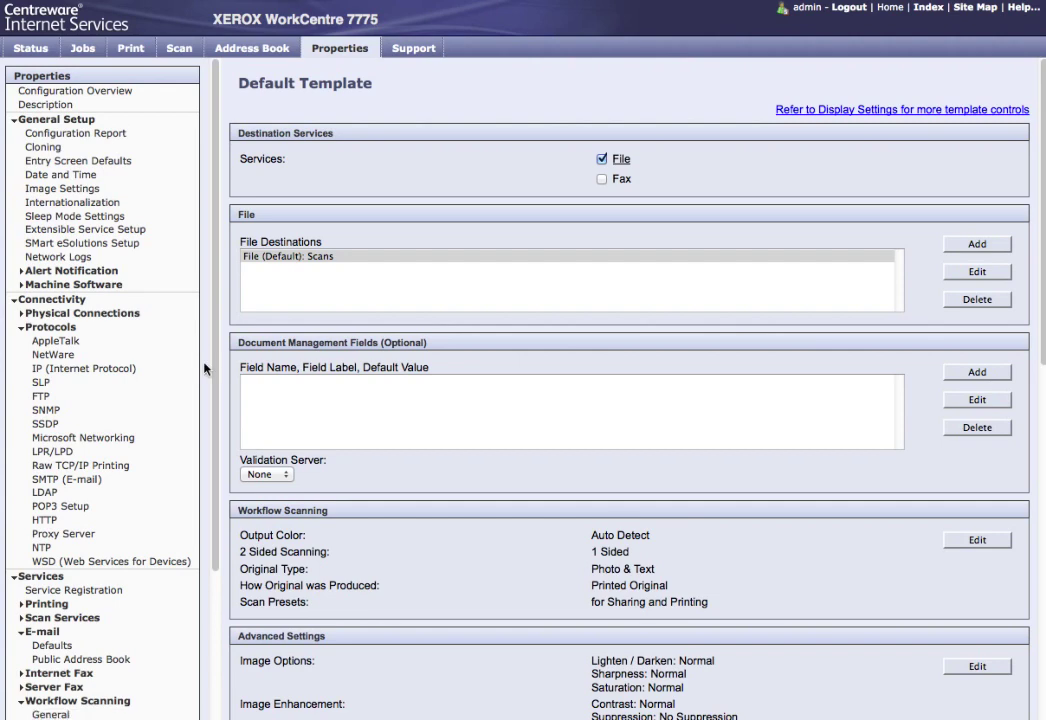
{"action": "scroll", "coordinate": [204, 368], "scroll_direction": "down", "scroll_amount": 1}
{"action": "left_click", "coordinate": [126, 162]}
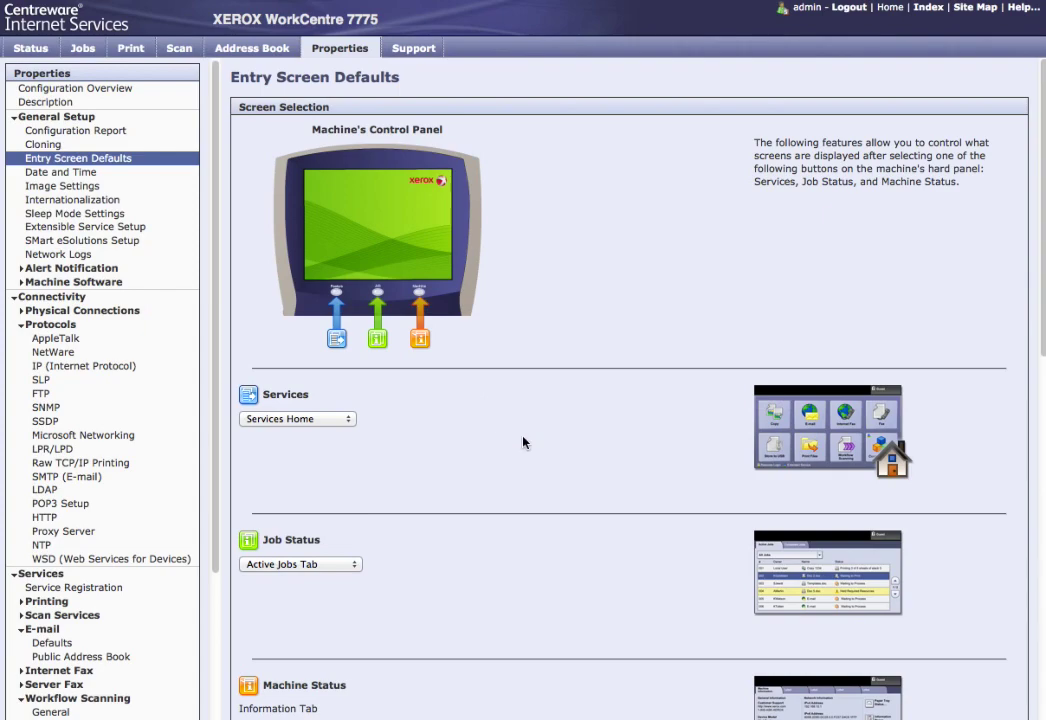
{"action": "scroll", "coordinate": [523, 442], "scroll_direction": "down", "scroll_amount": 2}
{"action": "scroll", "coordinate": [523, 442], "scroll_direction": "down", "scroll_amount": 5}
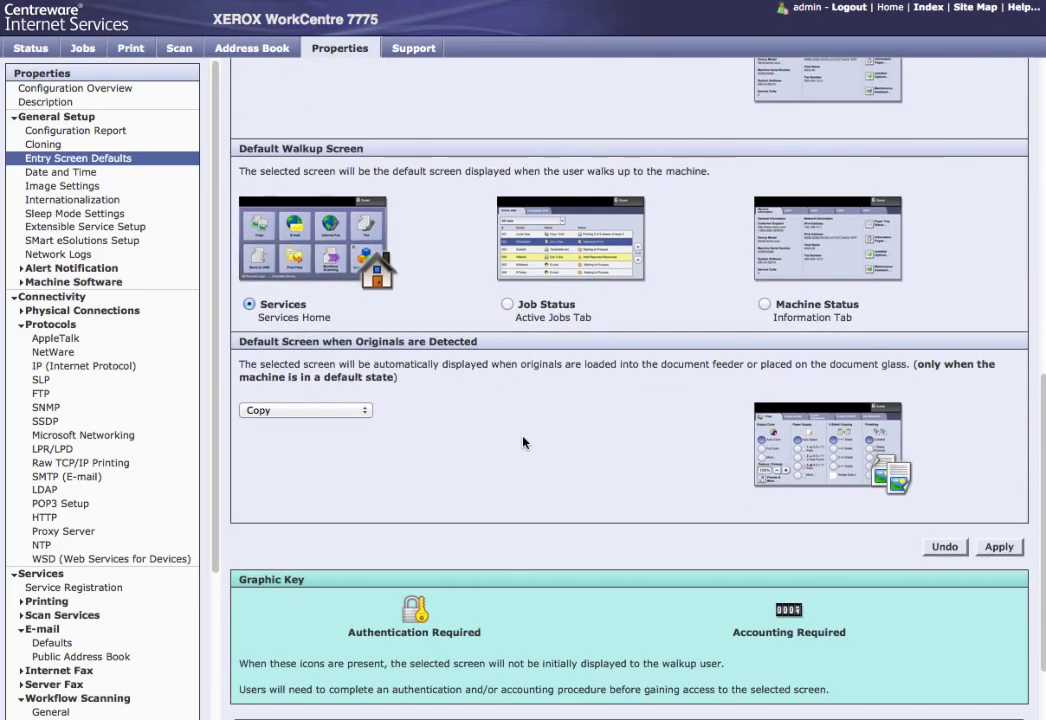
Set the originals-detected screen to Services Home and apply the change.
{"action": "left_click", "coordinate": [363, 413]}
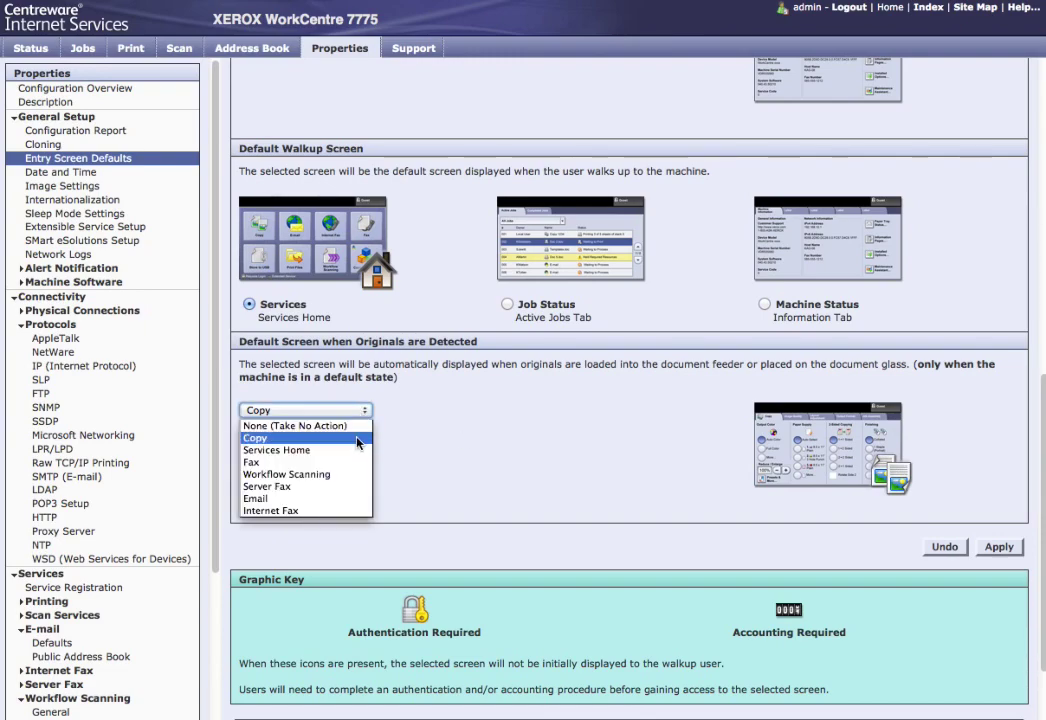
{"action": "left_click", "coordinate": [358, 450]}
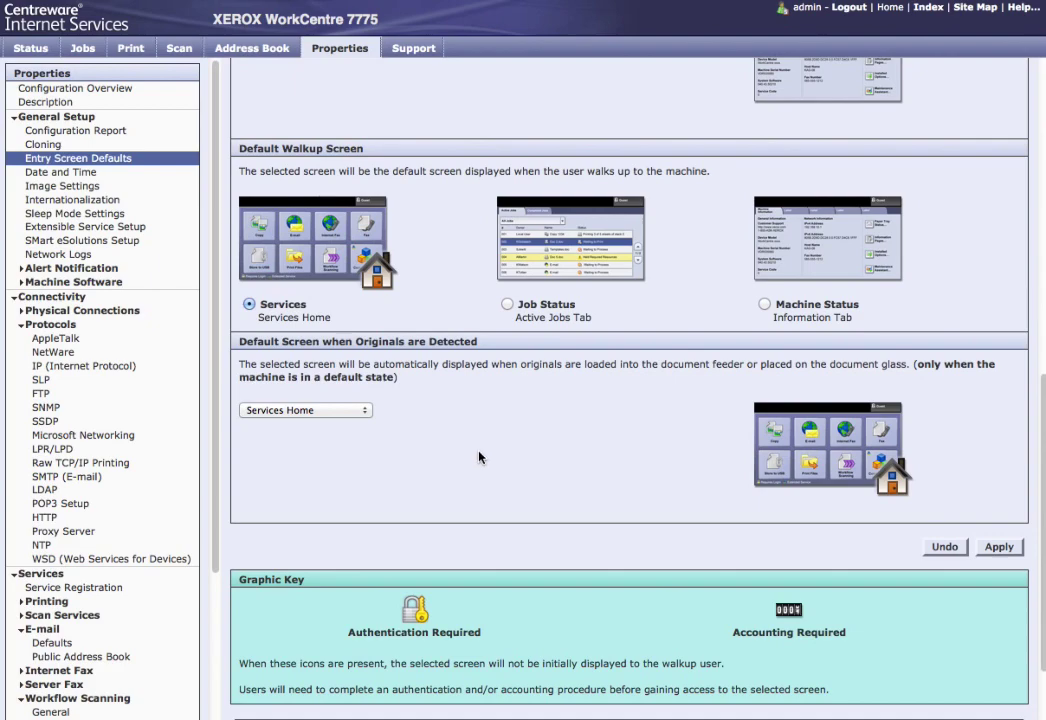
{"action": "left_click", "coordinate": [362, 413]}
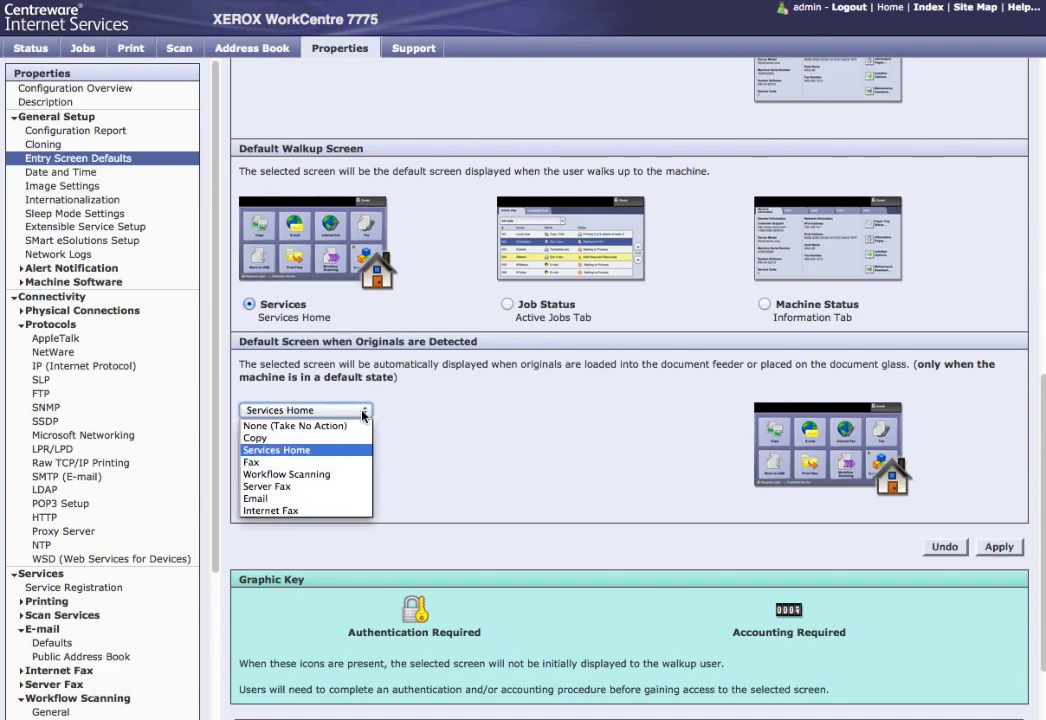
{"action": "left_click", "coordinate": [320, 450]}
{"action": "left_click", "coordinate": [480, 433]}
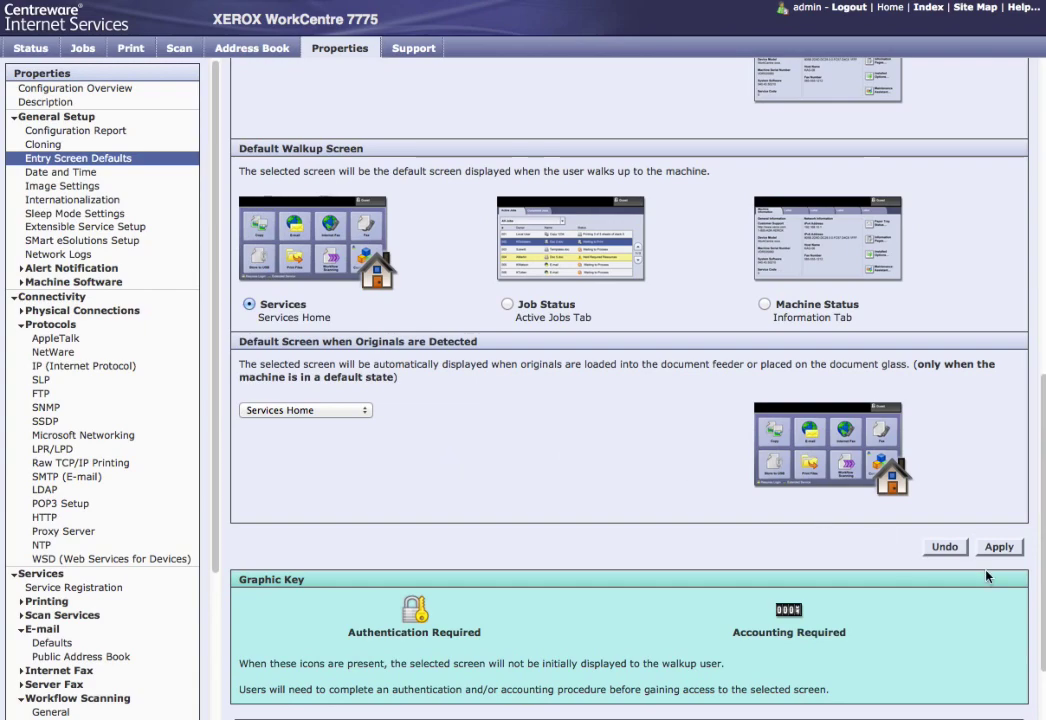
{"action": "left_click", "coordinate": [999, 547]}
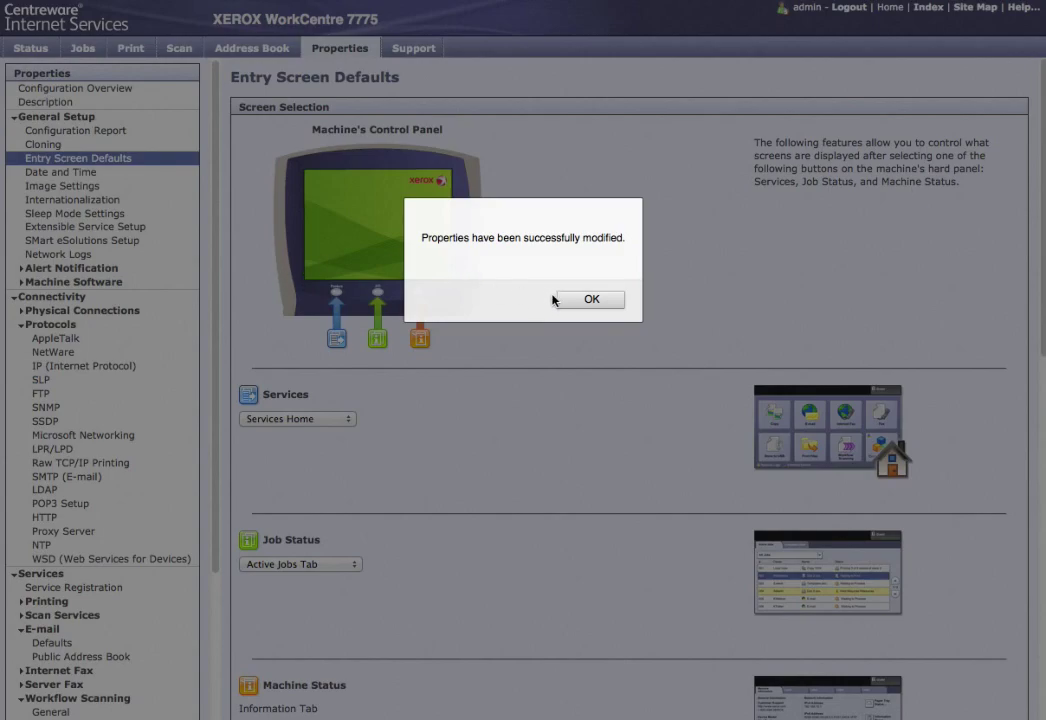
Dismiss the success alert and view the Date and Time settings (NTP, Eastern Time).
{"action": "left_click", "coordinate": [572, 300]}
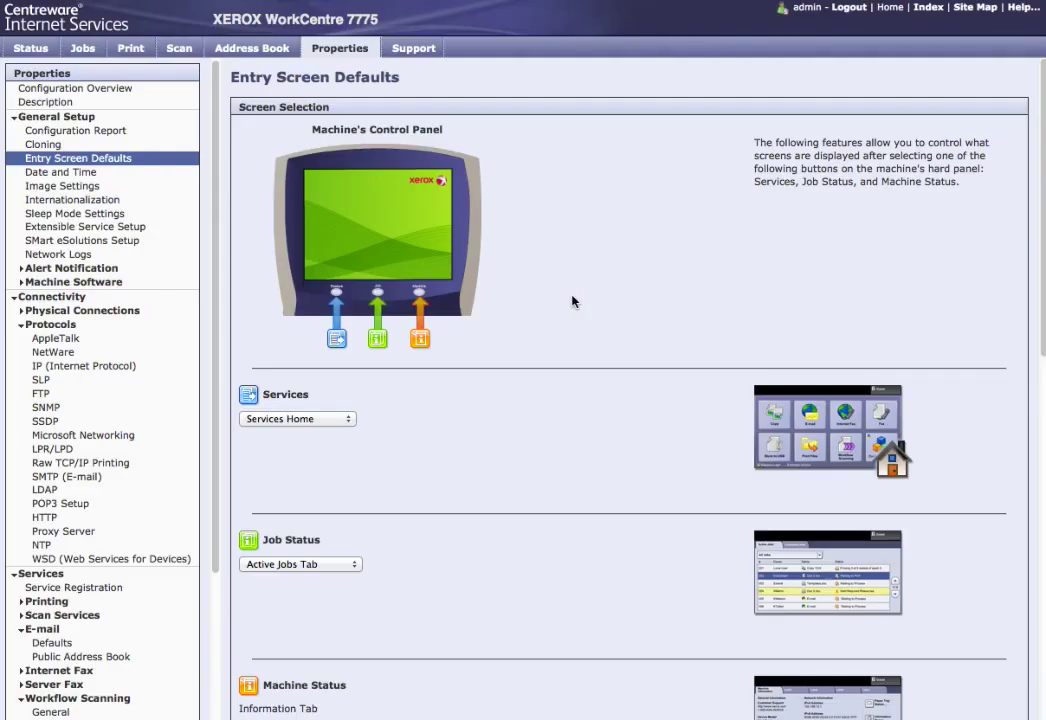
{"action": "left_click", "coordinate": [54, 173]}
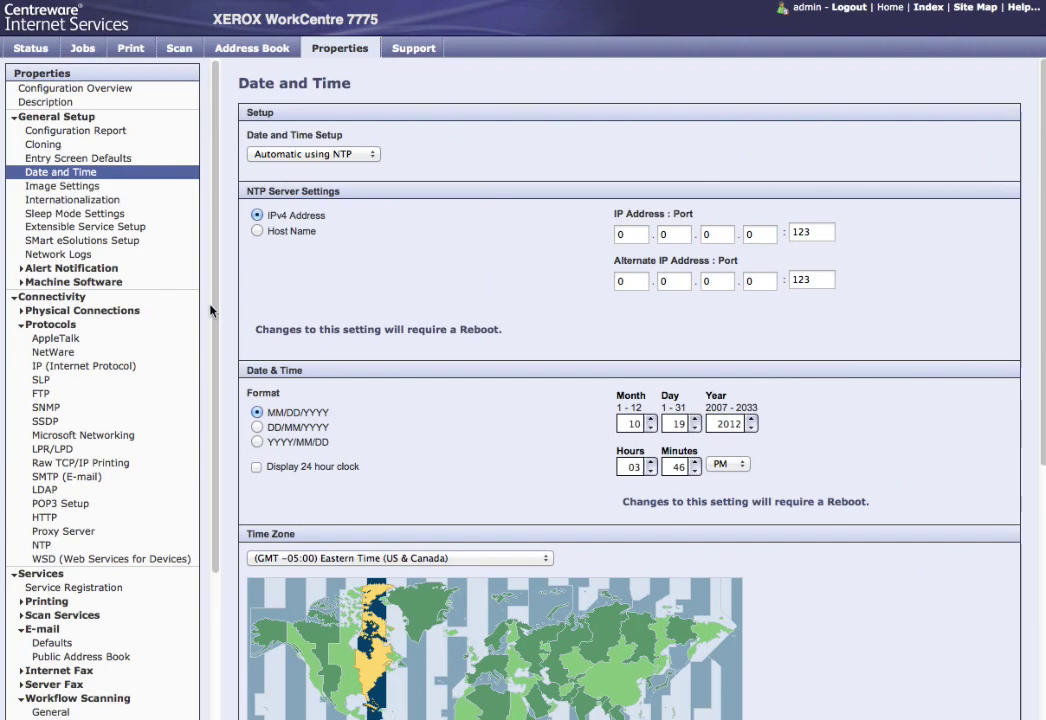
View the SMart eSolutions Setup page showing the device enrolled.
{"action": "left_click", "coordinate": [112, 241]}
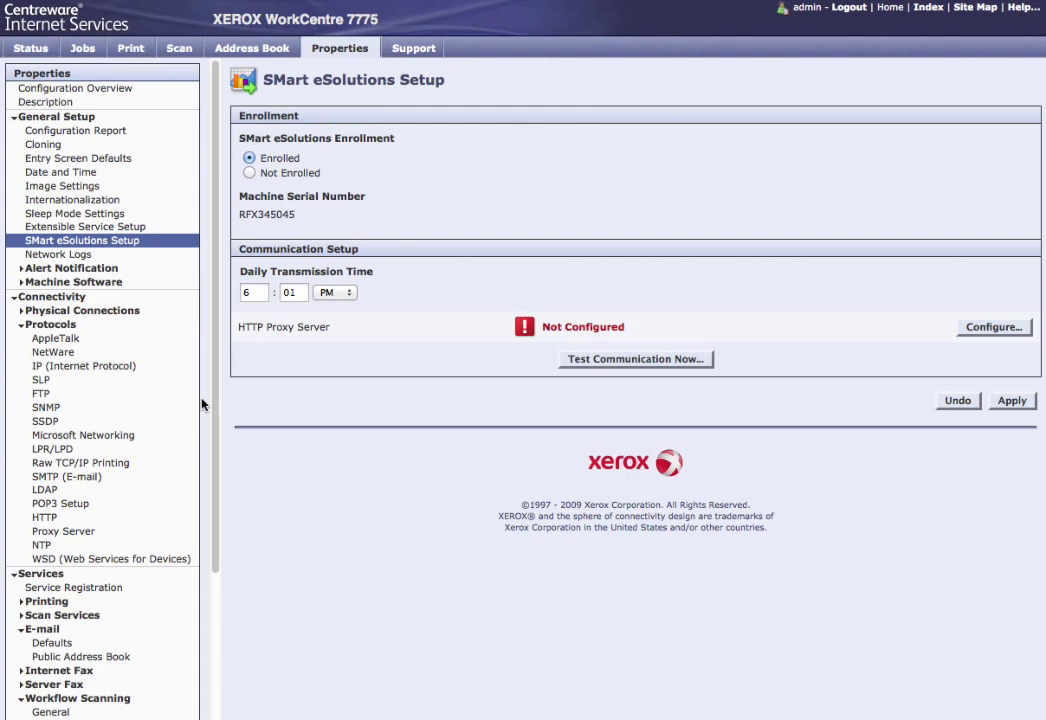
{"action": "scroll", "coordinate": [201, 404], "scroll_direction": "down", "scroll_amount": 5}
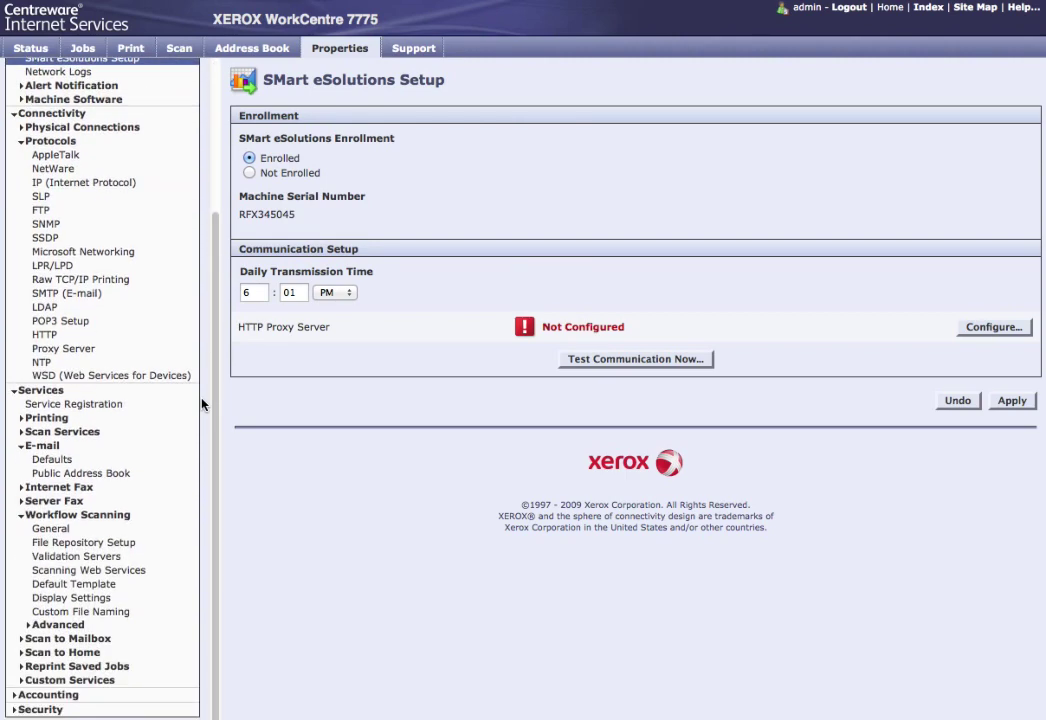